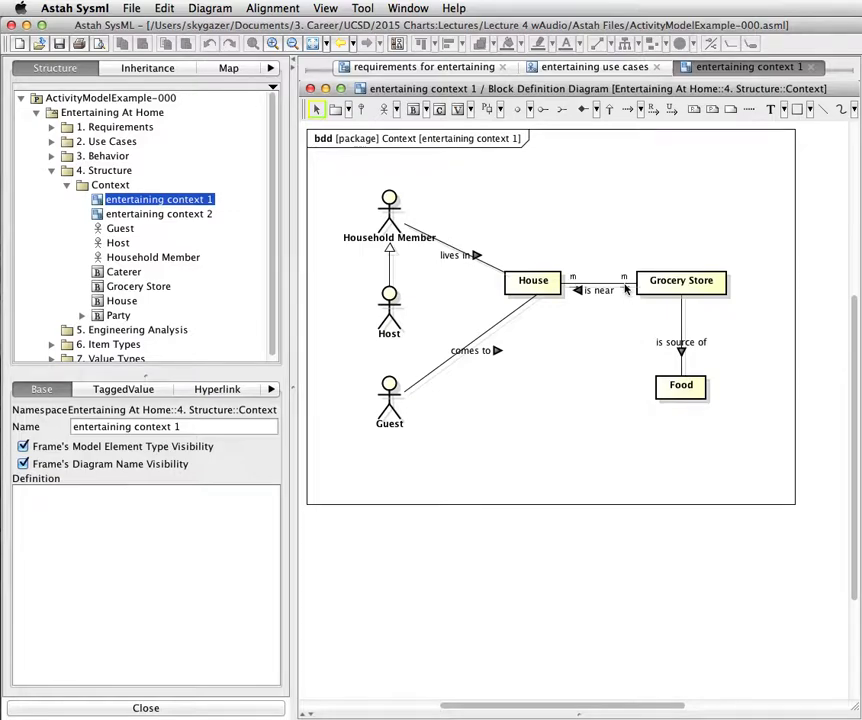
- Name the Grocery Store end of the "is near" association "grocery Store"
left_click(624, 288)
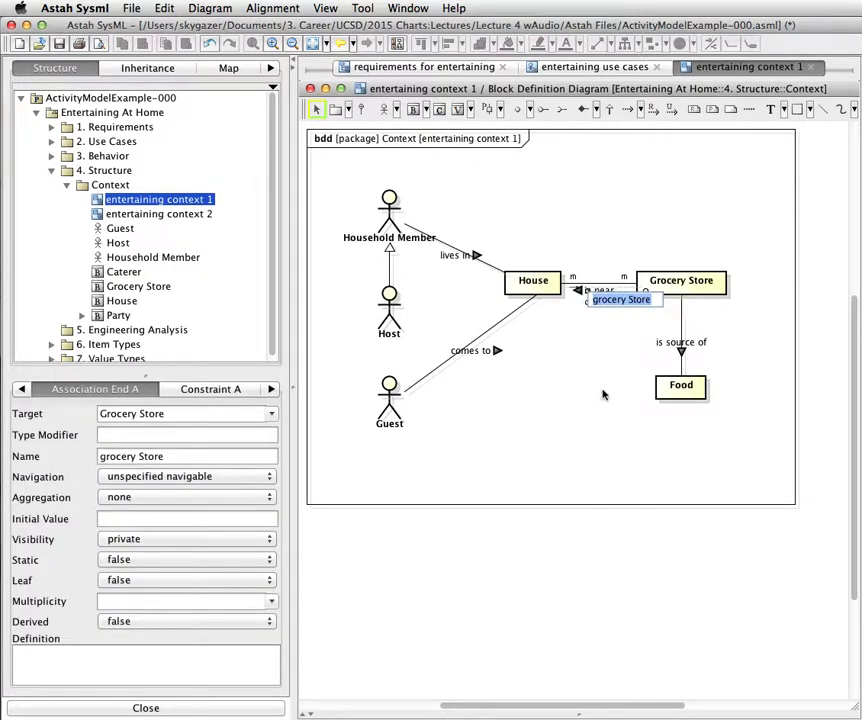
left_click(602, 395)
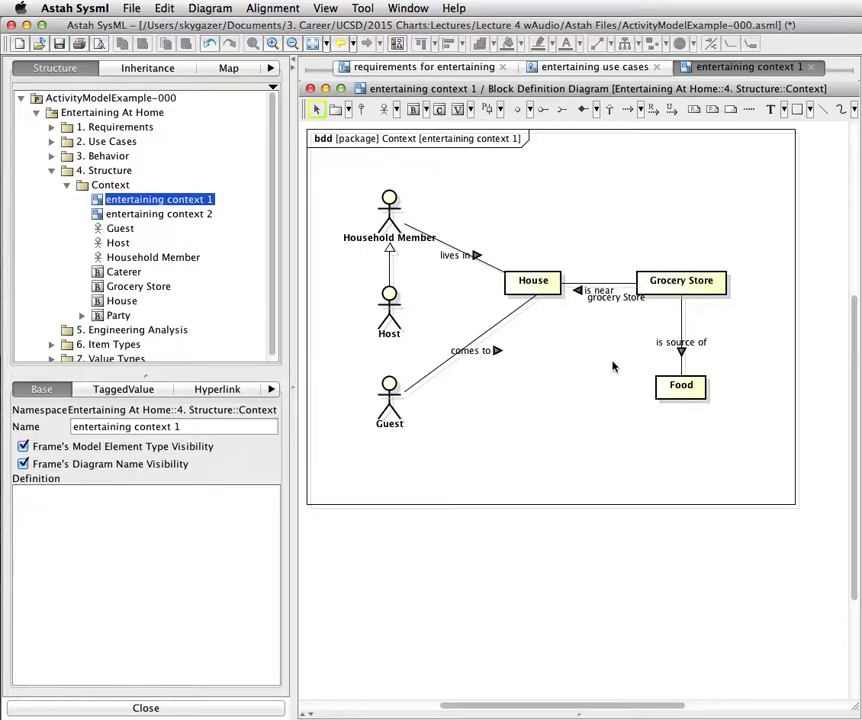
- Open the entertaining context 2 diagram and the internal party context diagram under the Party block for review
double_click(183, 216)
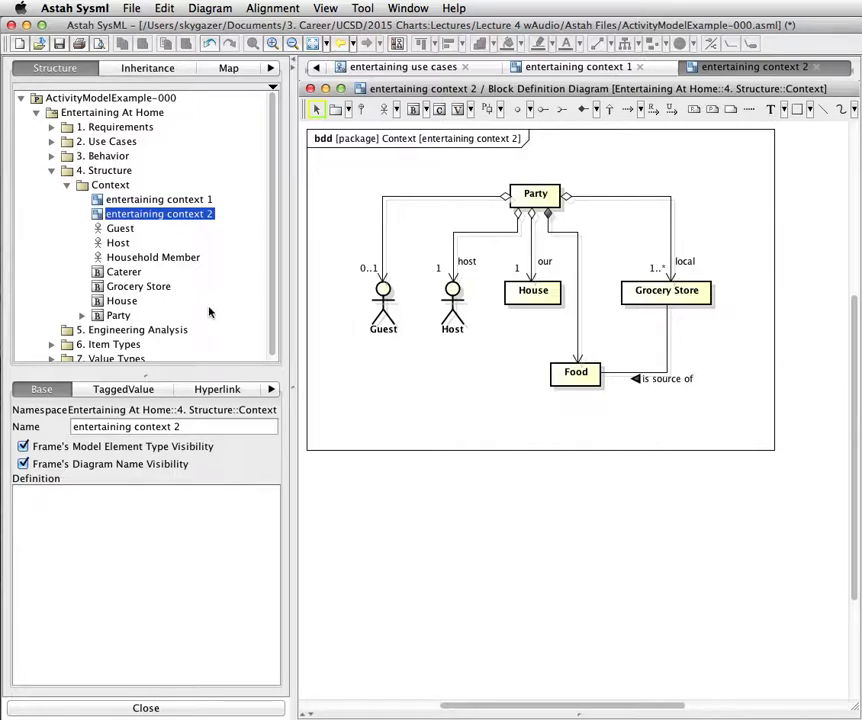
left_click(82, 316)
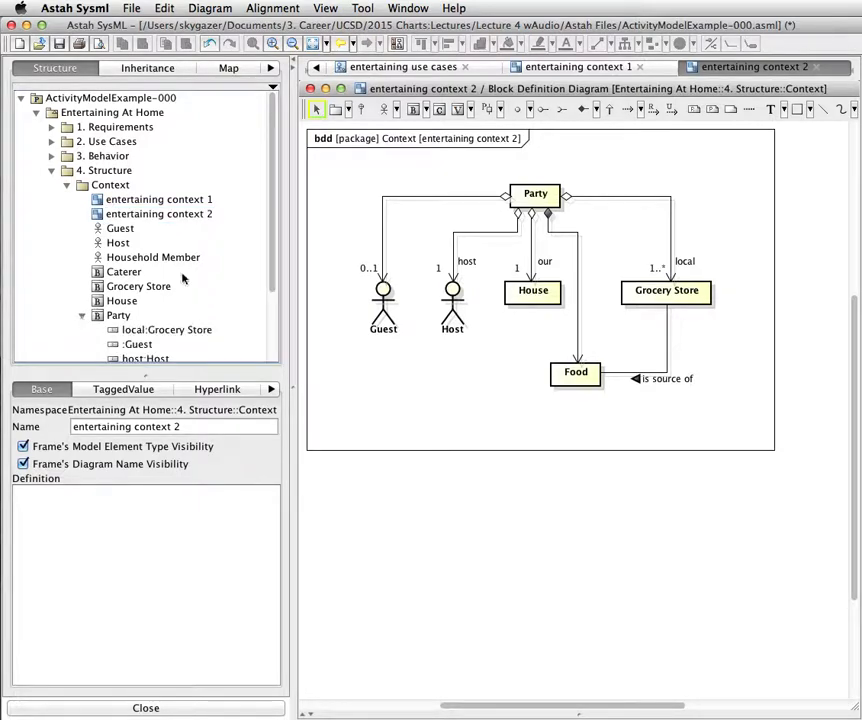
scroll(224, 254, "down", 1)
scroll(224, 254, "down", 4)
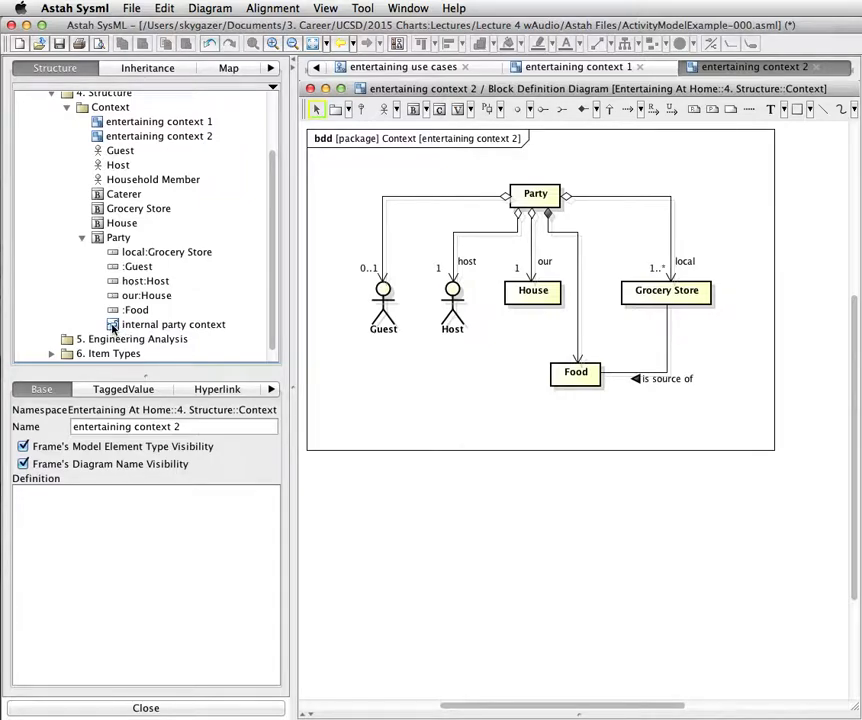
double_click(113, 328)
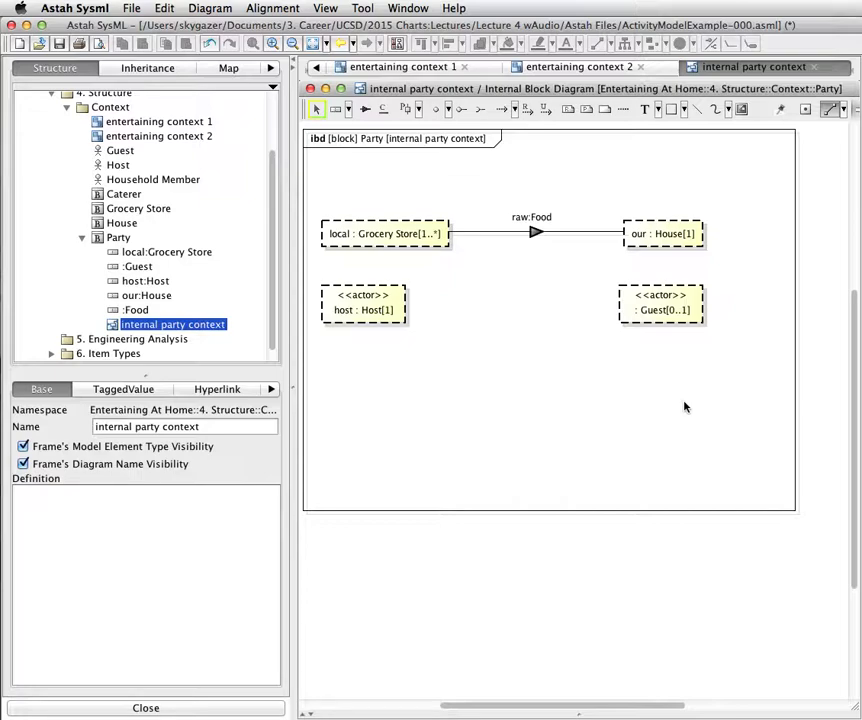
- Collapse the Party block in the model tree and return to the entertaining context 1 diagram
left_click(82, 238)
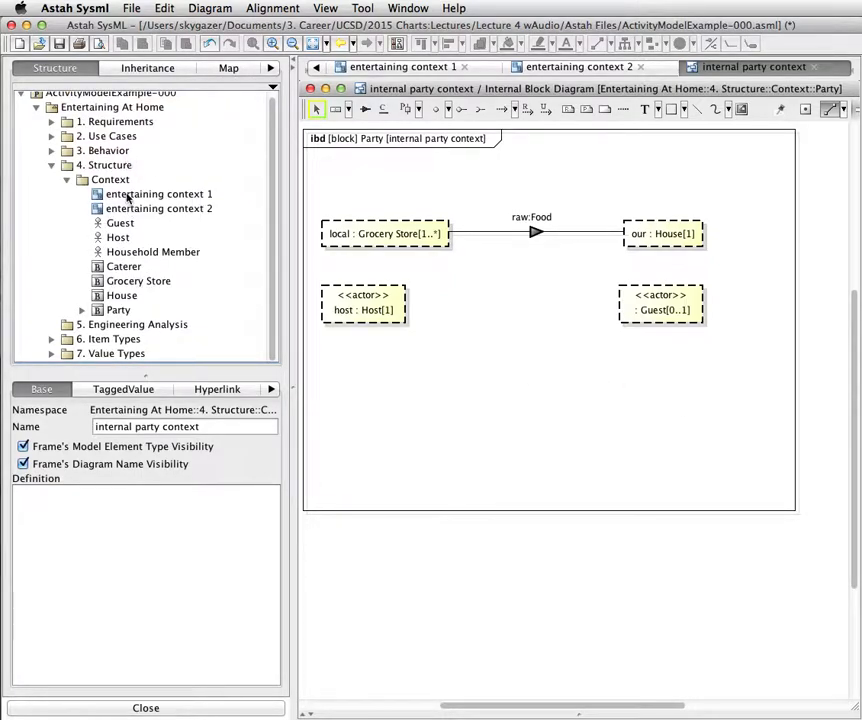
double_click(128, 196)
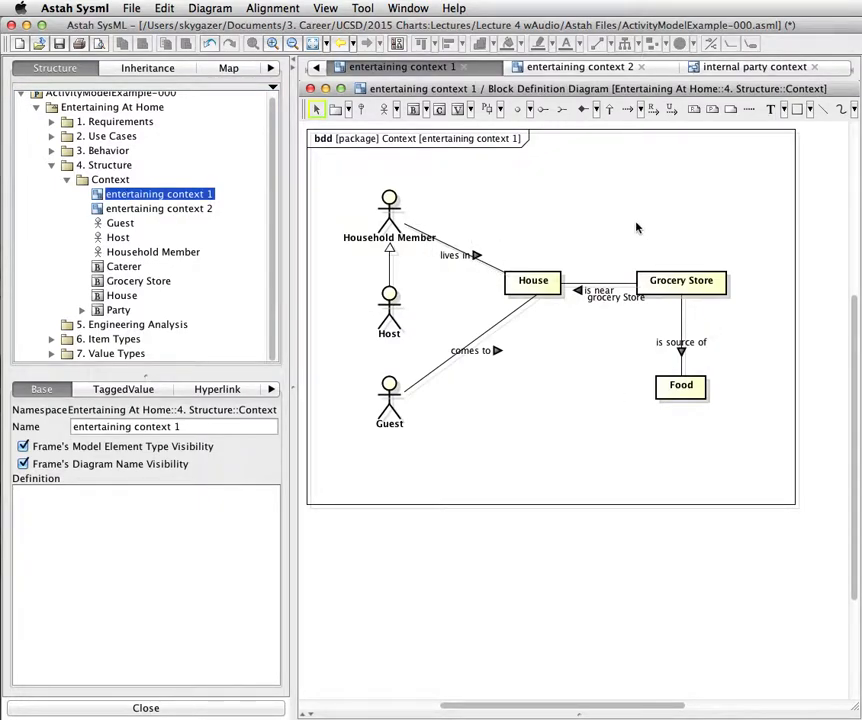
- Expand the Behavior and Use Cases packages and open the Hold Dinner Party activity diagram under its use case
left_click(53, 166)
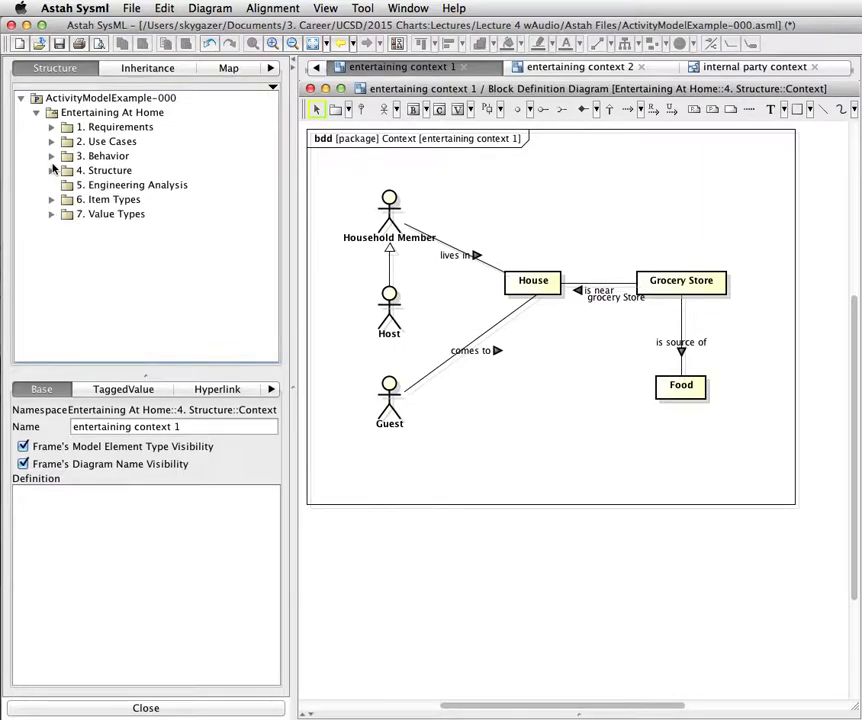
left_click(53, 157)
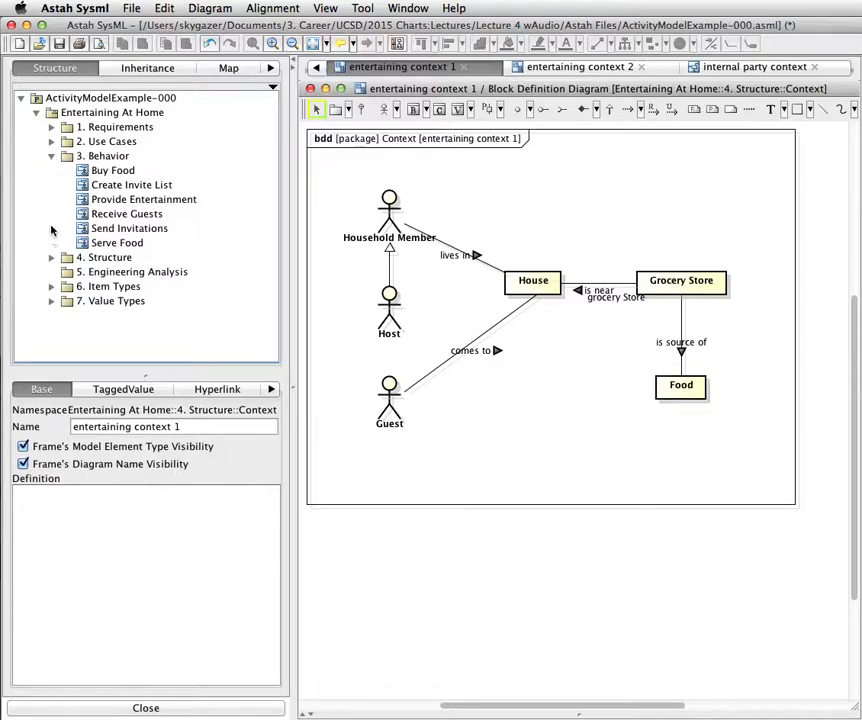
left_click(52, 142)
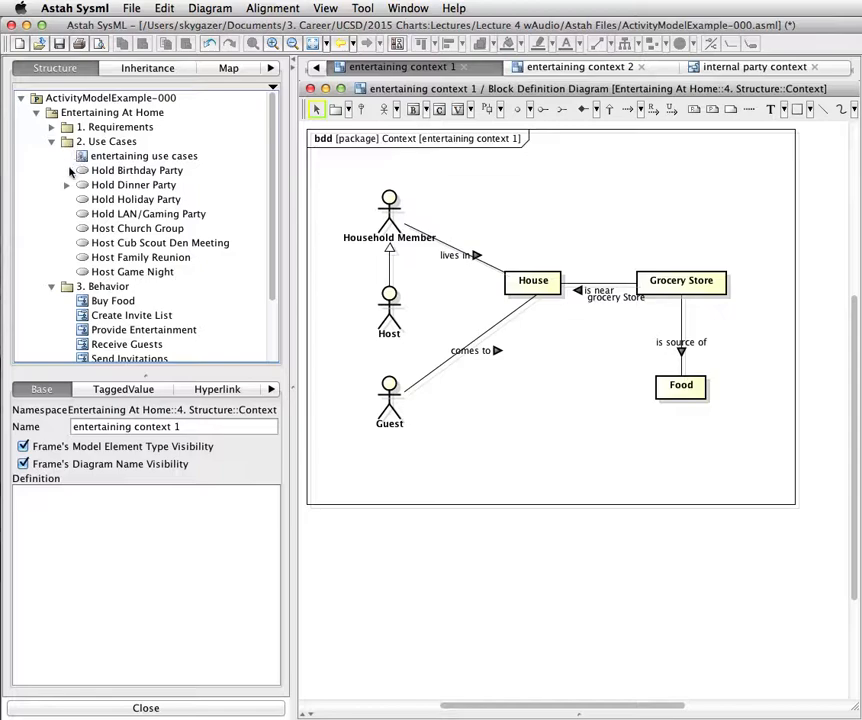
left_click(67, 186)
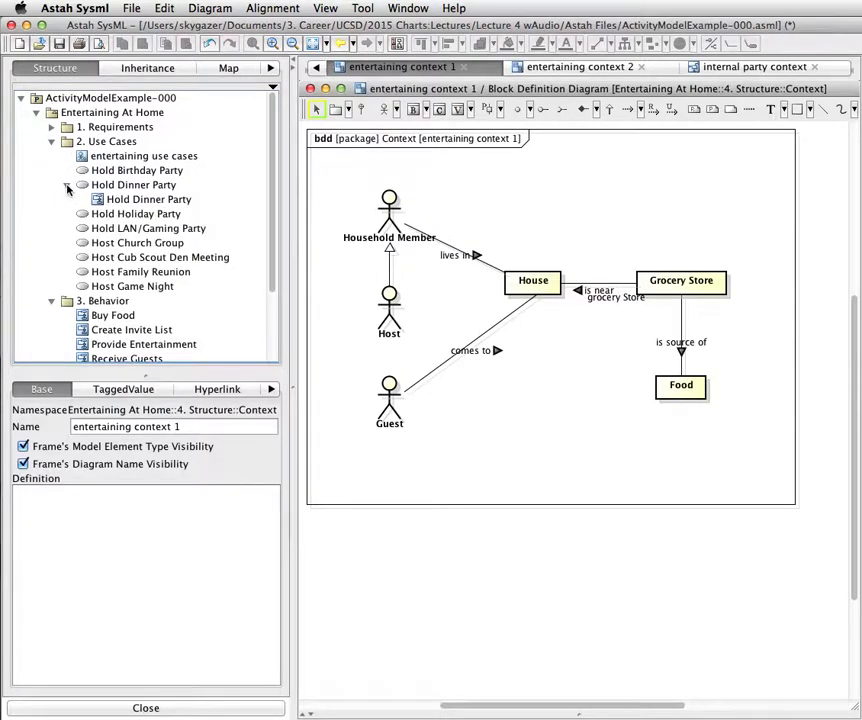
left_click(124, 186)
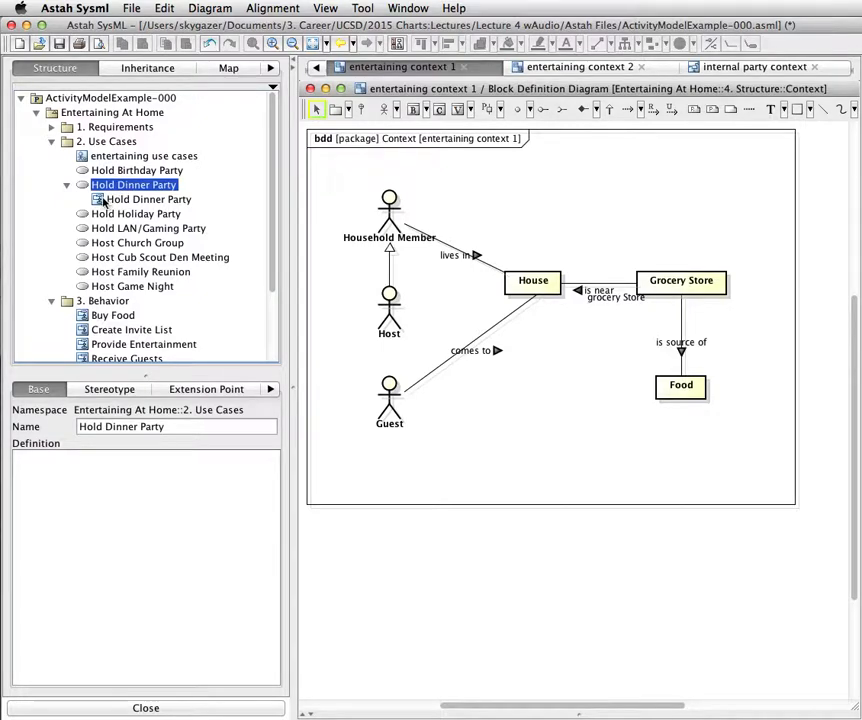
double_click(100, 202)
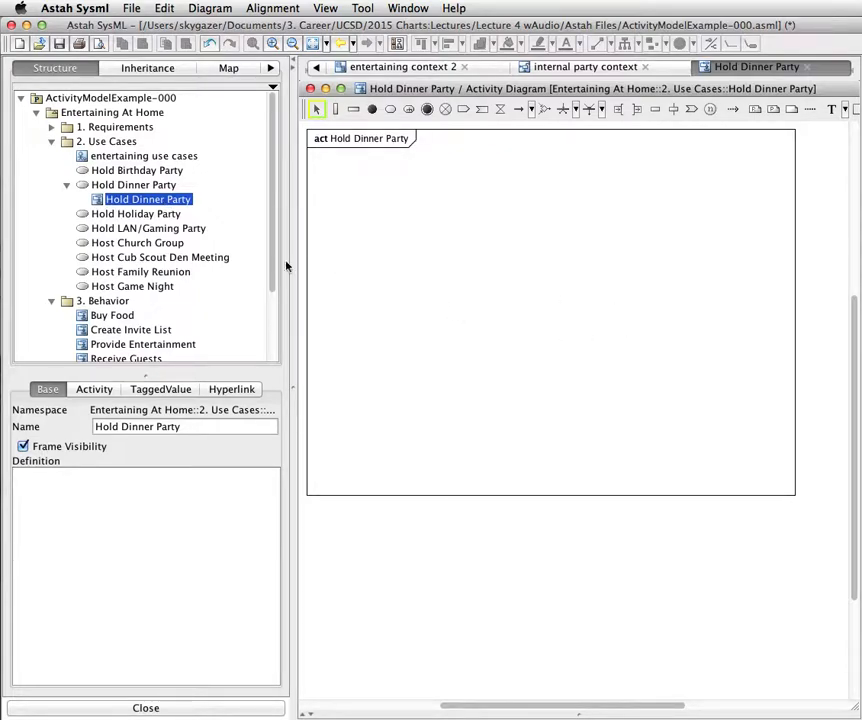
- Add the Buy Food activity from the Behavior package to the Hold Dinner Party diagram as a call behavior action
mouse_move(275, 256)
left_mouse_down()
mouse_move(275, 294)
mouse_move(278, 252)
left_mouse_up()
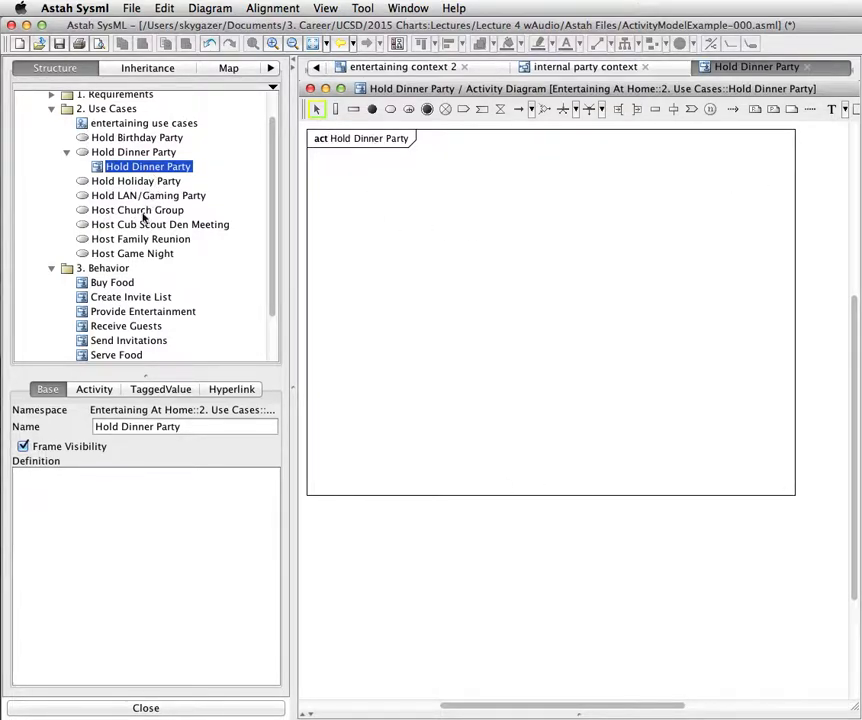
scroll(207, 241, "down", 3)
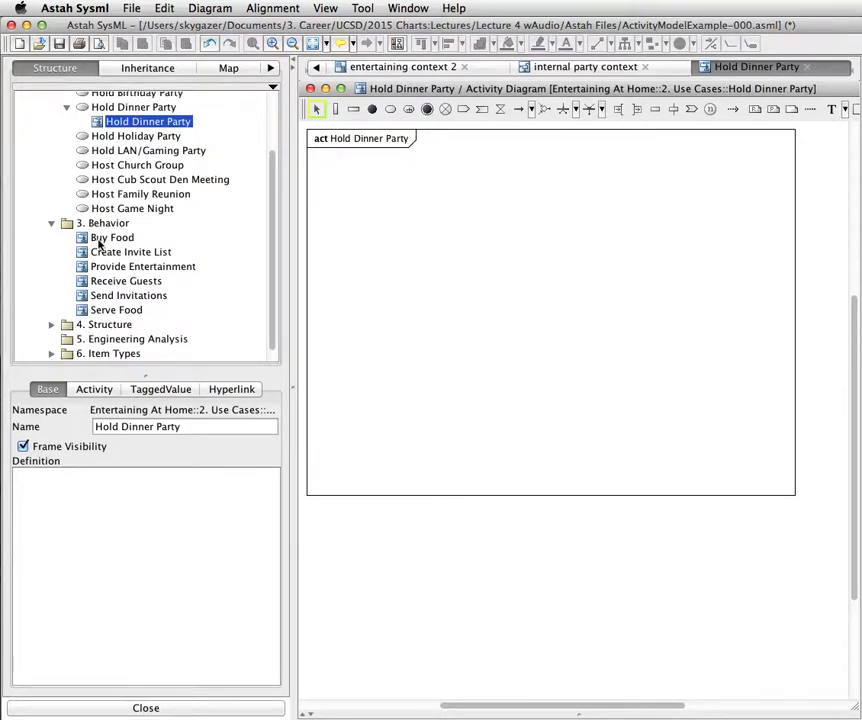
left_click(90, 238)
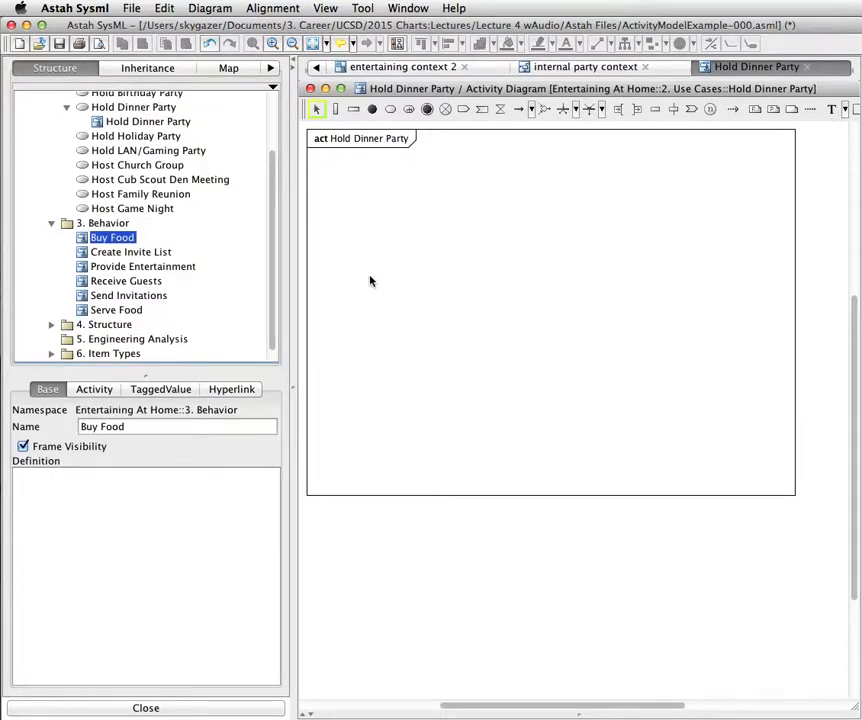
left_click_drag(461, 258, 469, 235)
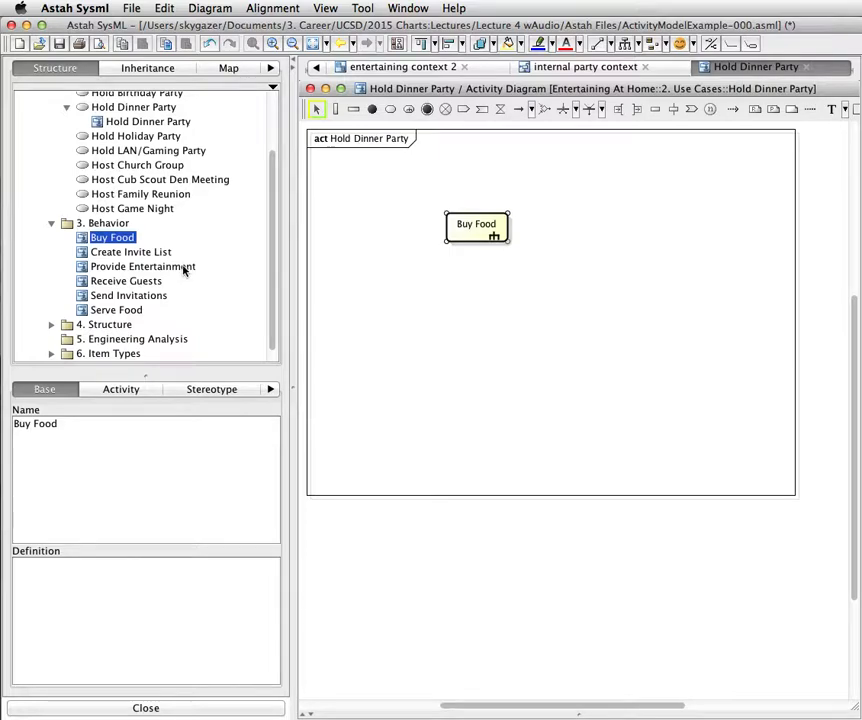
- Add Create Invite List, Provide Entertainment, Receive Guests, Send Invitations and Serve Food to the diagram together, below Buy Food
mouse_move(474, 231)
left_click(50, 266)
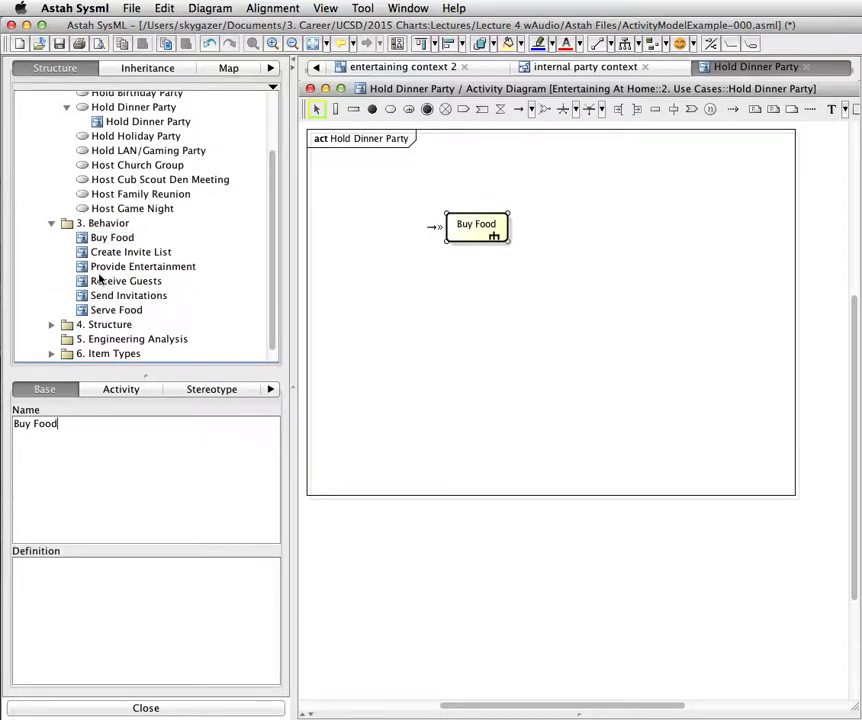
left_click(115, 311)
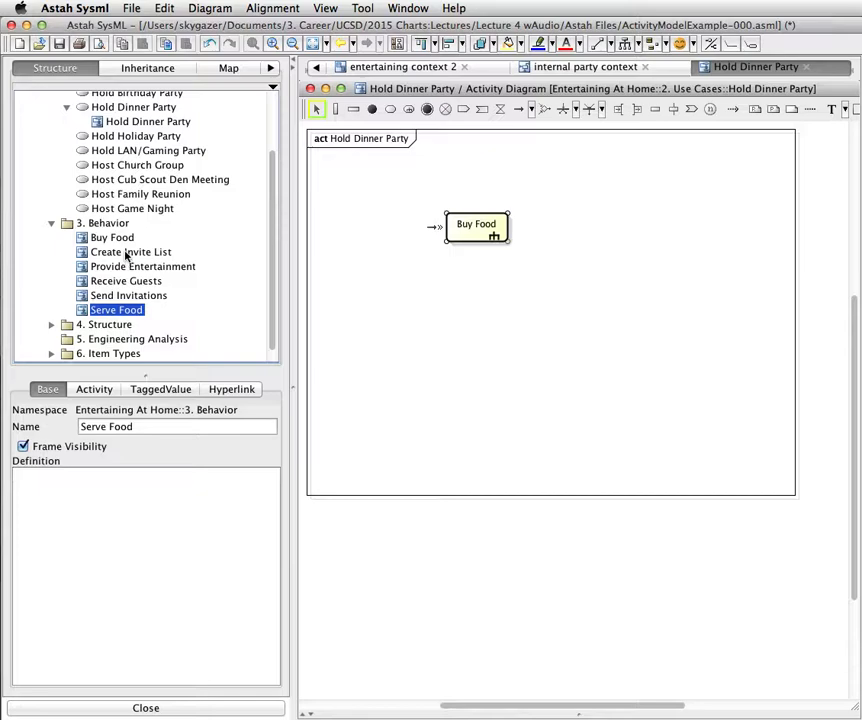
left_click(127, 253, "shift")
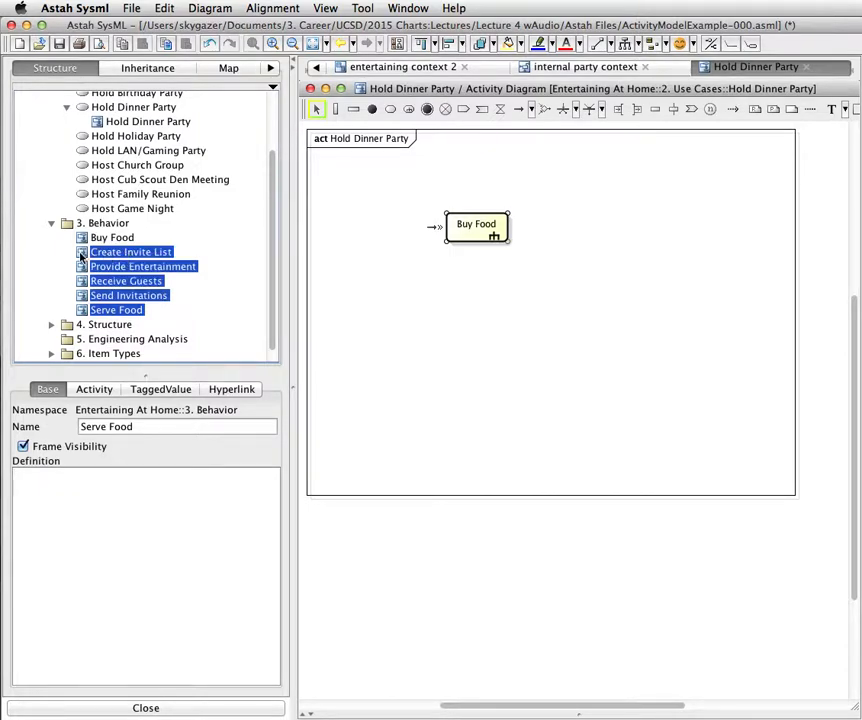
left_click_drag(82, 257, 465, 292)
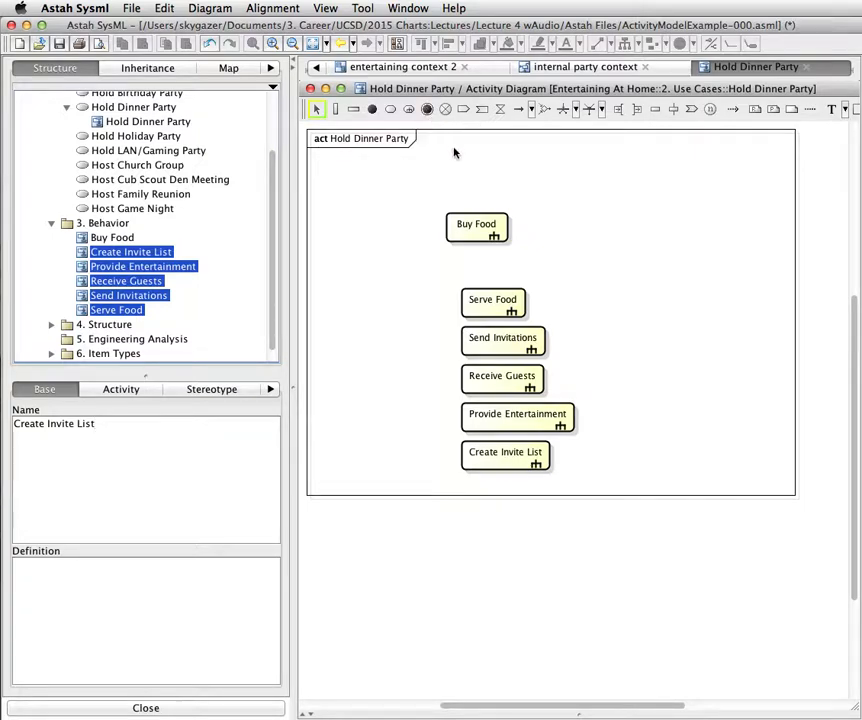
- Place an initial node above the actions, near the upper edge of the diagram frame
left_click(371, 109)
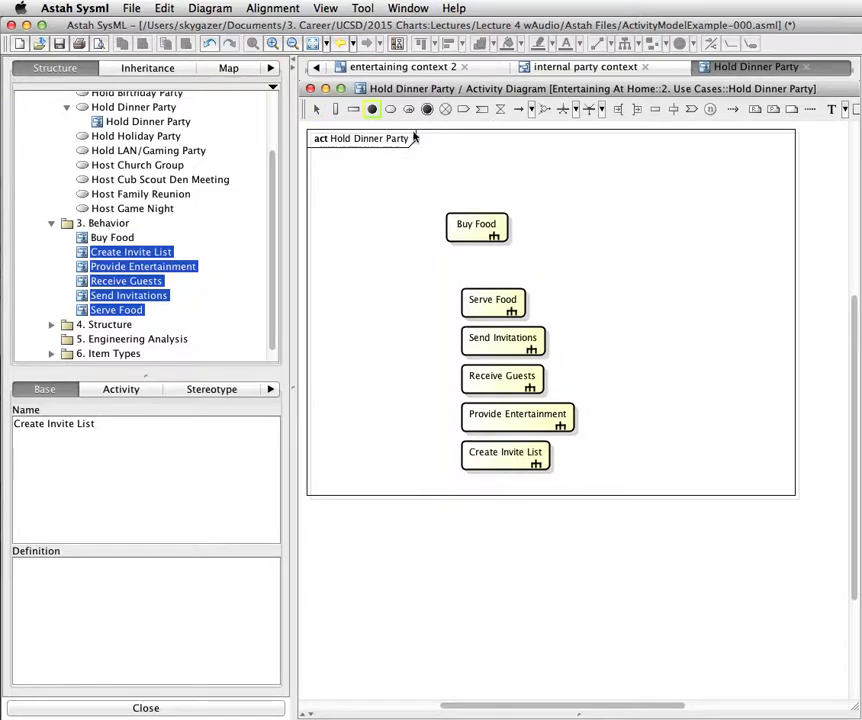
left_click(474, 168)
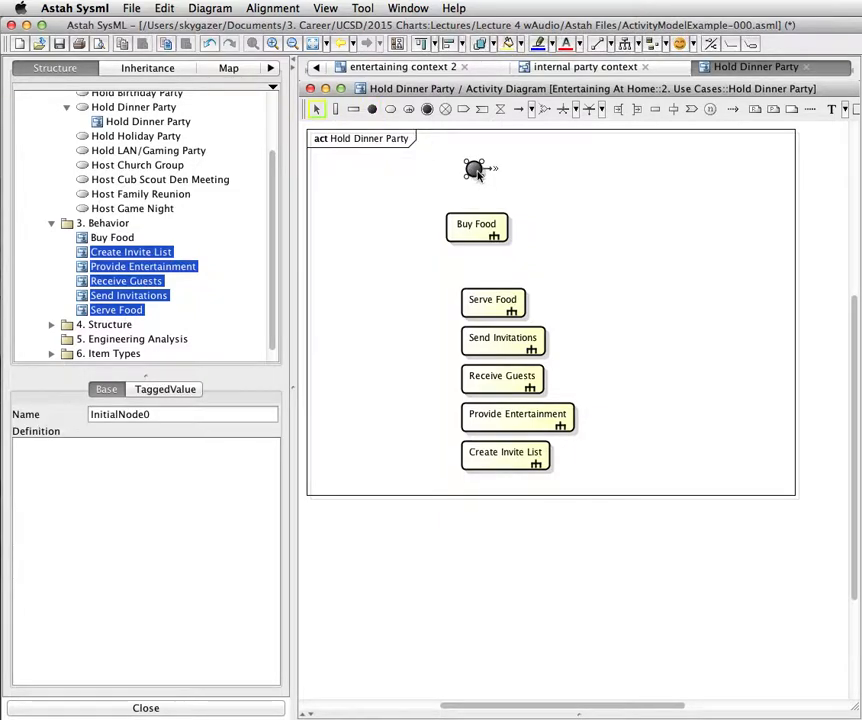
left_click_drag(474, 168, 469, 157)
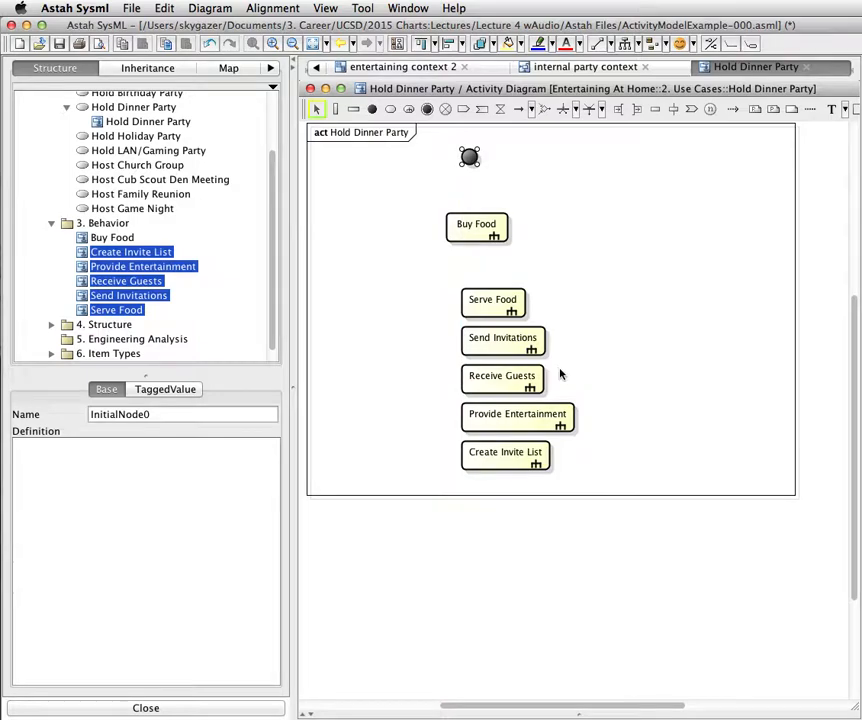
- Position Create Invite List directly beneath the initial node and move Buy Food aside to the frame's right
left_click_drag(519, 466, 500, 191)
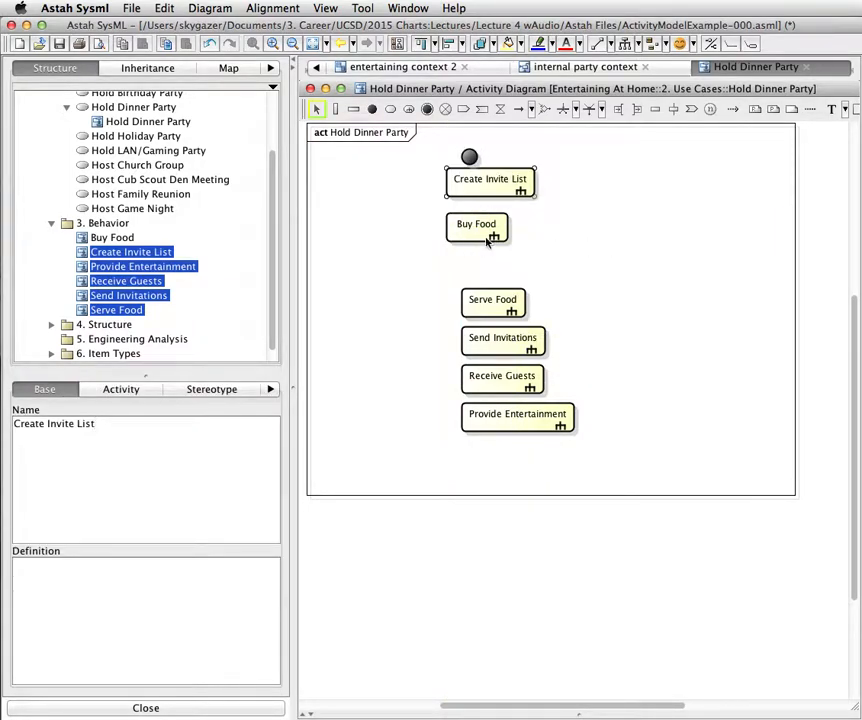
left_click_drag(478, 240, 722, 335)
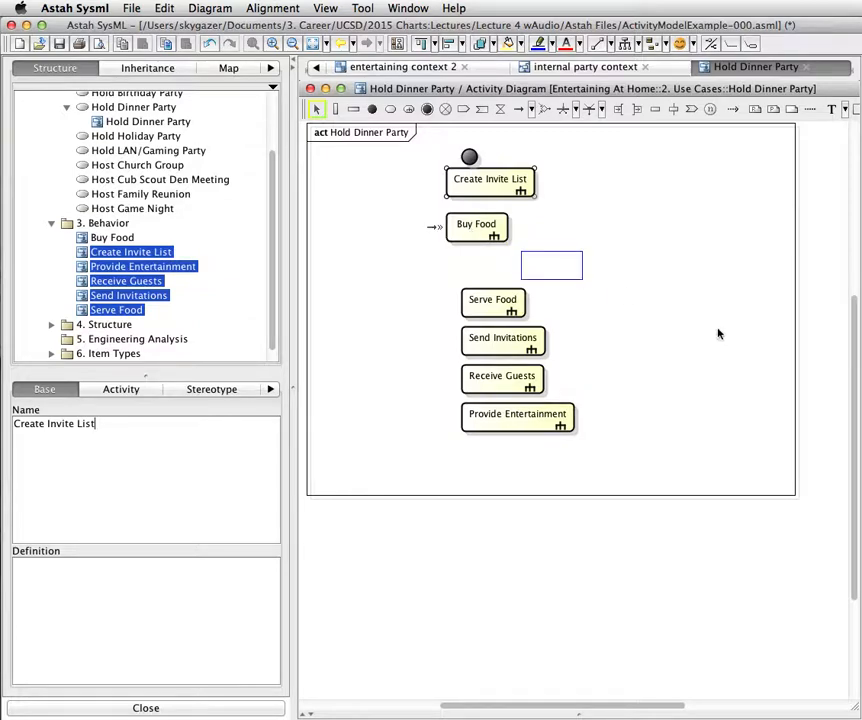
left_click_drag(460, 195, 440, 213)
left_click_drag(489, 238, 489, 240)
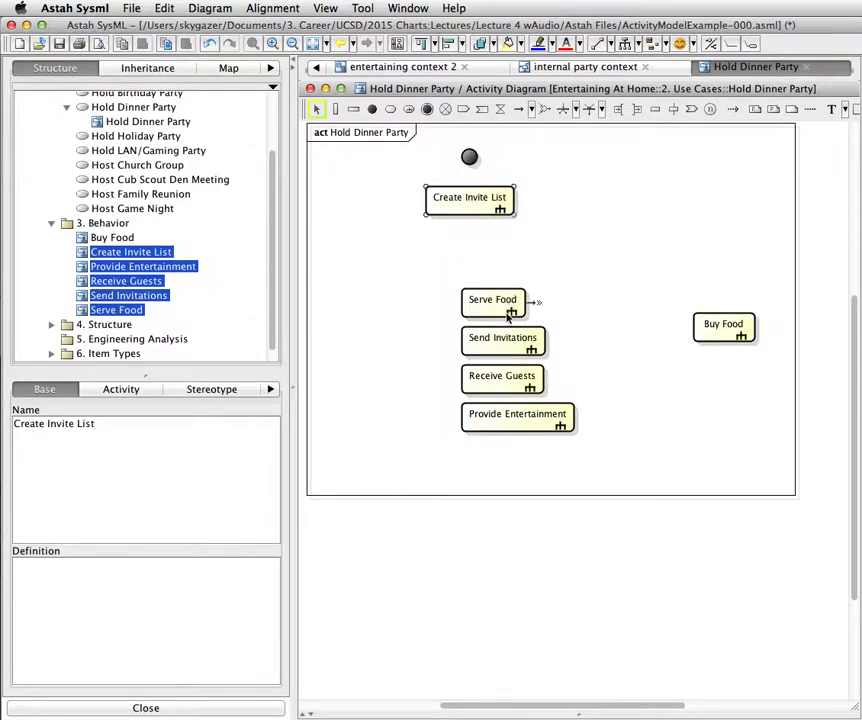
- Stack Send Invitations and Buy Food below Create Invite List, moving Serve Food aside to make room
left_click_drag(495, 306, 475, 254)
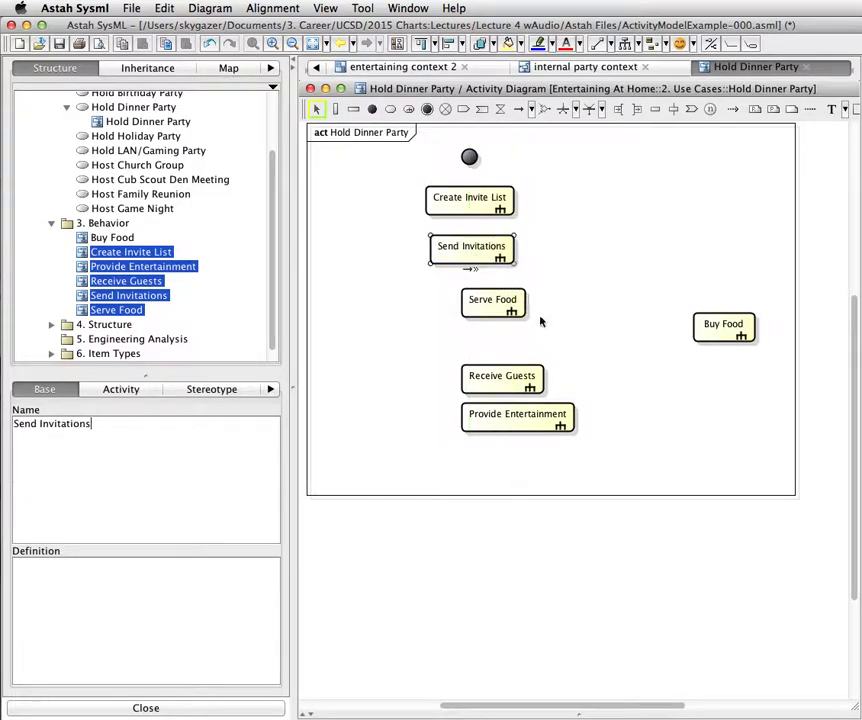
left_click_drag(488, 309, 368, 402)
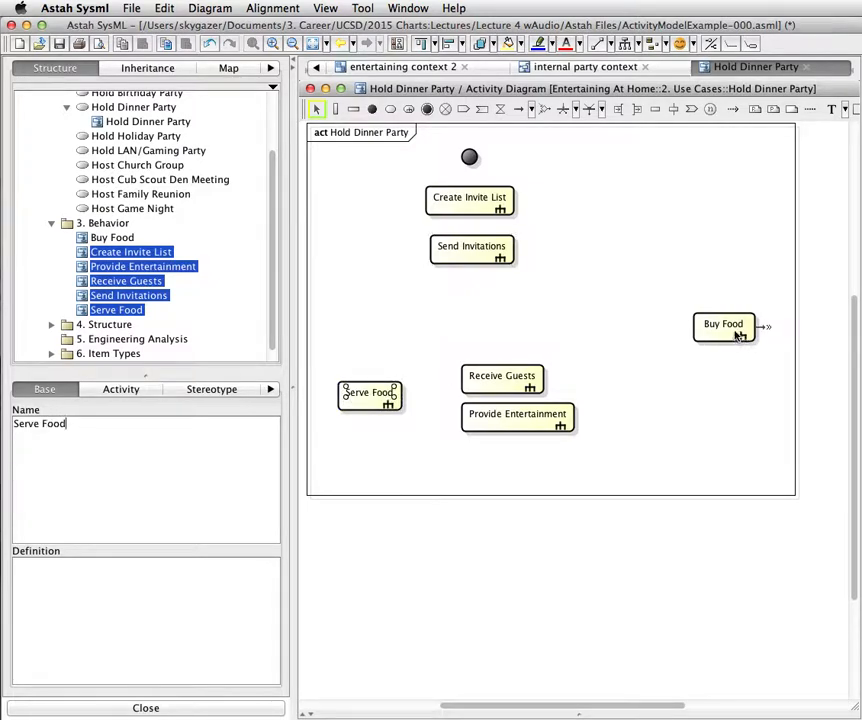
left_click_drag(730, 332, 475, 310)
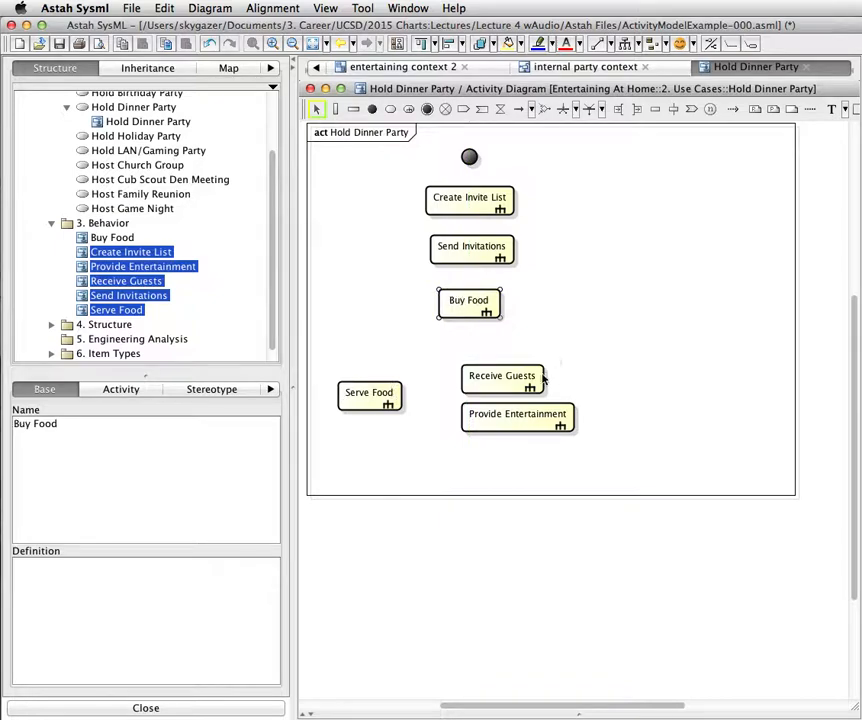
- Align Receive Guests, Serve Food and Provide Entertainment in that order in the column below Buy Food
left_click_drag(505, 382, 471, 356)
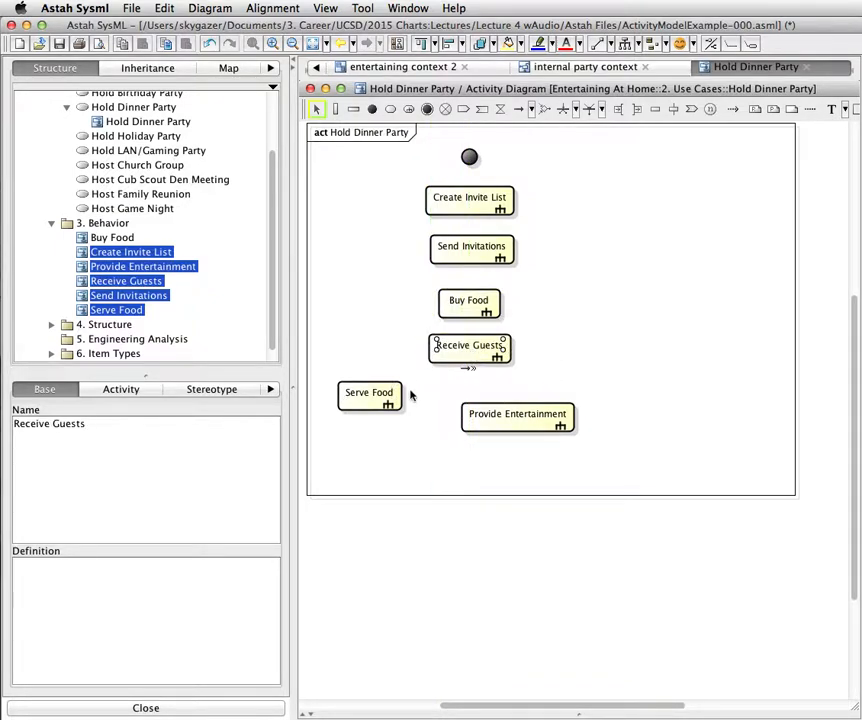
left_click_drag(502, 414, 445, 468)
left_click_drag(366, 374, 483, 400)
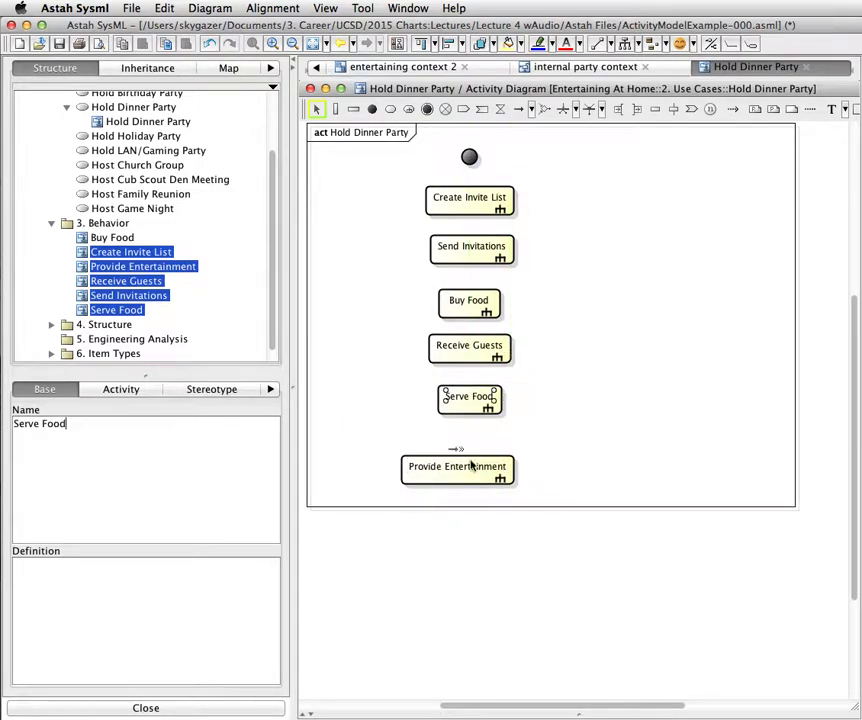
left_click_drag(472, 463, 481, 443)
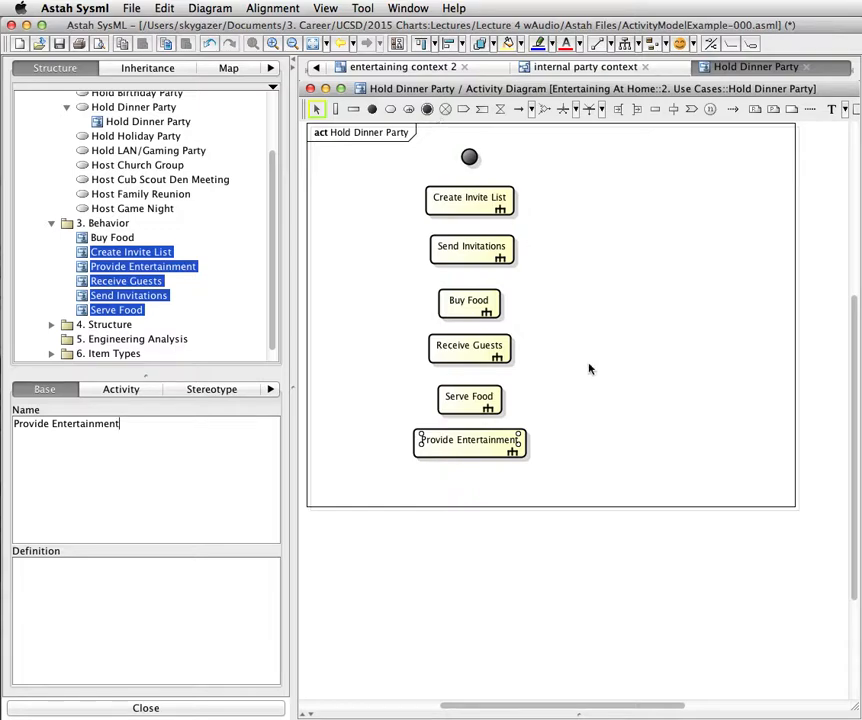
- Place an activity final node beneath Provide Entertainment and line it up with the column of actions
left_click(427, 110)
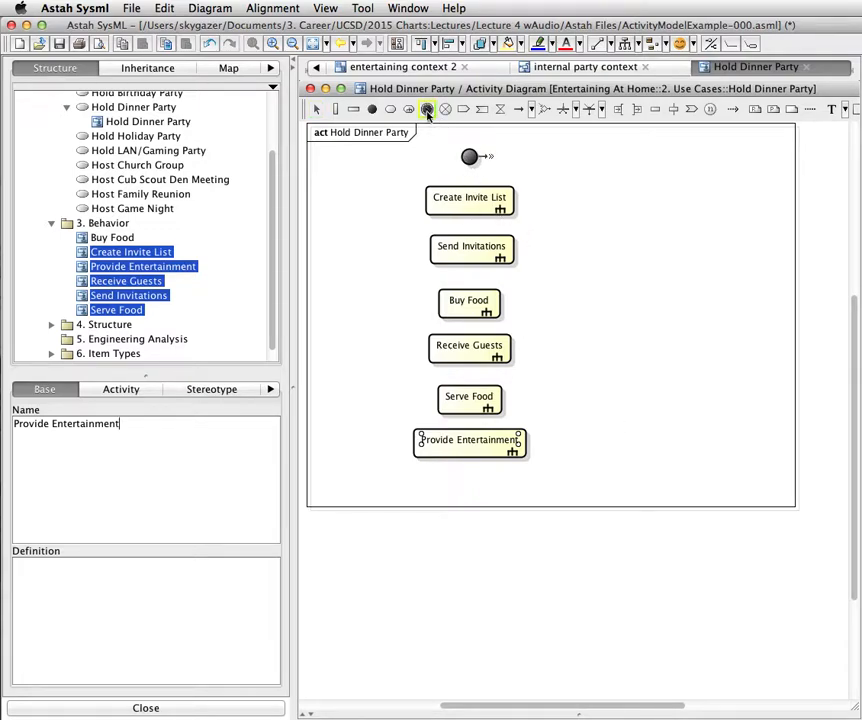
left_click(468, 492)
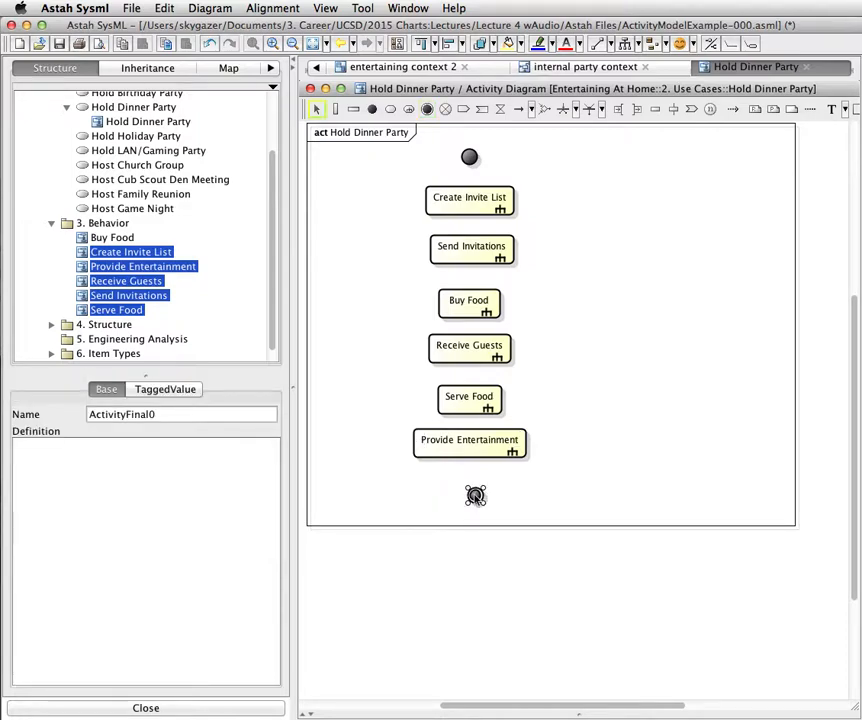
left_click_drag(476, 497, 472, 496)
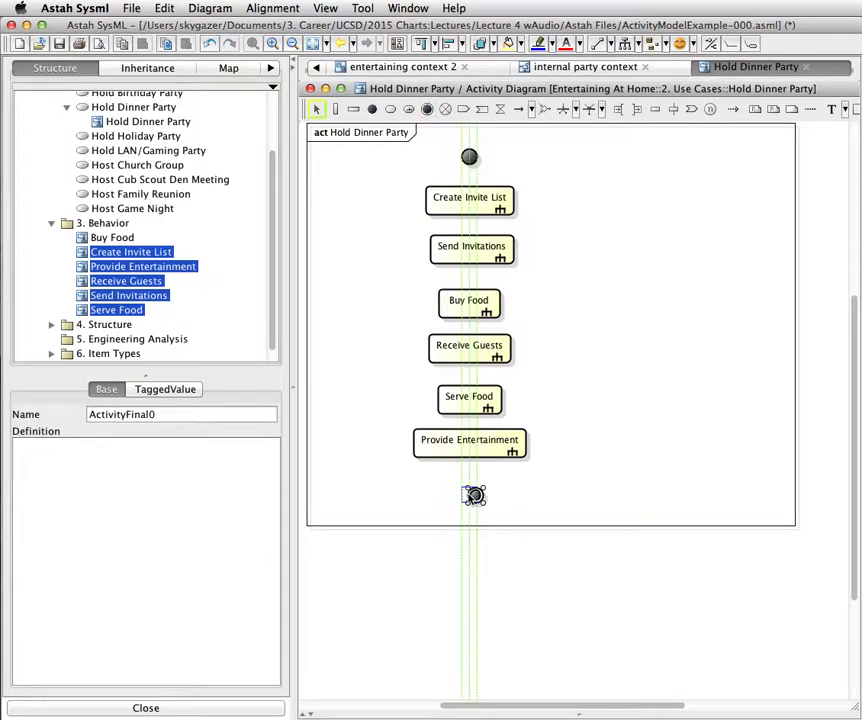
left_click(632, 436)
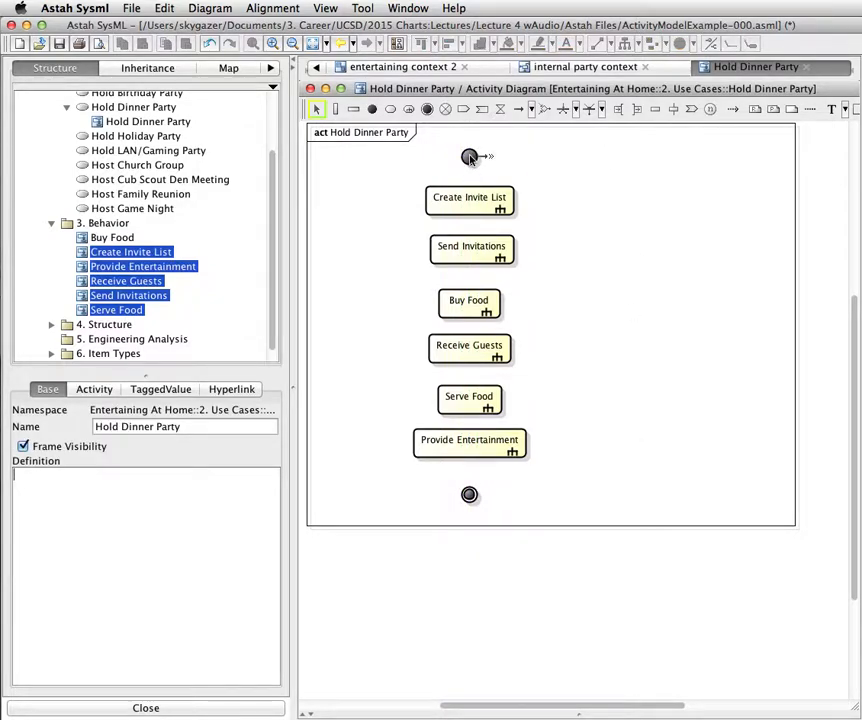
- Connect the initial node to Create Invite List, and Create Invite List to Send Invitations, with dashed arrows
left_click(489, 158)
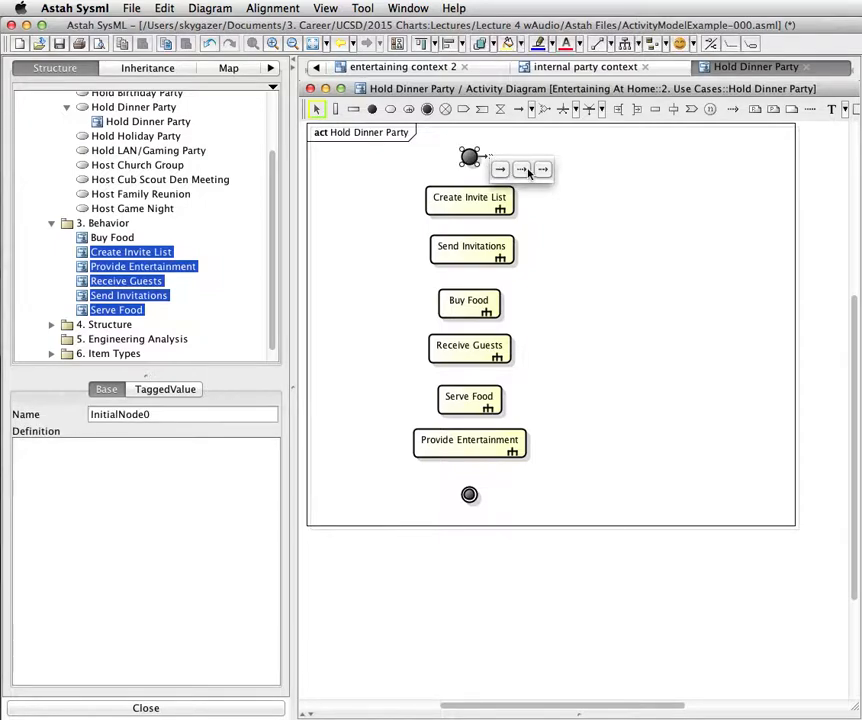
left_click(524, 172)
left_click(469, 157)
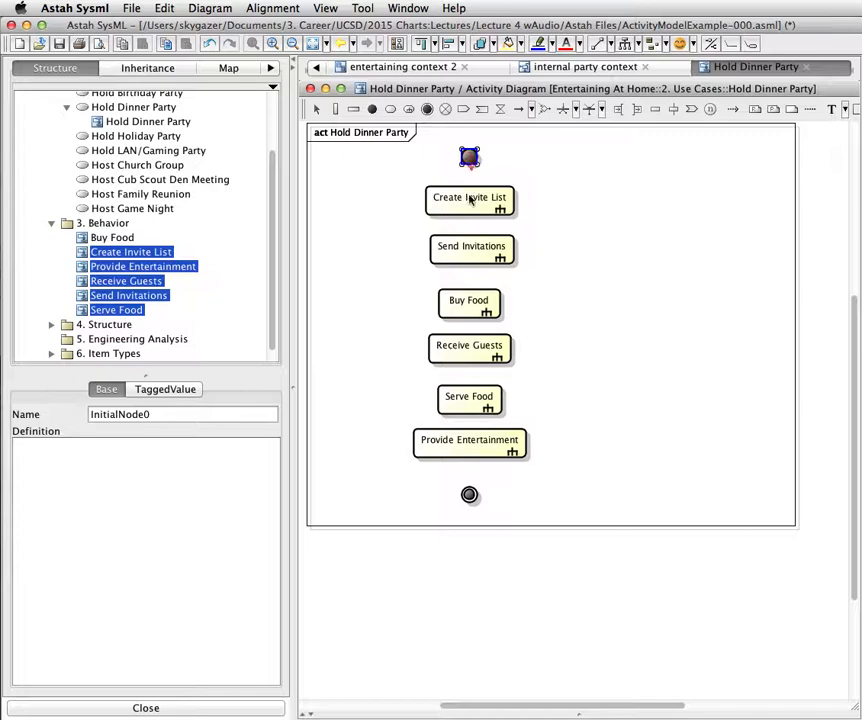
left_click(469, 205)
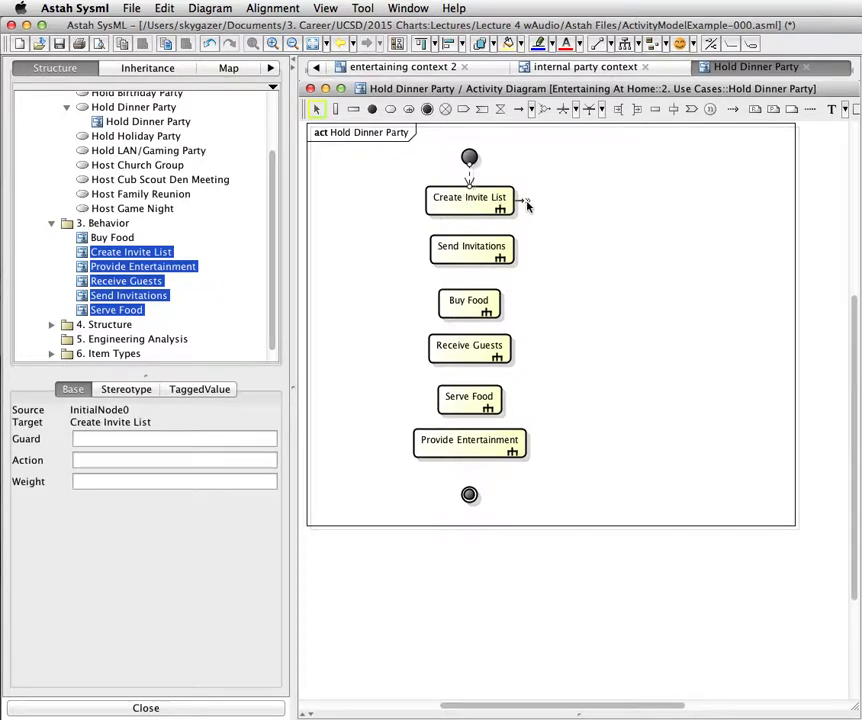
left_click(733, 109)
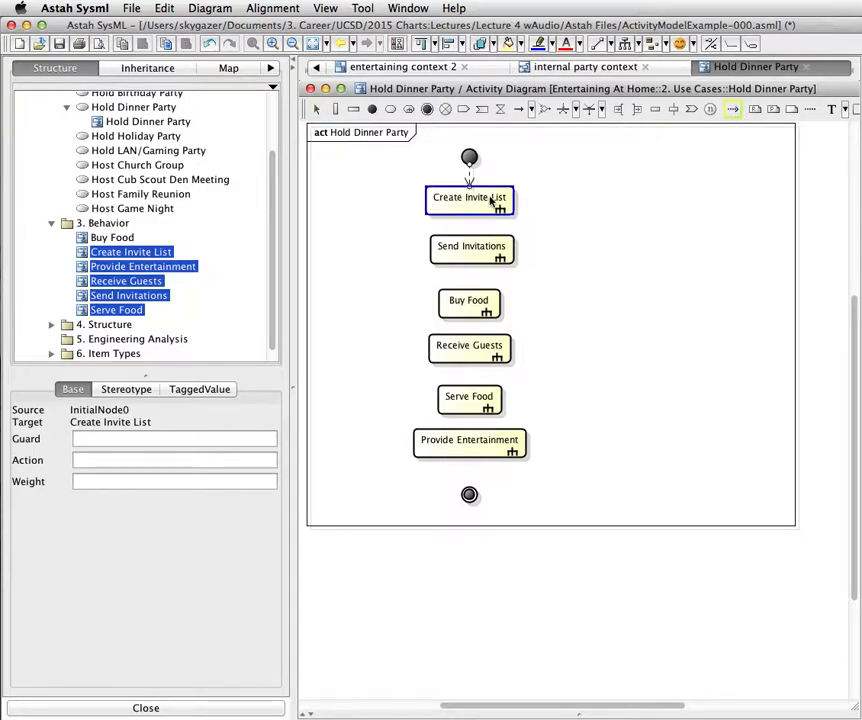
left_click_drag(475, 231, 472, 250)
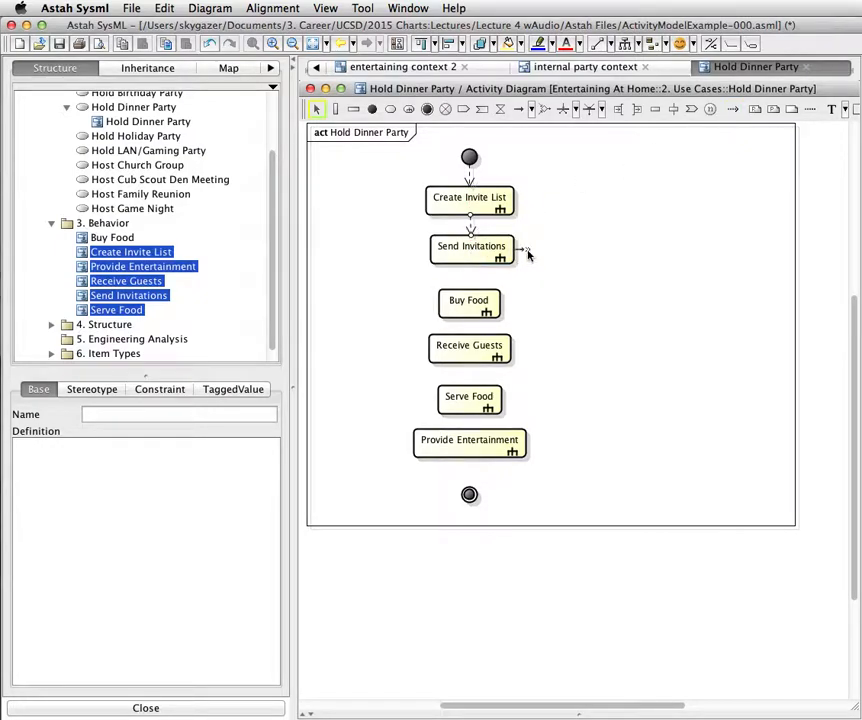
- Link Send Invitations, Buy Food, Receive Guests, Serve Food, Provide Entertainment and the final node in that order with dashed control flows
mouse_move(529, 250)
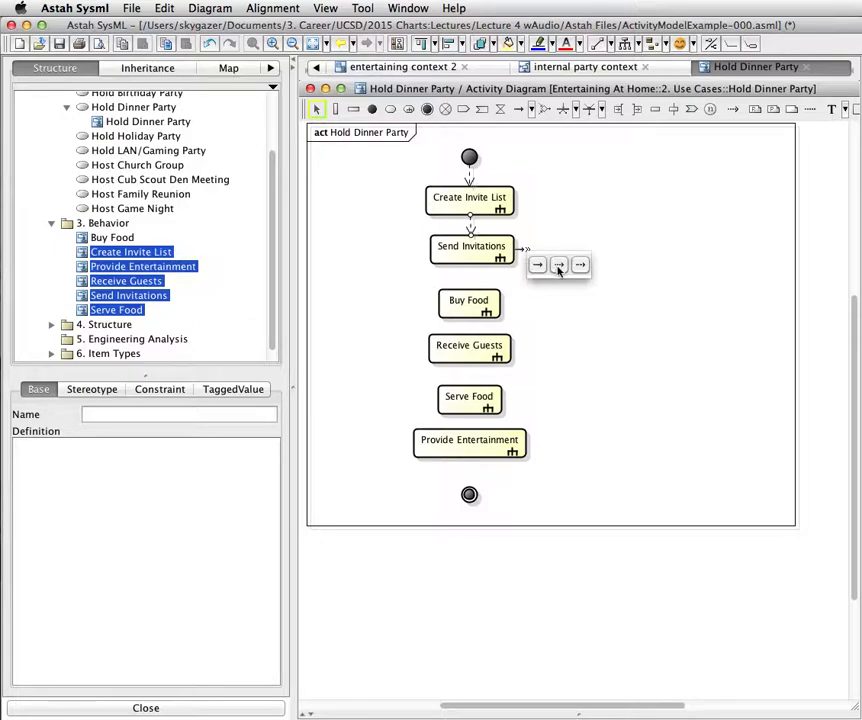
left_click_drag(519, 296, 478, 304)
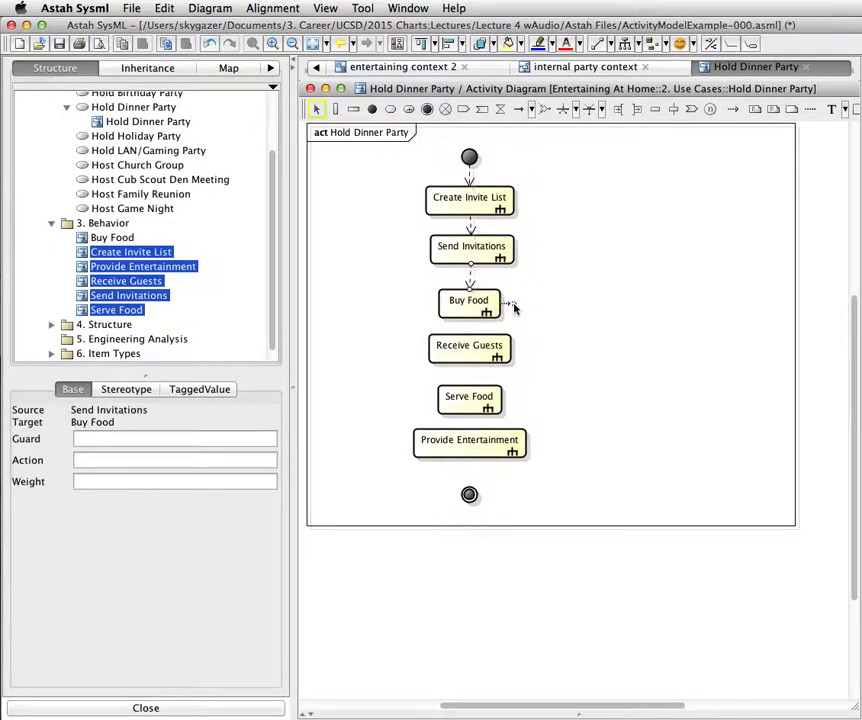
left_click(478, 345)
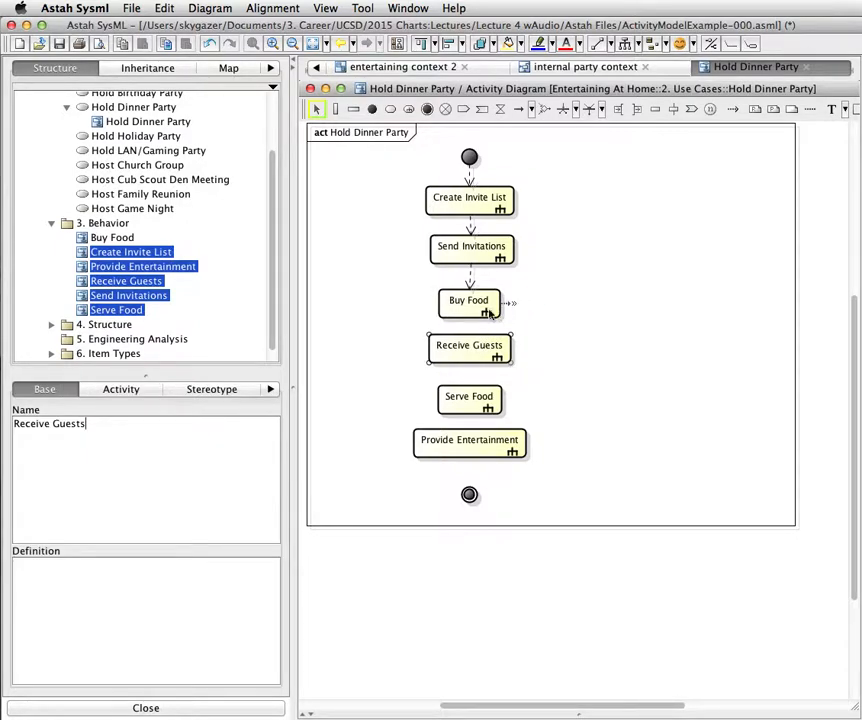
left_click(486, 305)
left_click_drag(508, 302, 488, 345)
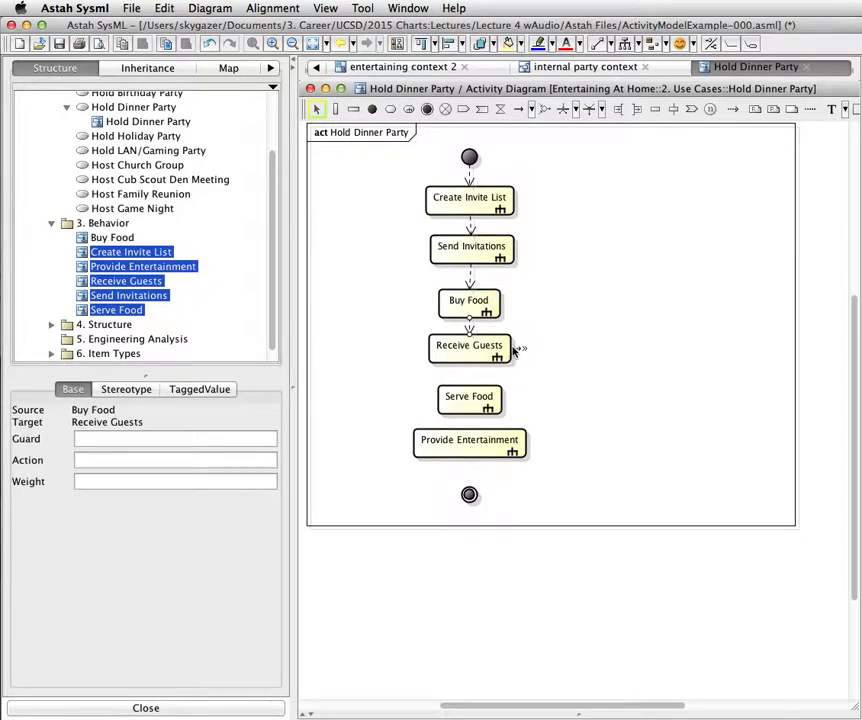
left_click_drag(516, 352, 476, 441)
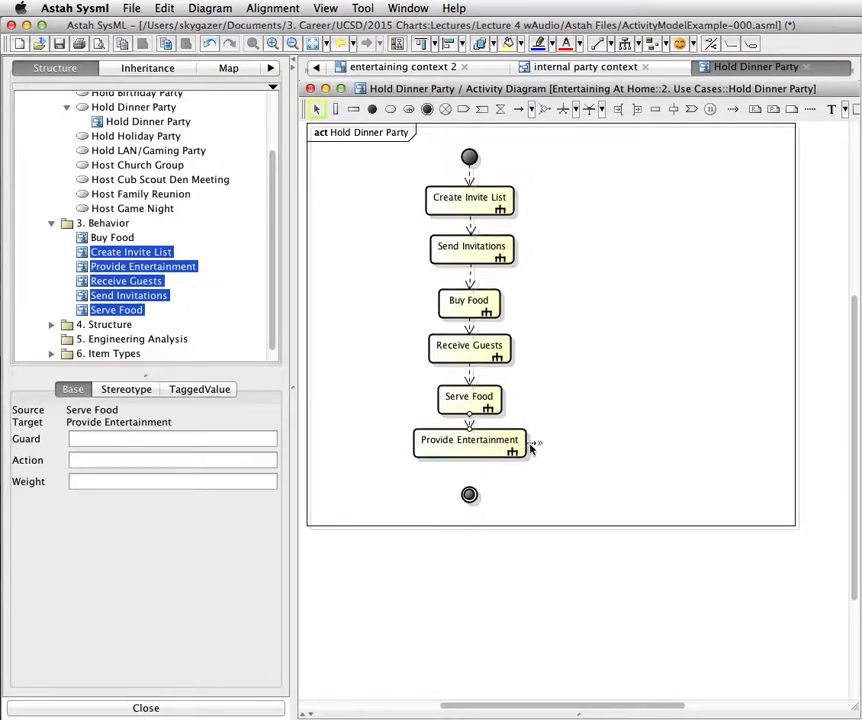
left_click_drag(535, 446, 472, 497)
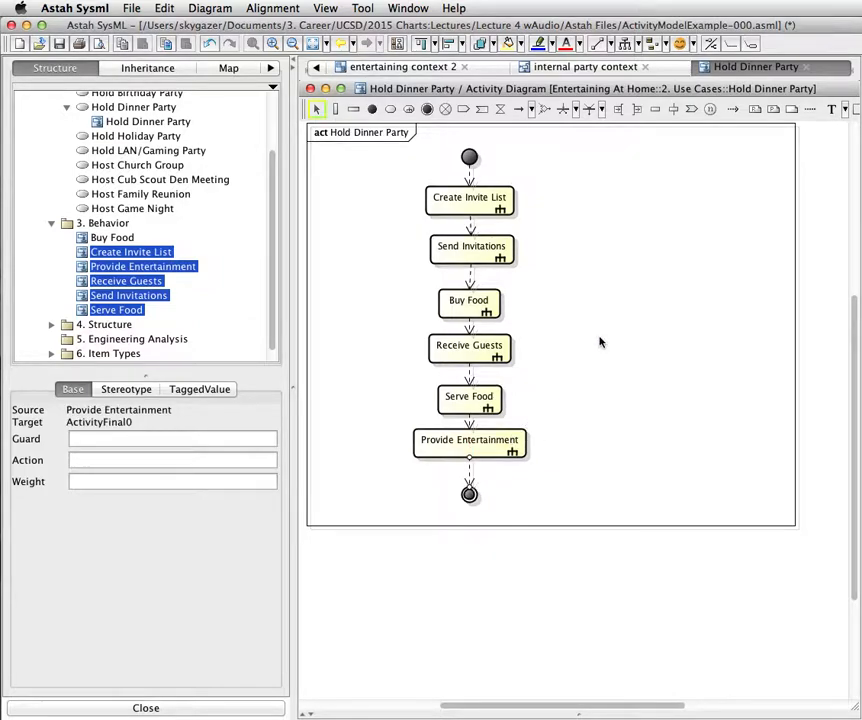
- Move Provide Entertainment and the final node slightly lower to widen the gaps between the connected nodes
left_click(488, 452)
left_click_drag(488, 452, 488, 465)
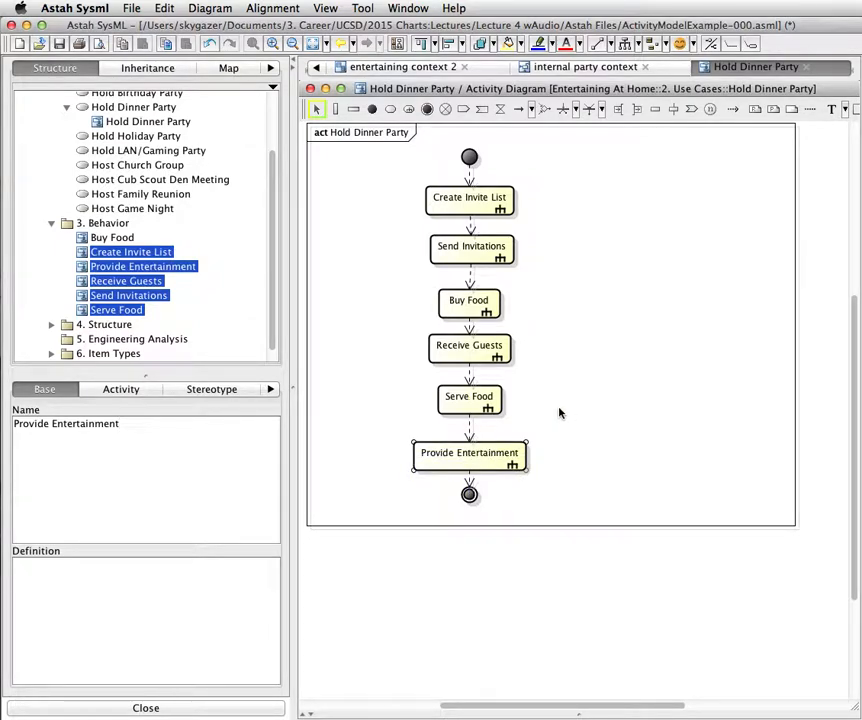
left_click(641, 389)
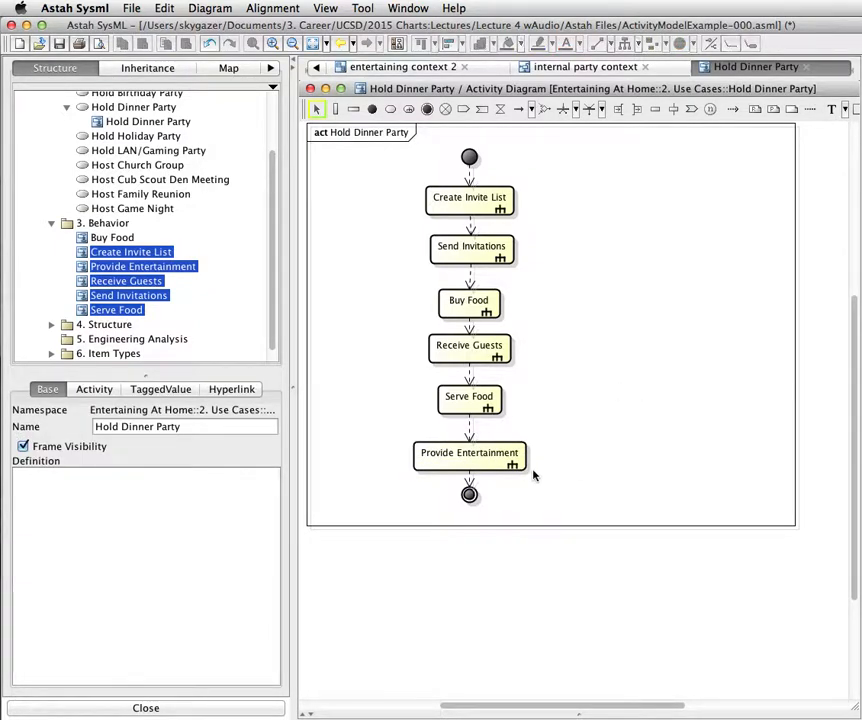
left_click(470, 495)
left_click_drag(470, 495, 470, 515)
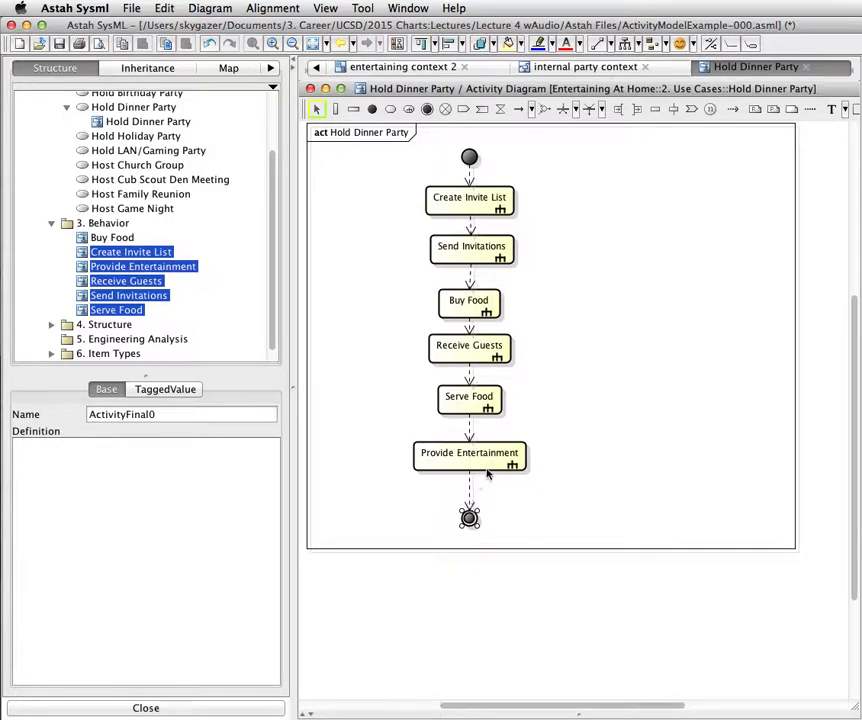
left_click(596, 302)
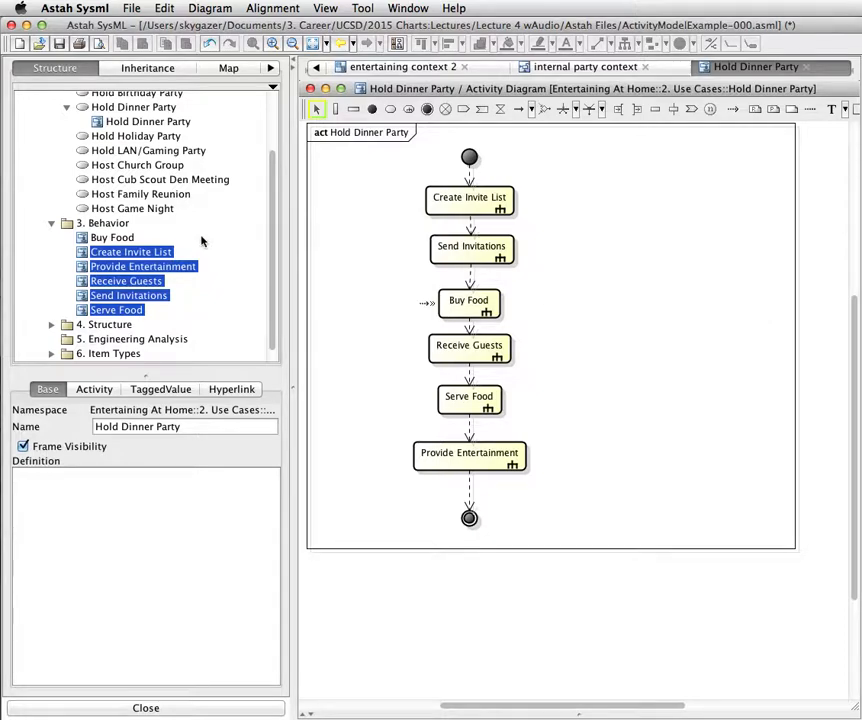
- Create a new activity diagram in the 3. Behavior package
left_click(114, 224)
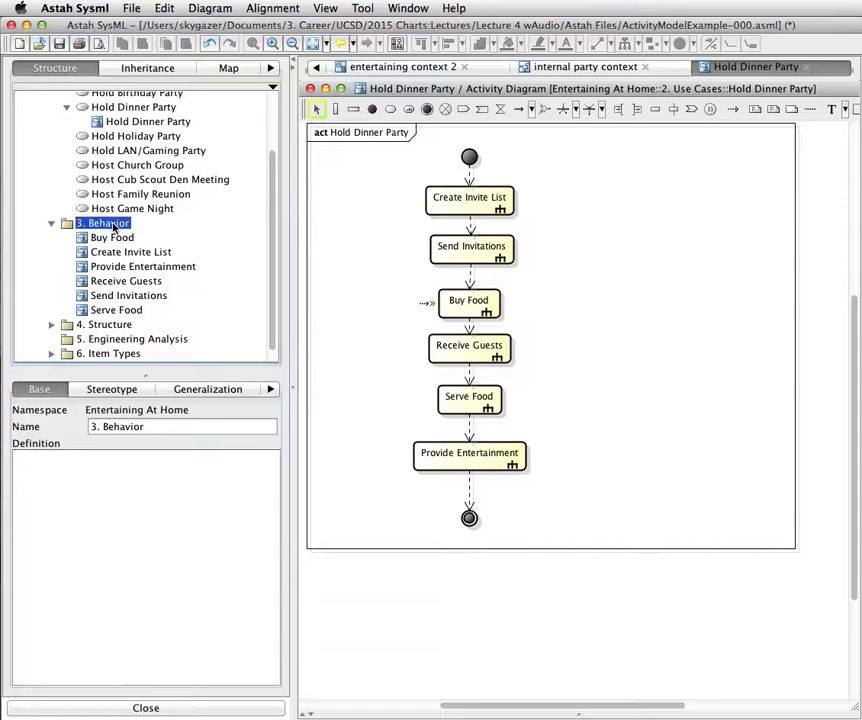
right_click(114, 226)
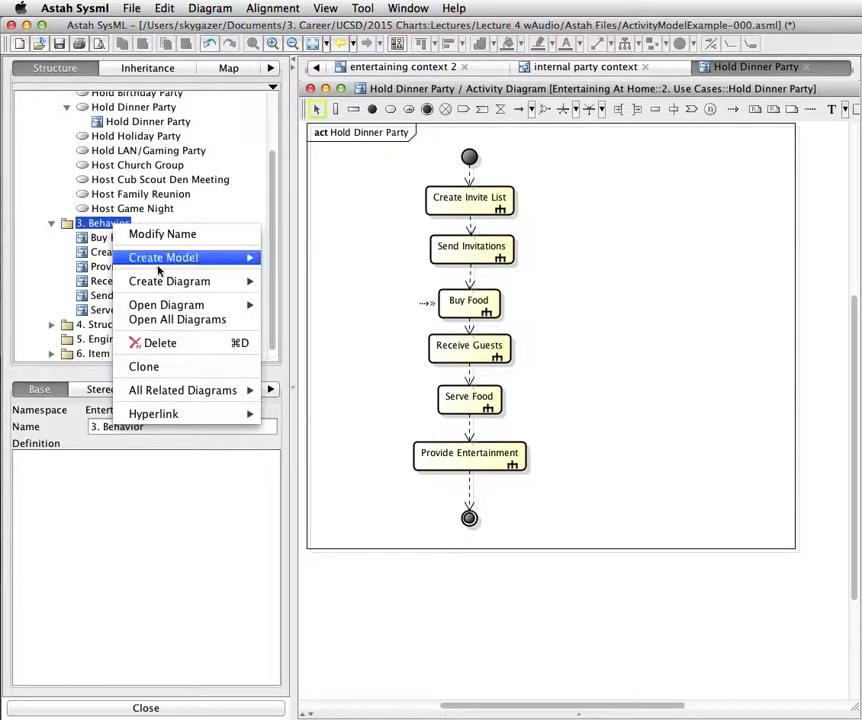
mouse_move(165, 281)
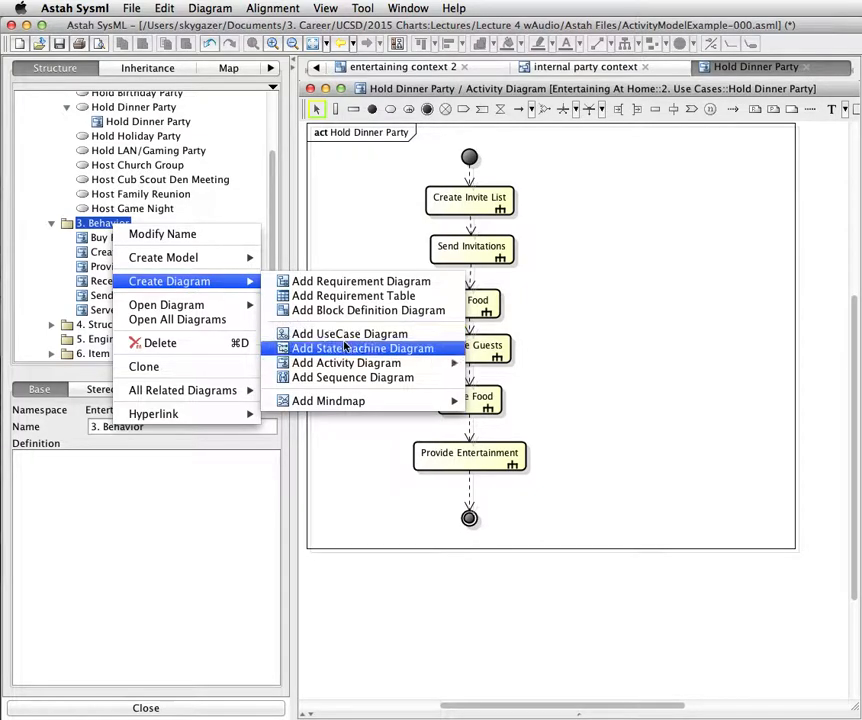
mouse_move(349, 366)
mouse_move(439, 367)
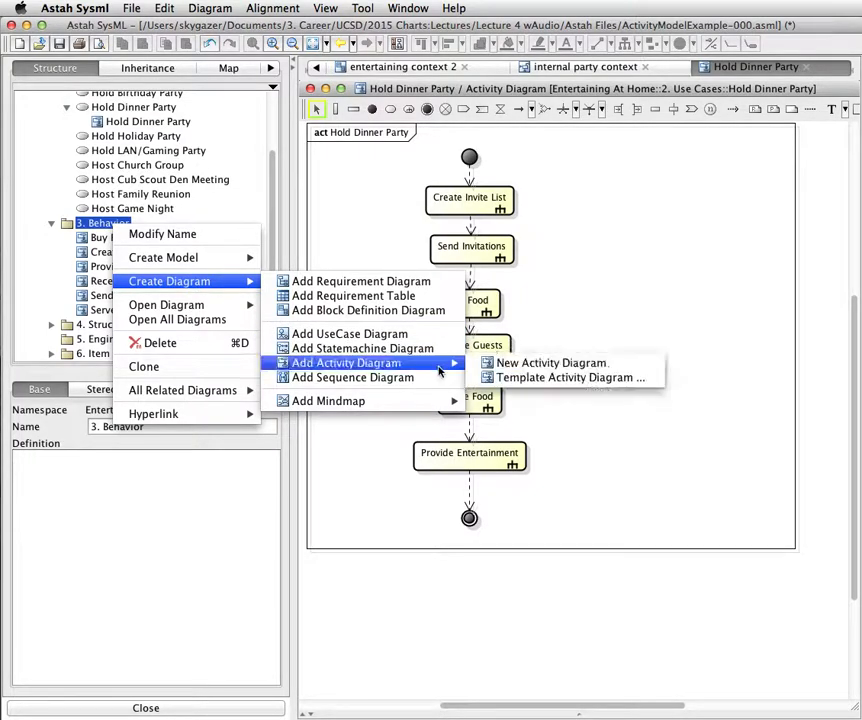
left_click(494, 366)
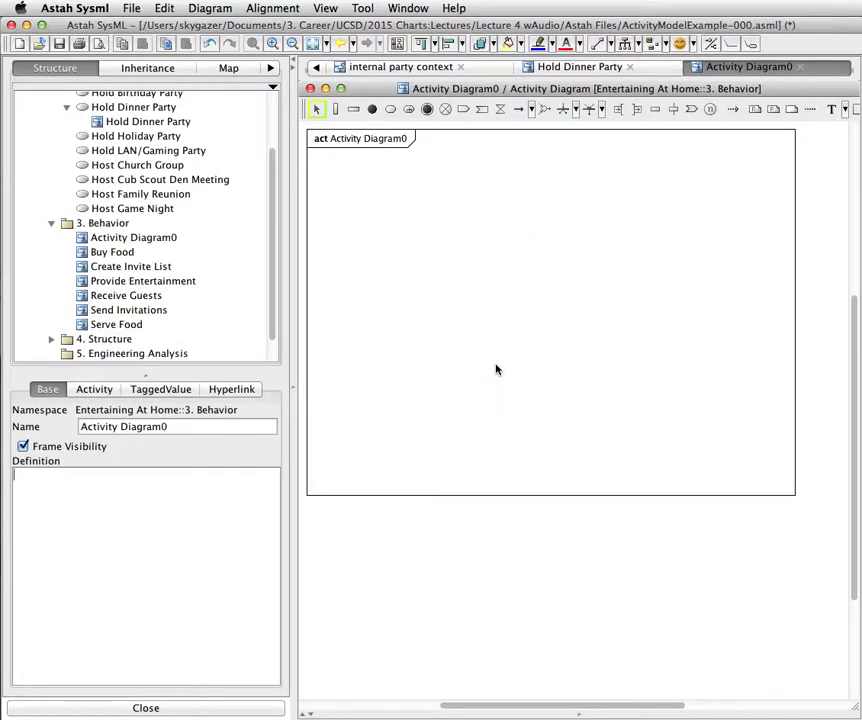
- Rename the new activity diagram as Cook Food
left_click(161, 239)
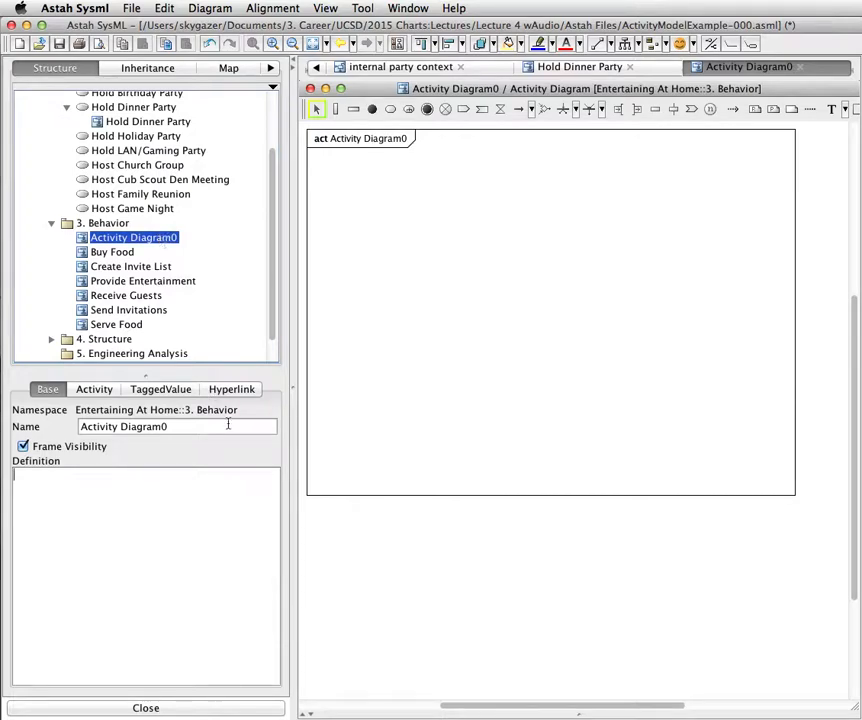
left_click_drag(212, 429, 70, 430)
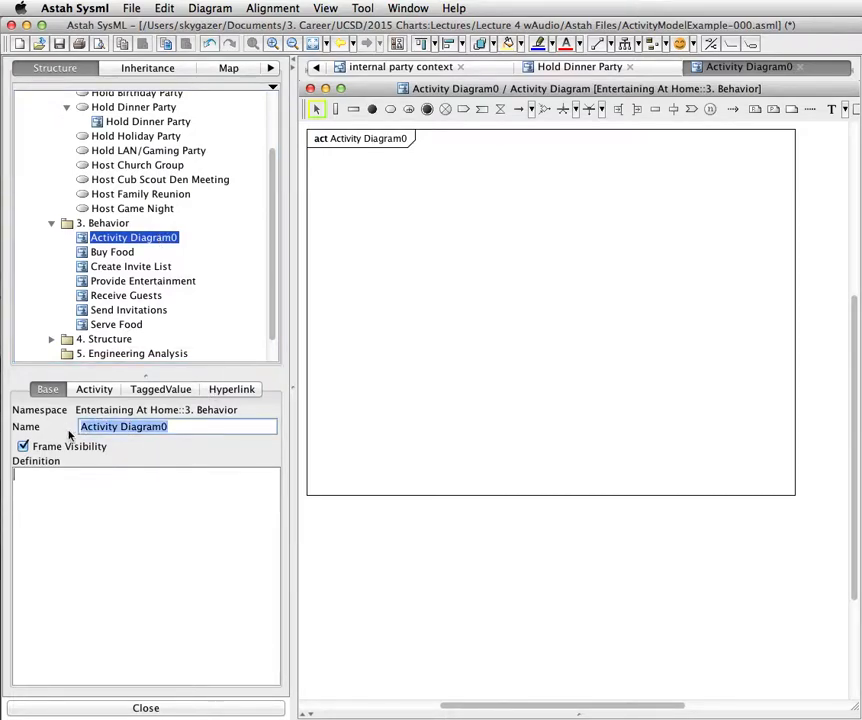
type("Cook Food")
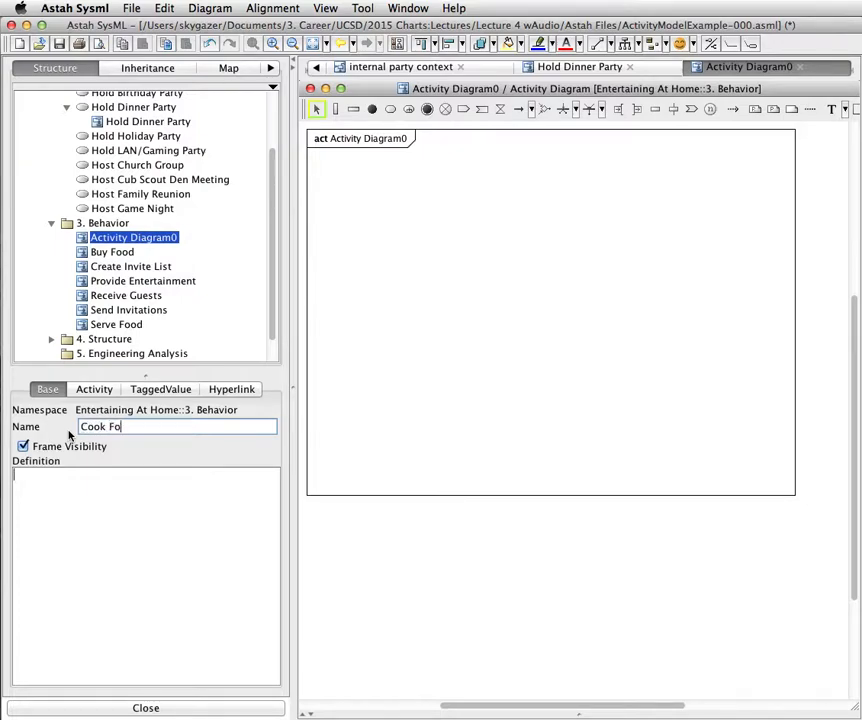
key("Return")
- Return to the Hold Dinner Party diagram and add the Cook Food activity beside the action column, near Buy Food
left_click(121, 283)
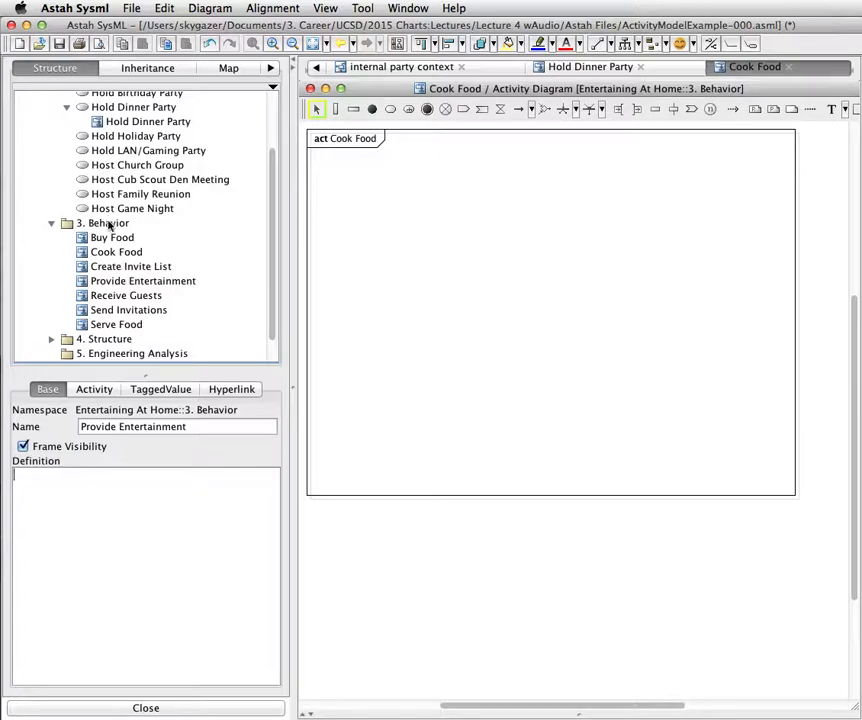
left_click(122, 122)
double_click(122, 122)
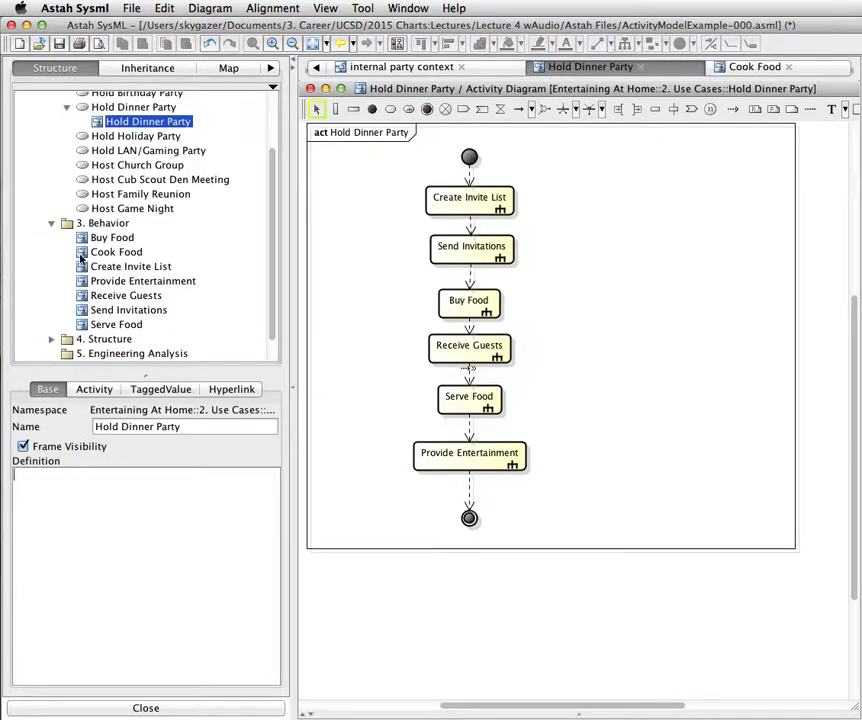
left_click_drag(81, 257, 581, 310)
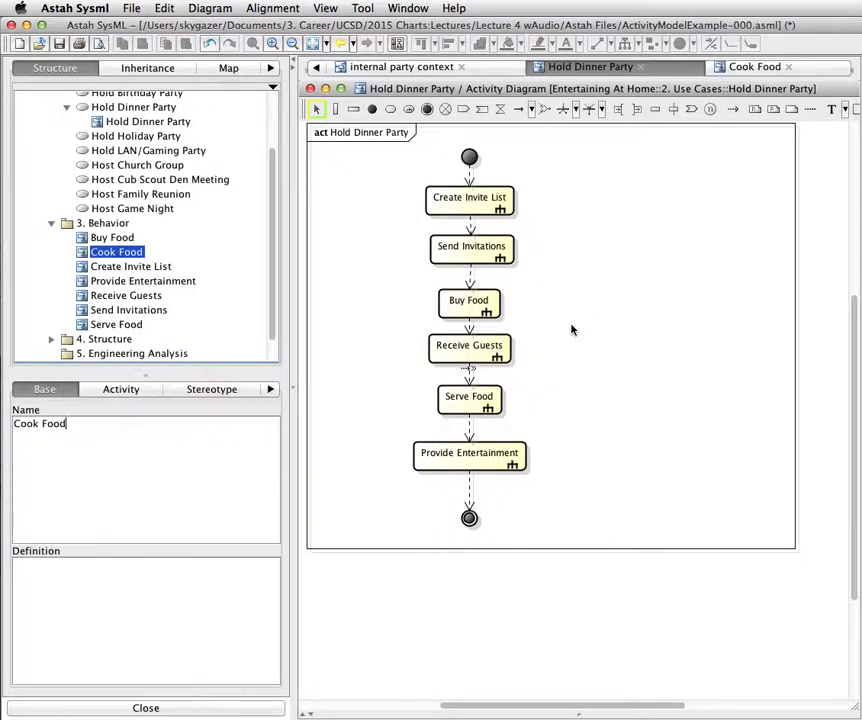
- Shift Receive Guests, Serve Food, Provide Entertainment and the final node down together to open a gap below Buy Food
left_click(468, 343)
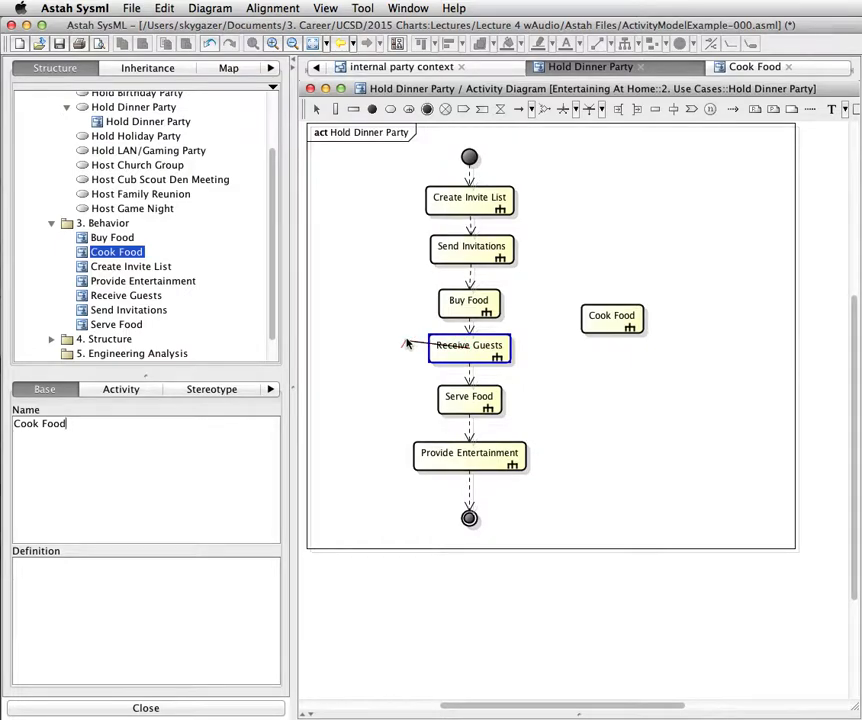
left_click_drag(402, 334, 561, 528)
key("Down")
key("Down")
key("Down")
key("Down")
key("Down")
key("Down")
key("Down")
key("Down")
key("Down")
key("Down")
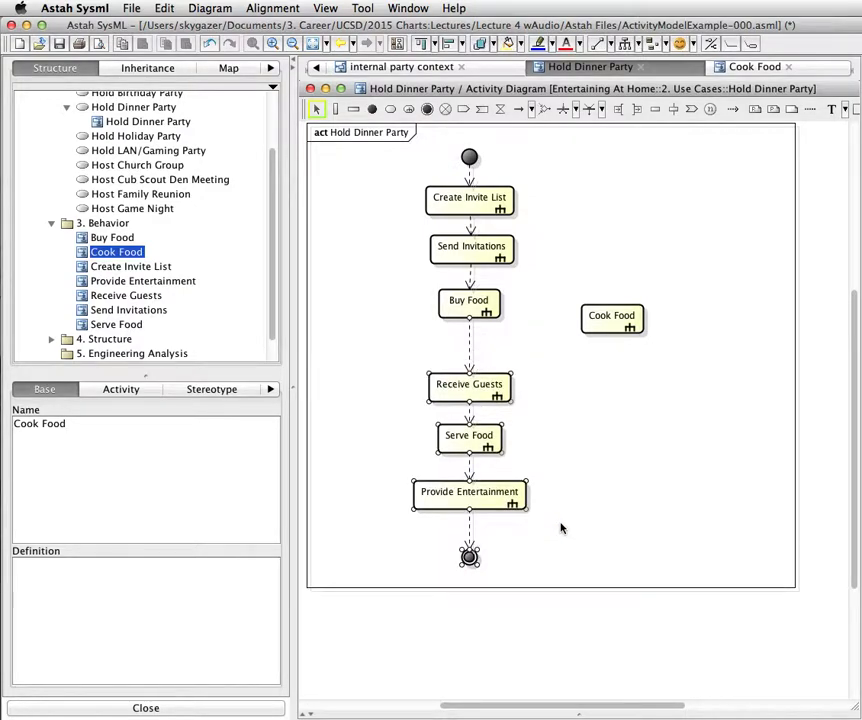
- Insert Cook Food between Buy Food and Receive Guests, redirecting Buy Food's outgoing flow into it and adding a control flow to Receive Guests
left_click(606, 332)
left_click_drag(549, 366, 481, 392)
left_click(470, 424)
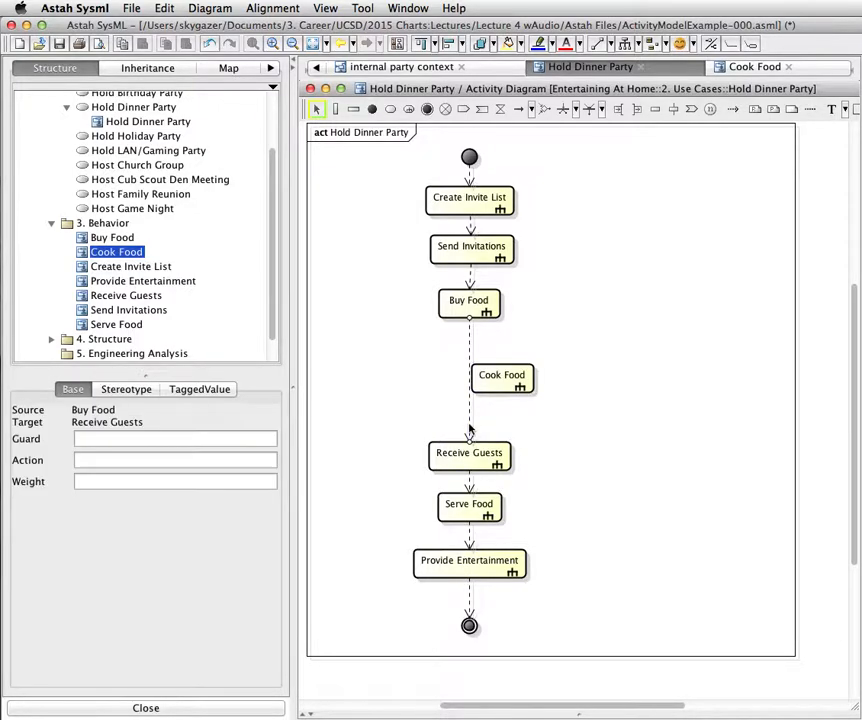
left_click_drag(468, 448, 467, 389)
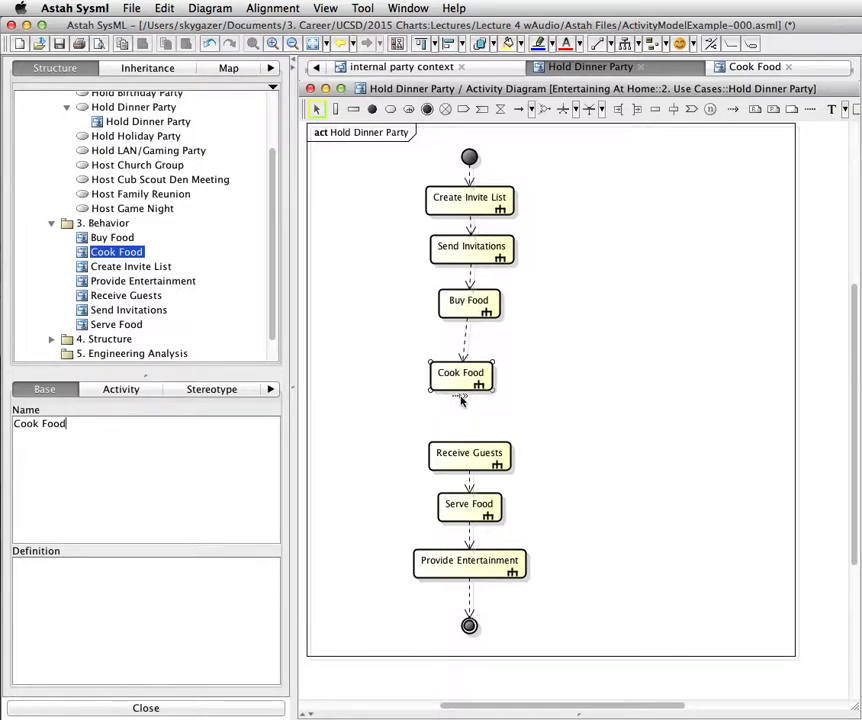
left_click_drag(462, 392, 468, 452)
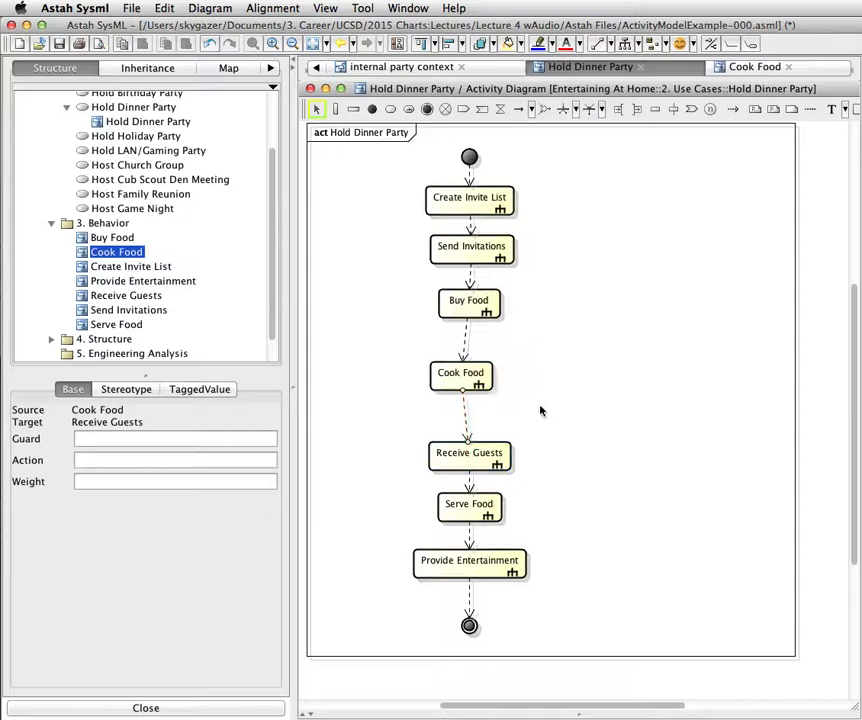
- Place the Food block from the Item Types package on the diagram as an object node beside Cook Food
left_click(600, 390)
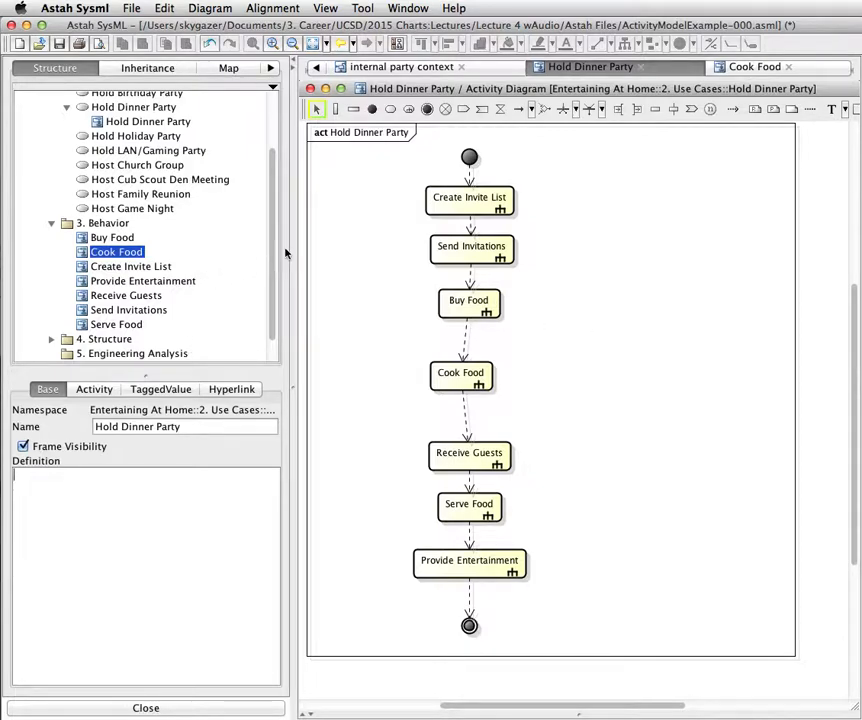
scroll(277, 287, "down", 1)
scroll(278, 300, "down", 1)
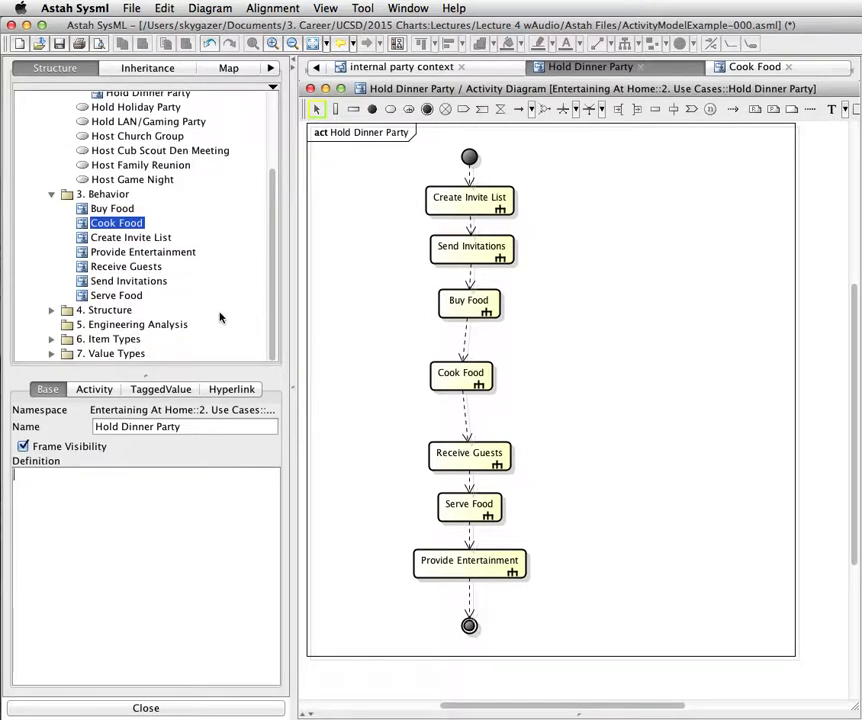
left_click(52, 340)
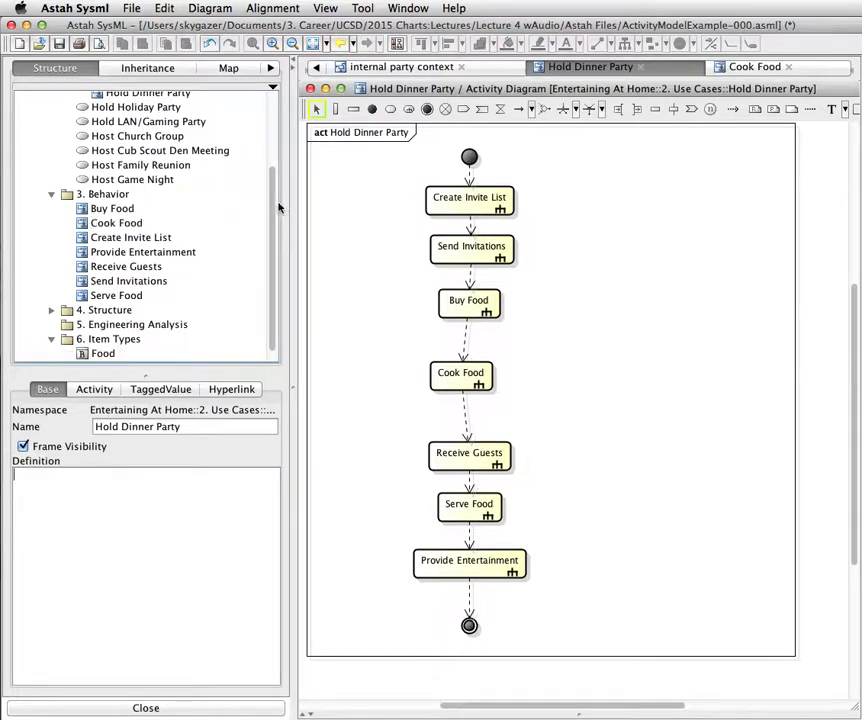
scroll(270, 240, "down", 2)
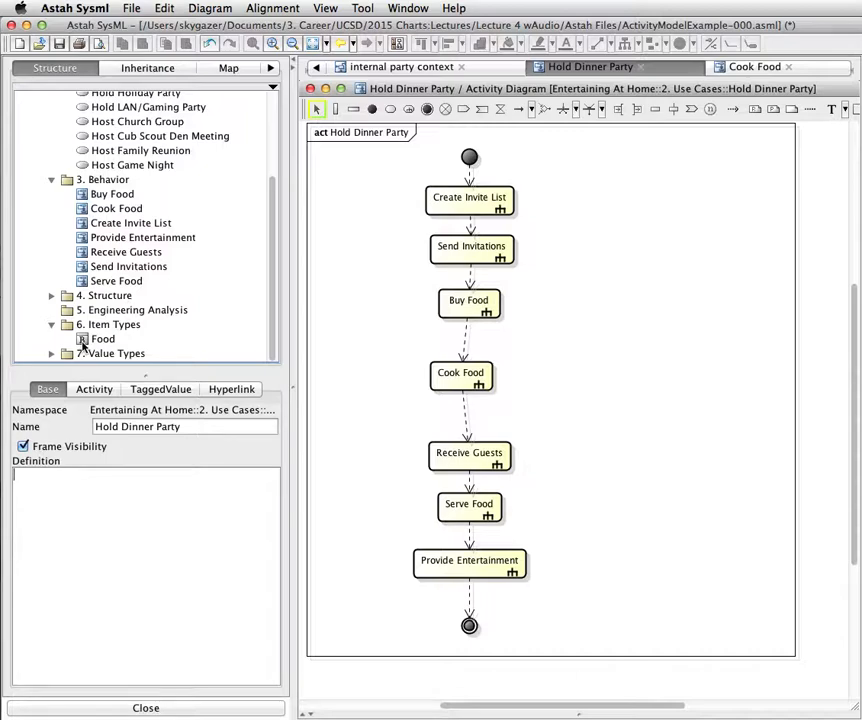
left_click(83, 343)
left_click_drag(83, 343, 600, 355)
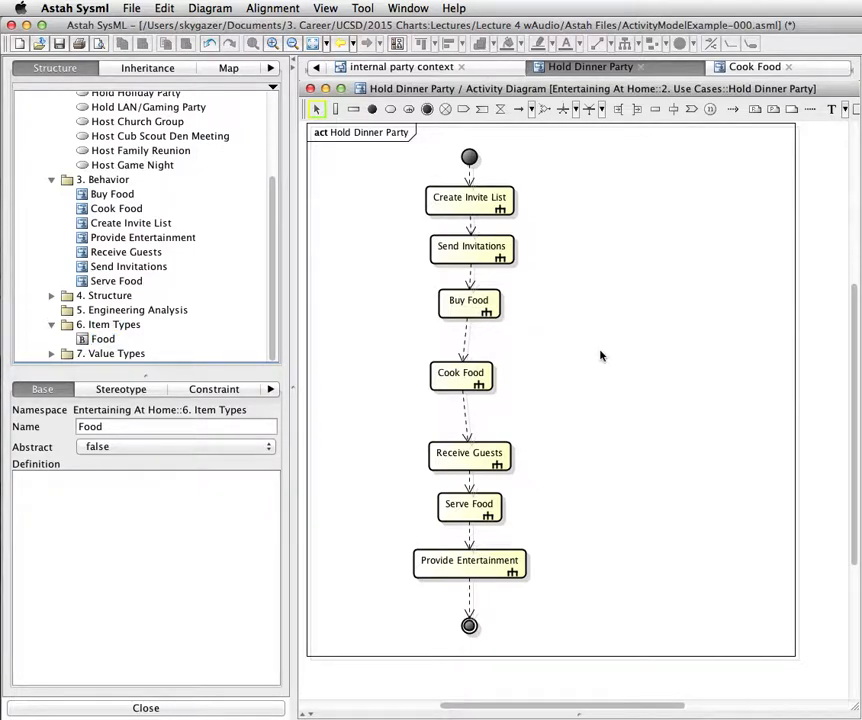
left_click(83, 343)
left_click_drag(83, 343, 583, 345)
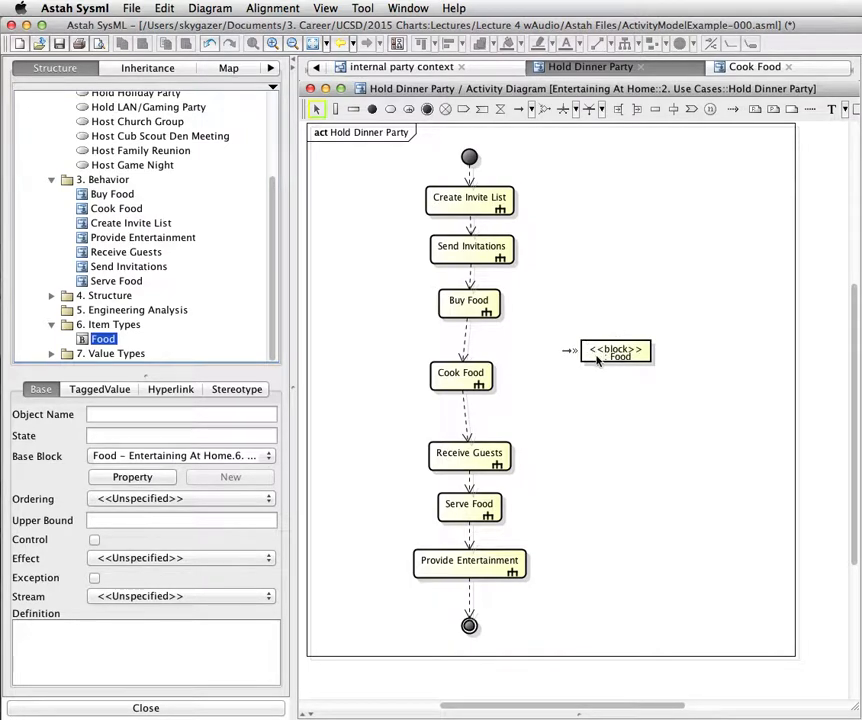
- Name the Food object node raw and move it closer to the action column, between the levels of Buy Food and Cook Food
left_click(597, 360)
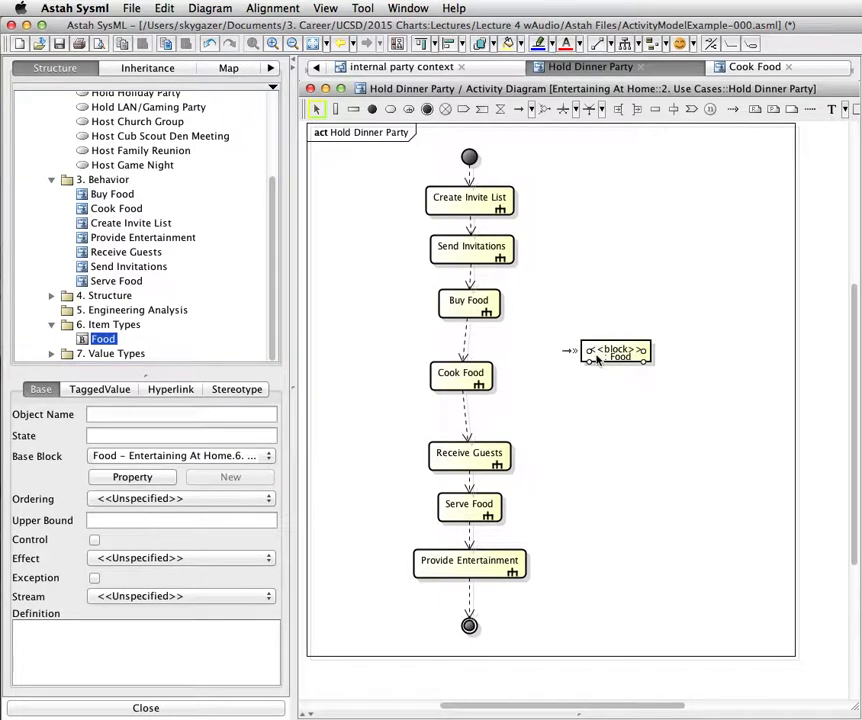
type("raw")
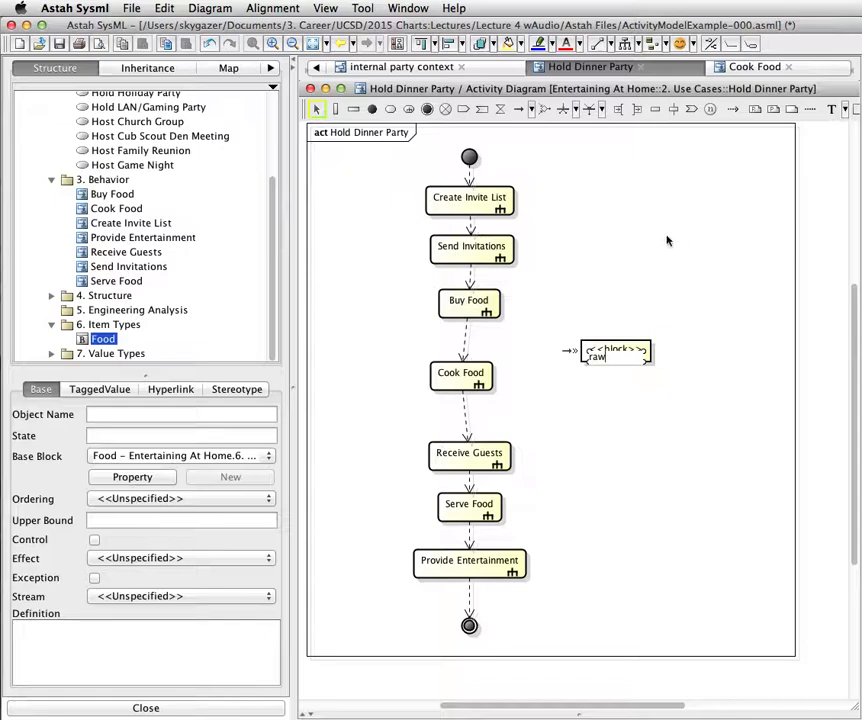
left_click(664, 250)
left_click_drag(620, 354, 580, 346)
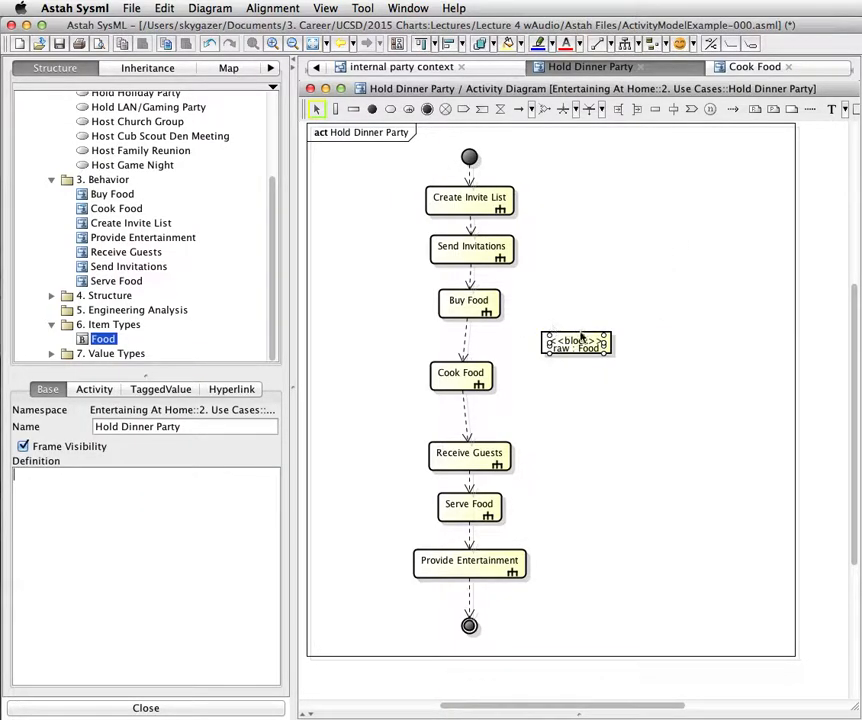
- Connect Buy Food to the raw Food object node and the raw node to Cook Food with object flows
mouse_move(490, 303)
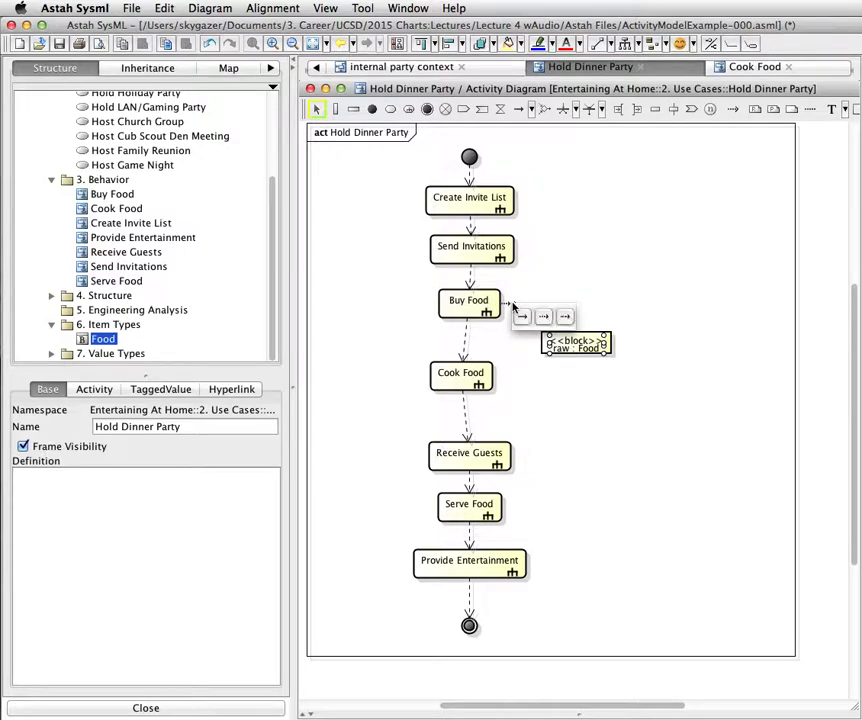
left_click(521, 319)
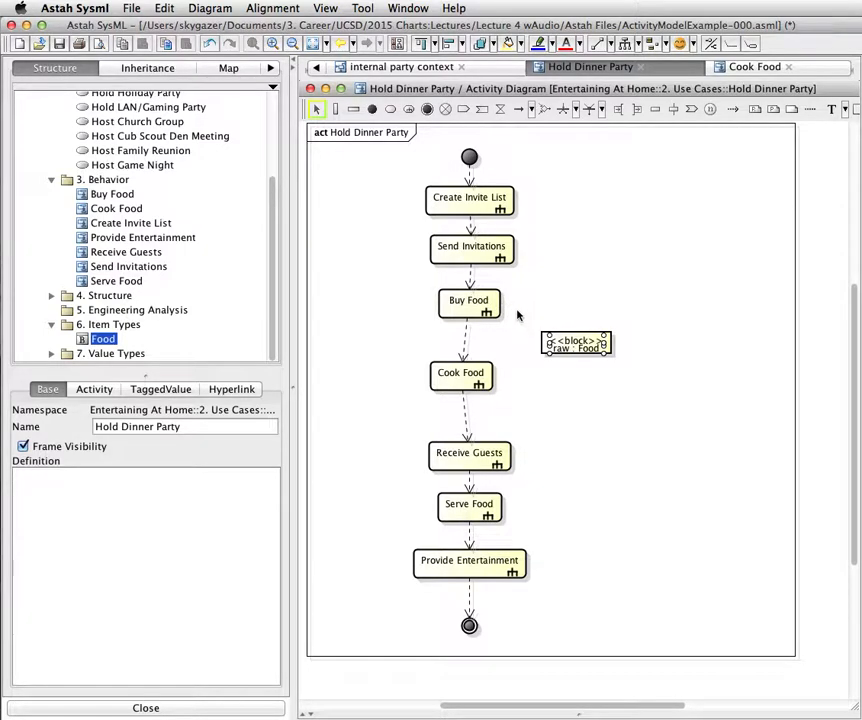
left_click(562, 343)
mouse_move(623, 348)
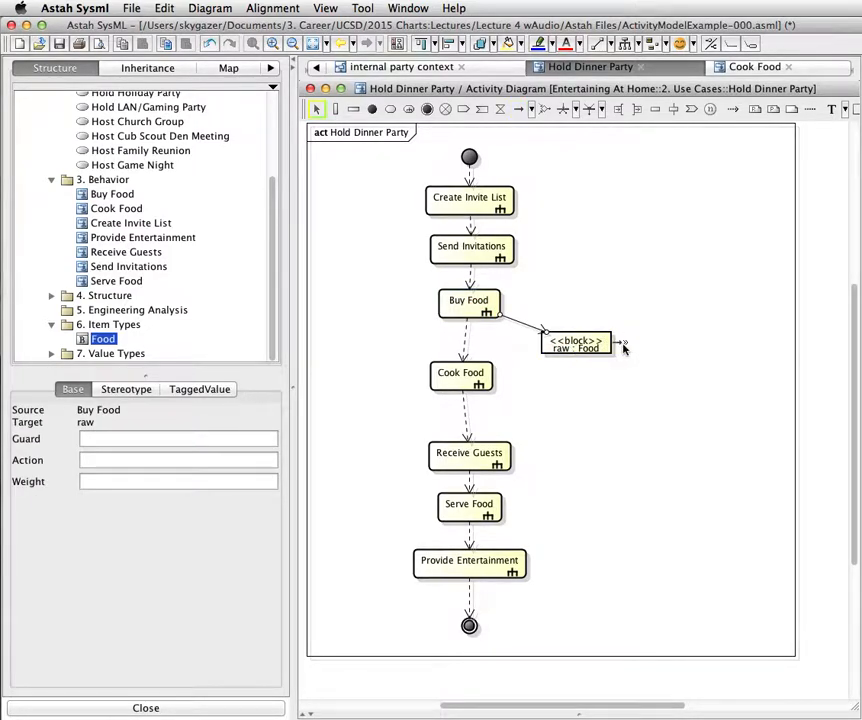
left_click_drag(621, 345, 474, 381)
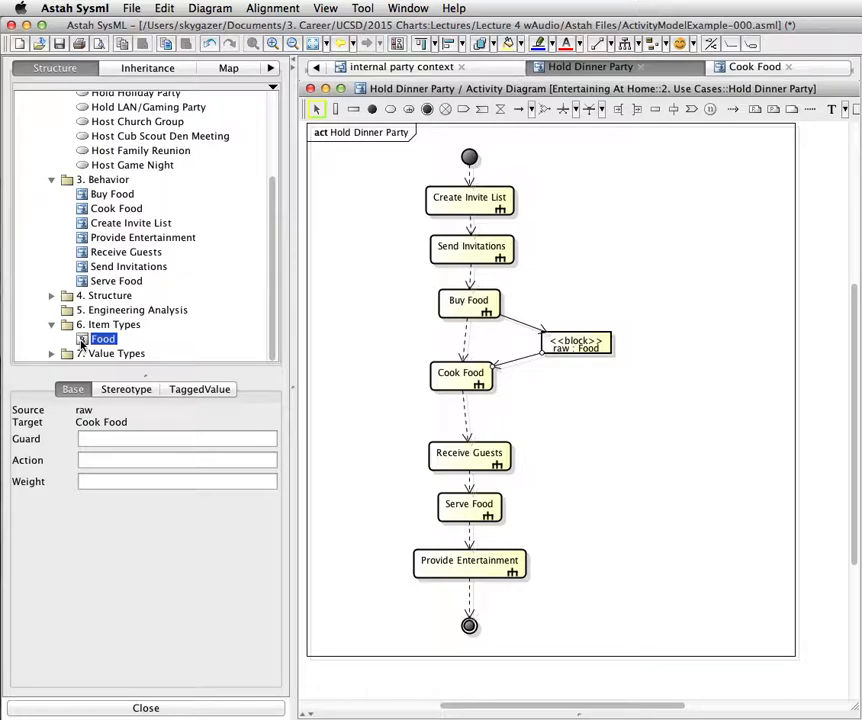
- Add a second Food object node named cooked and position it beside Receive Guests
left_click(617, 459)
left_click_drag(617, 456, 617, 456)
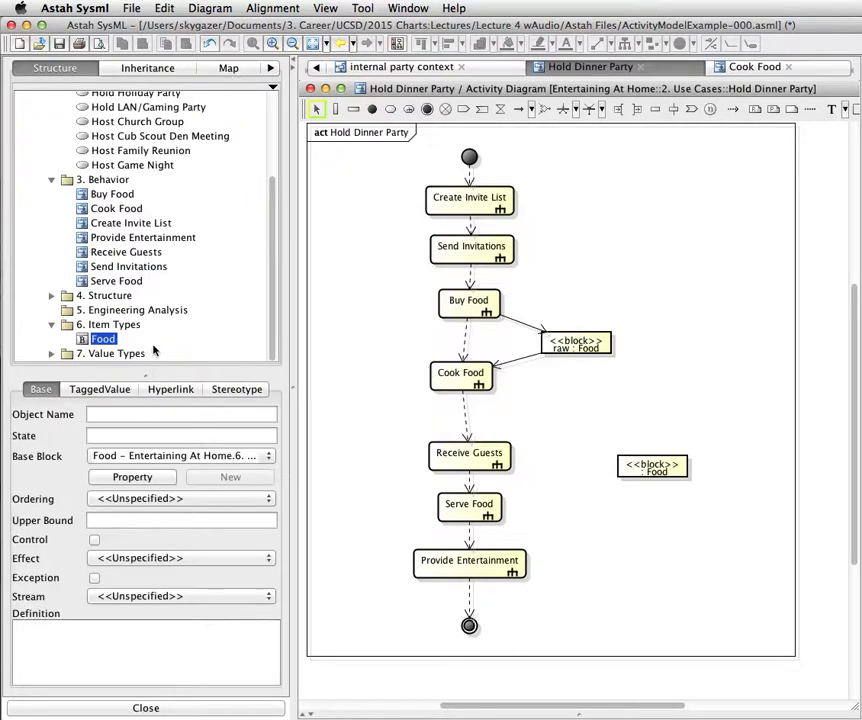
left_click(649, 470)
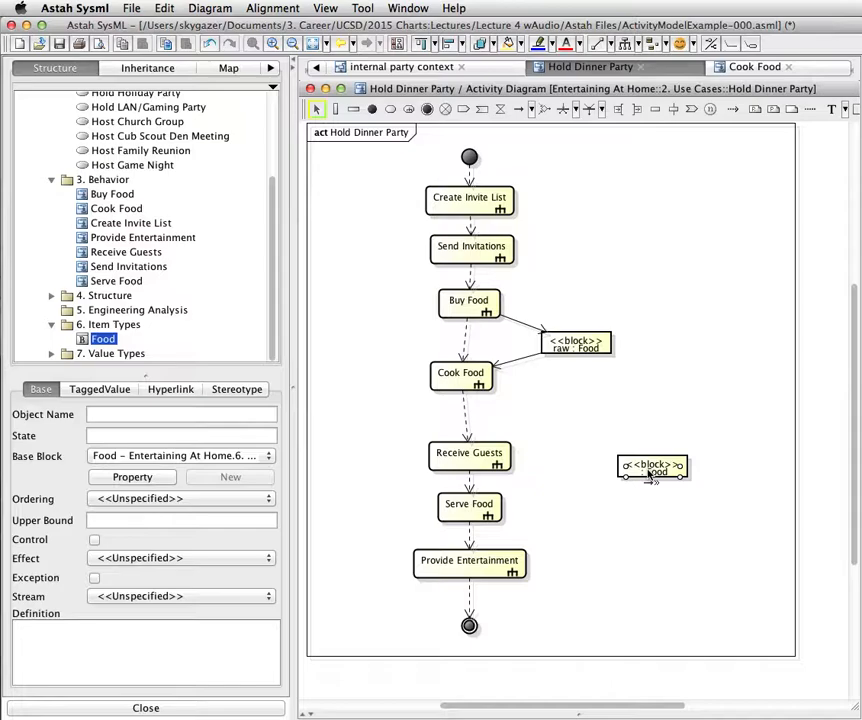
double_click(649, 474)
type("cooked")
left_click(654, 406)
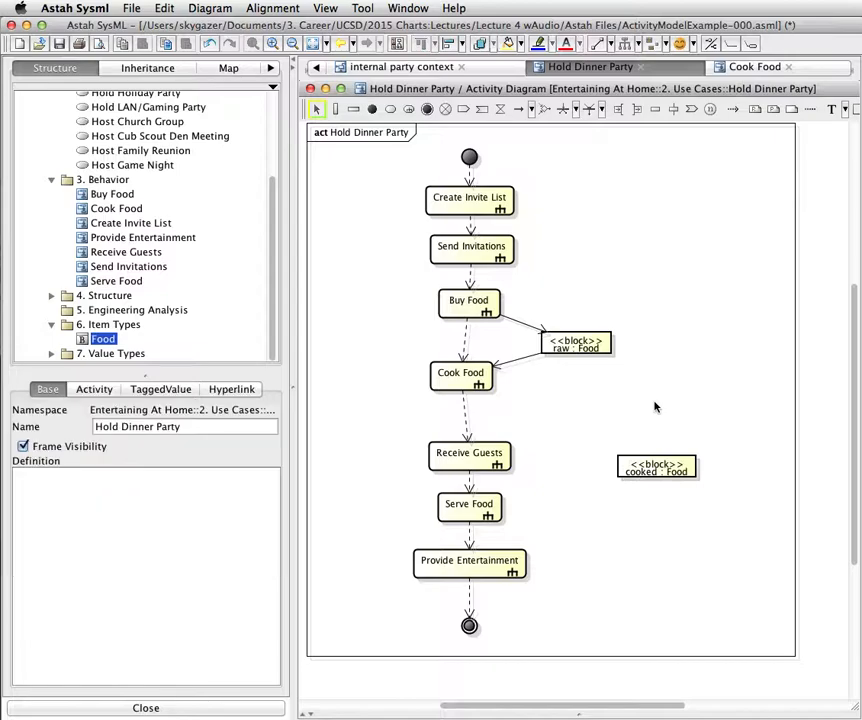
left_click_drag(675, 478, 632, 458)
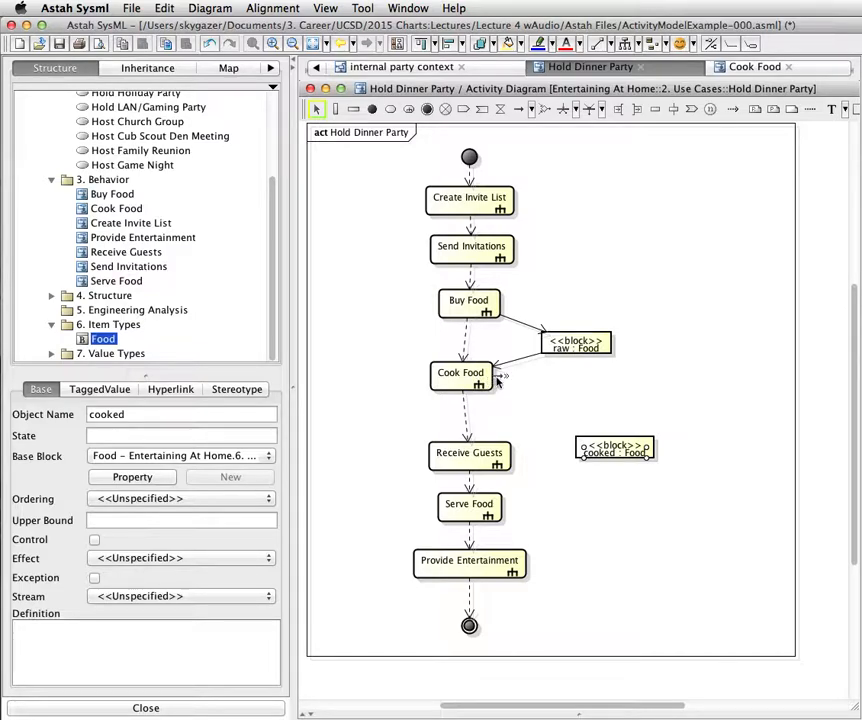
- Connect Cook Food to the cooked Food object node and the cooked node to Serve Food with object flows
left_click_drag(500, 377, 620, 455)
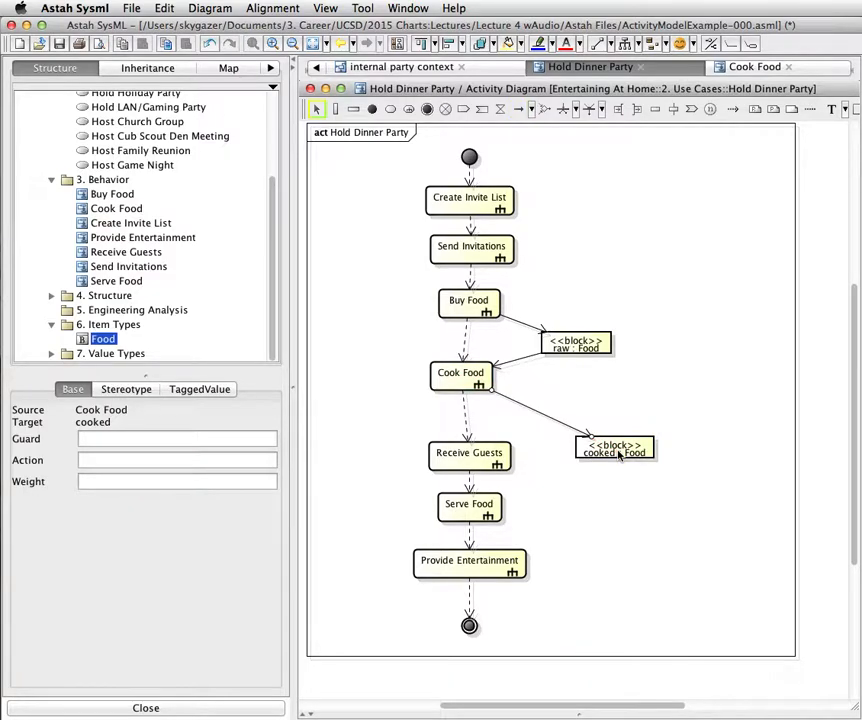
mouse_move(623, 453)
left_click(476, 511)
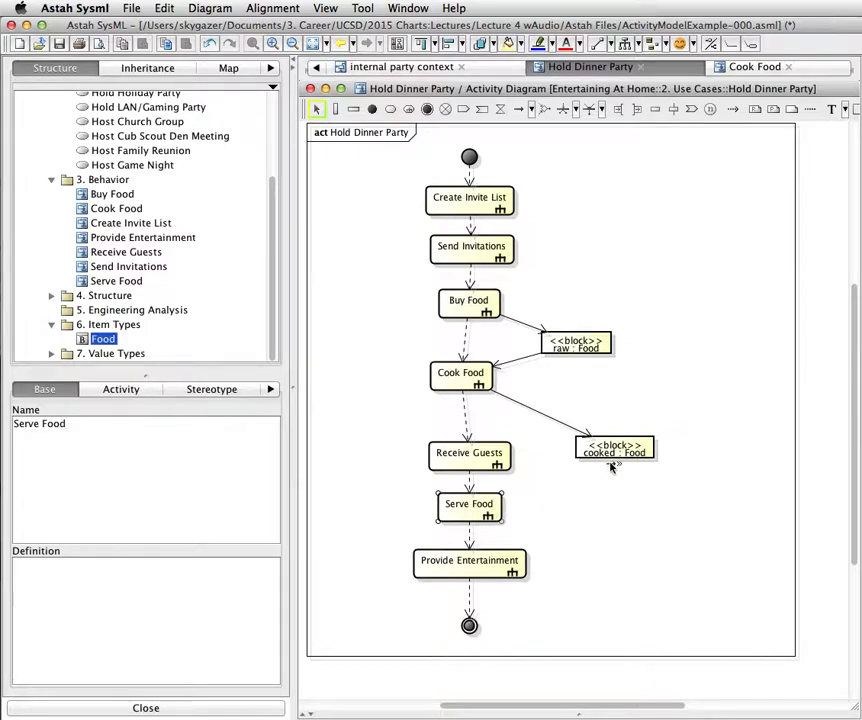
left_click_drag(613, 465, 483, 505)
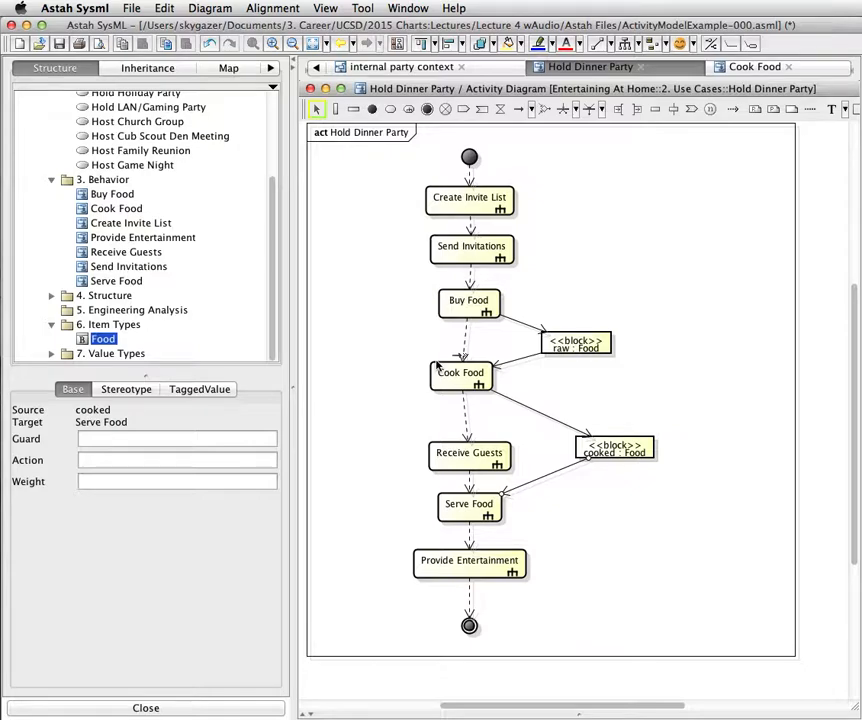
- Move Buy Food down level with the raw Food node to open a gap below Send Invitations
left_click(467, 315)
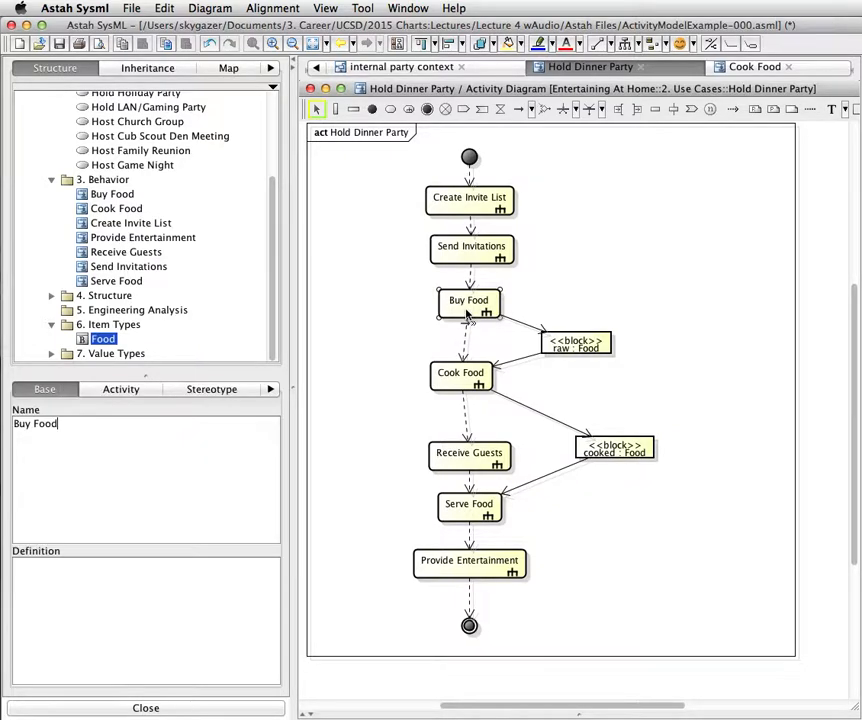
key("Down")
key("Down")
key("Down")
key("Down")
key("Down")
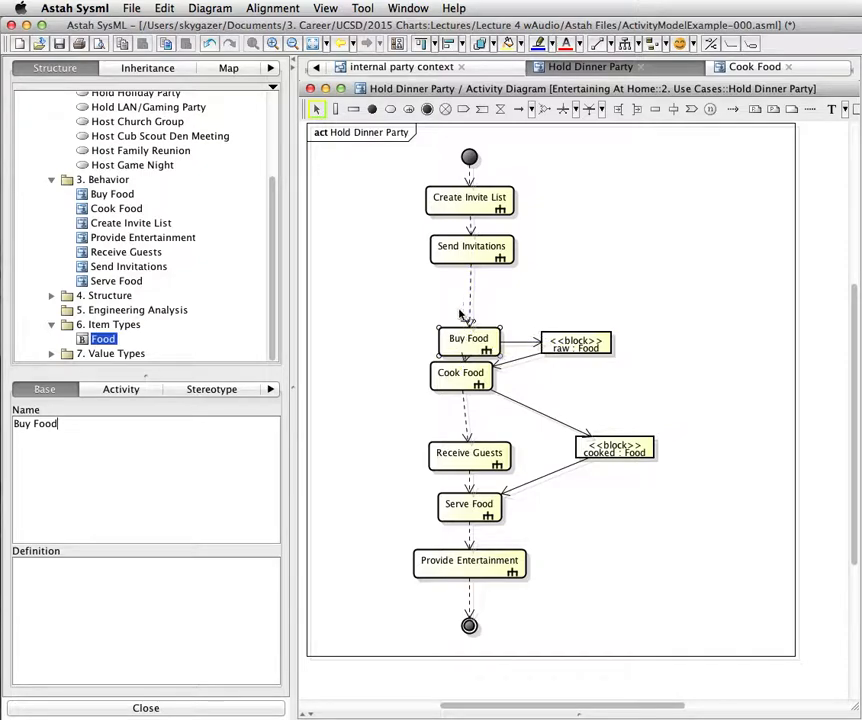
- Move Cook Food down to just above Receive Guests, clear of Buy Food
left_click(469, 385)
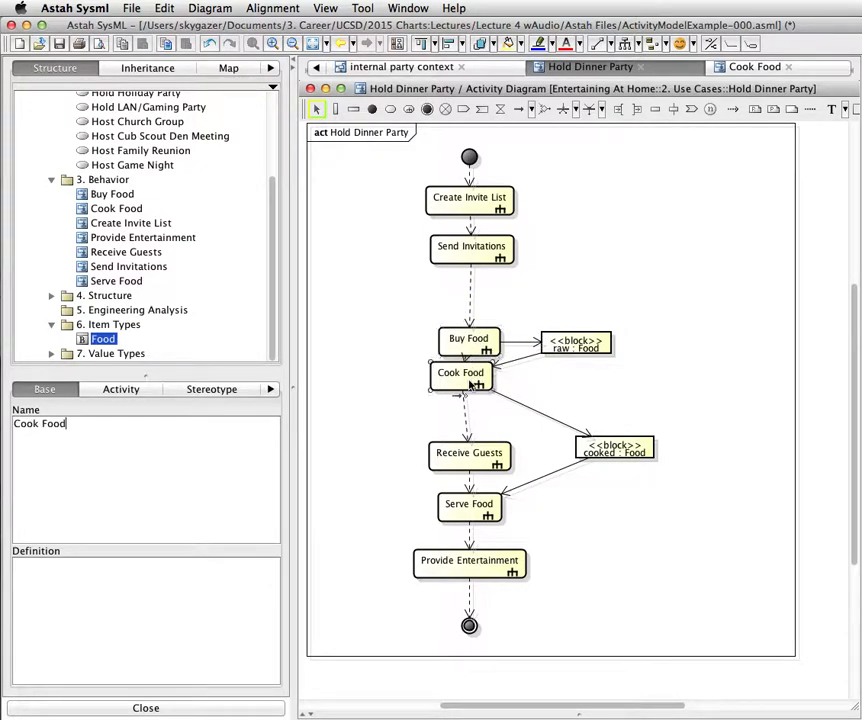
key("Down")
key("Down")
key("Down")
key("Down")
key("Down")
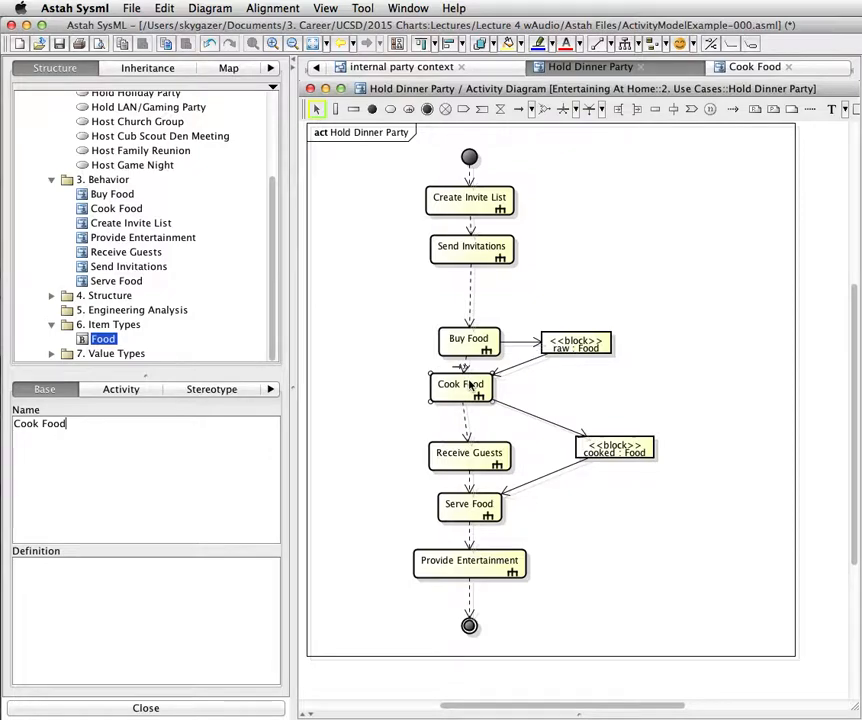
left_click(350, 327)
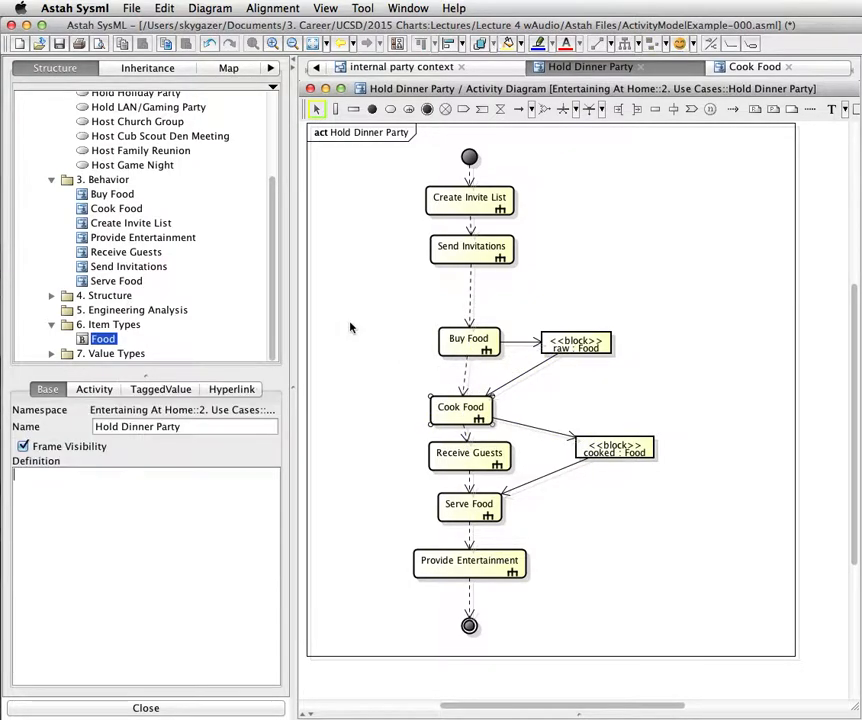
- Create a new activity diagram in the Behavior package
left_click(107, 181)
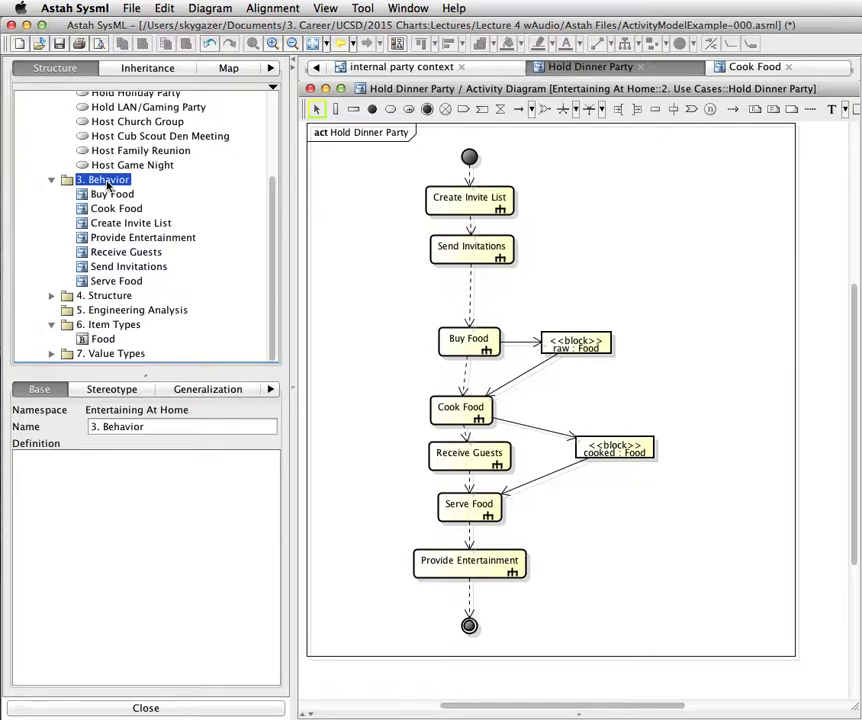
right_click(107, 181)
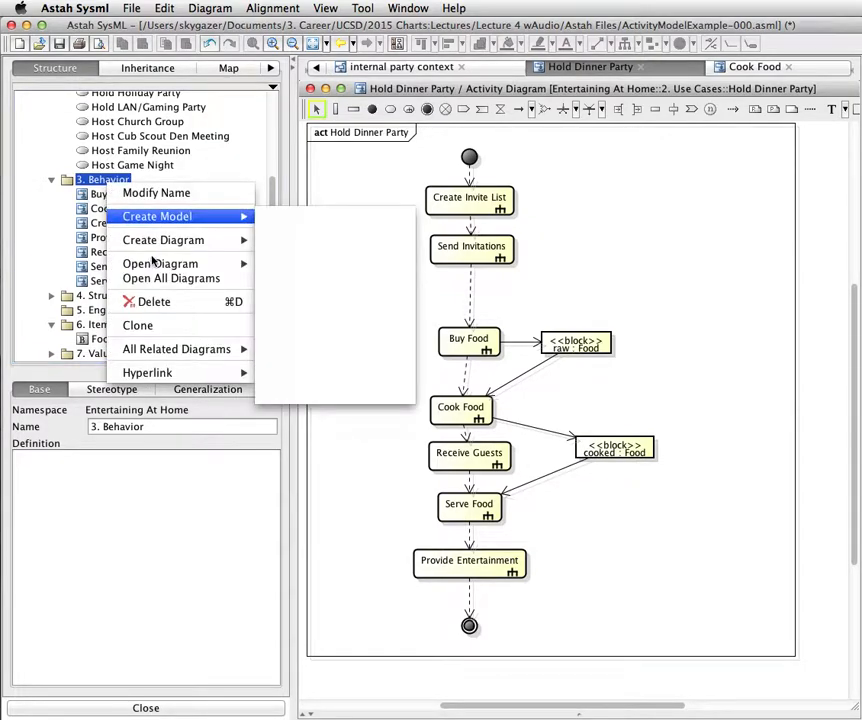
mouse_move(155, 263)
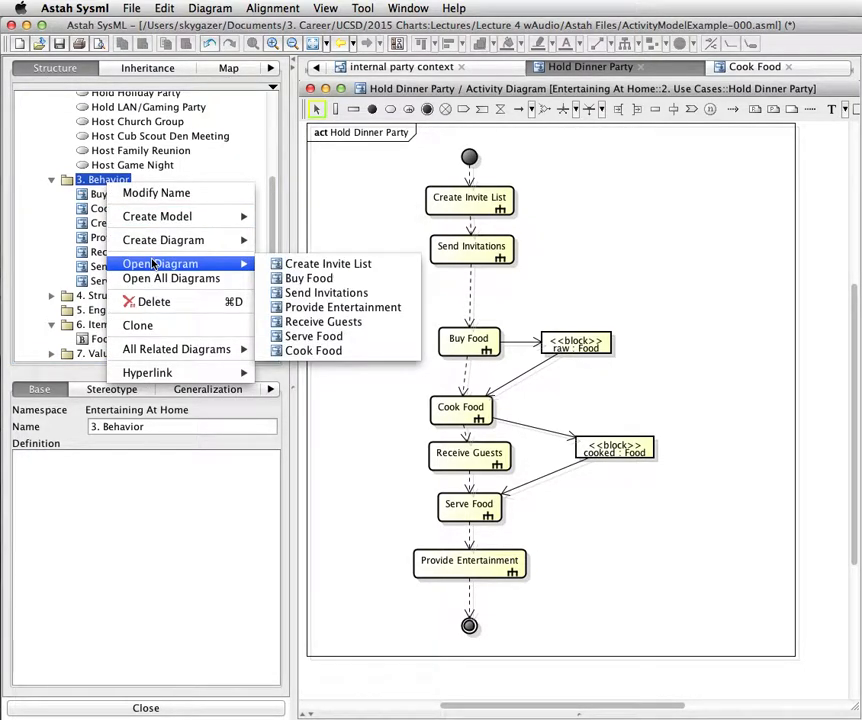
mouse_move(165, 240)
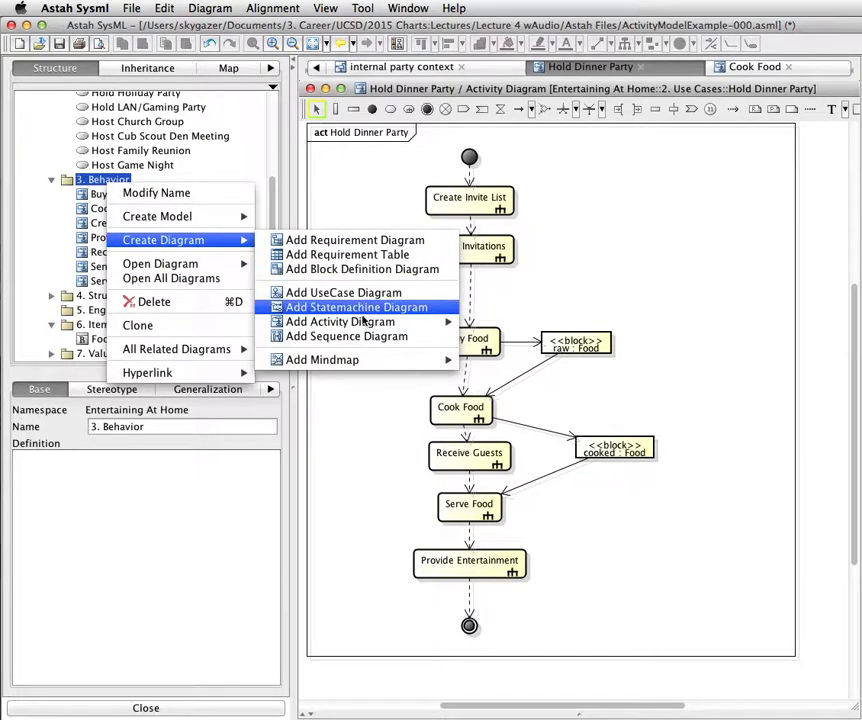
mouse_move(360, 322)
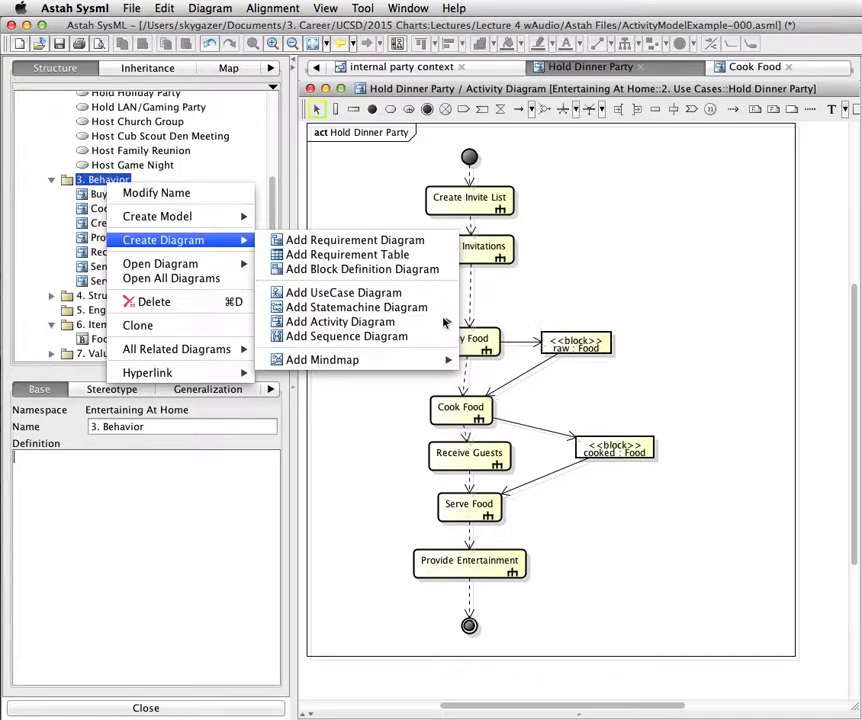
left_click(497, 322)
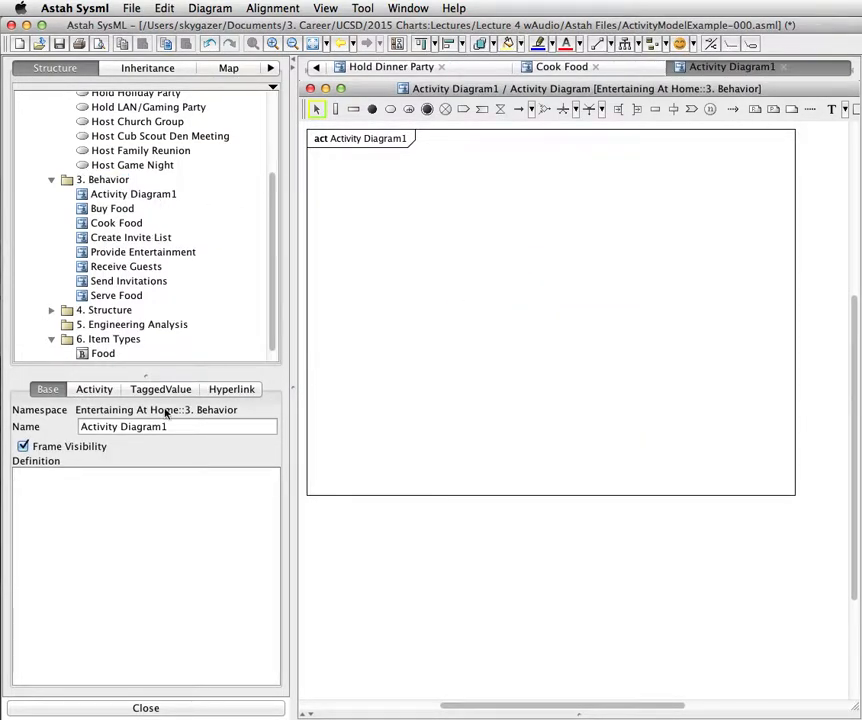
- Rename the new activity diagram as Prepare Menu
left_click_drag(170, 426, 73, 427)
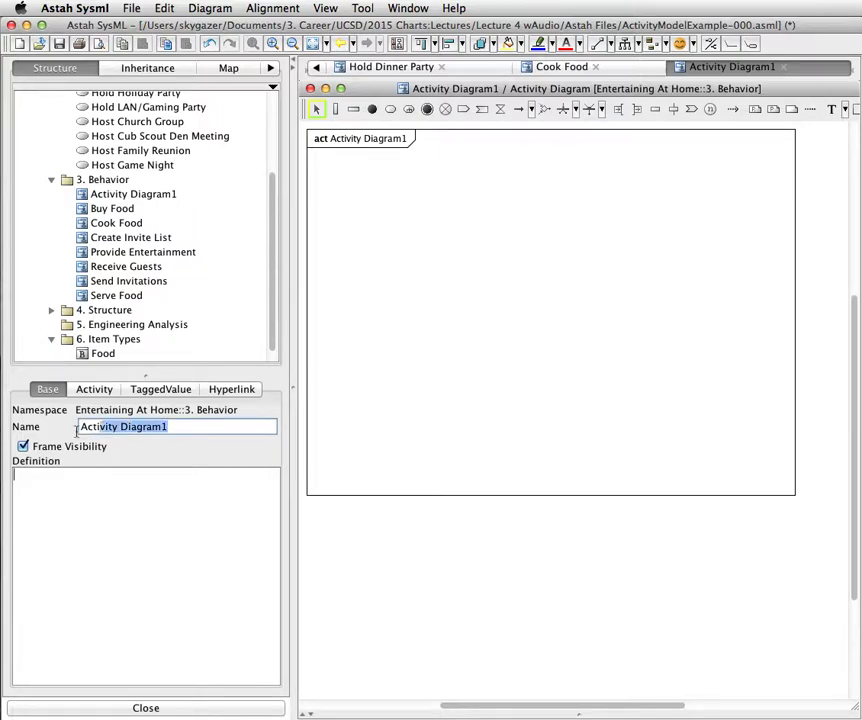
type("Prepare Menu")
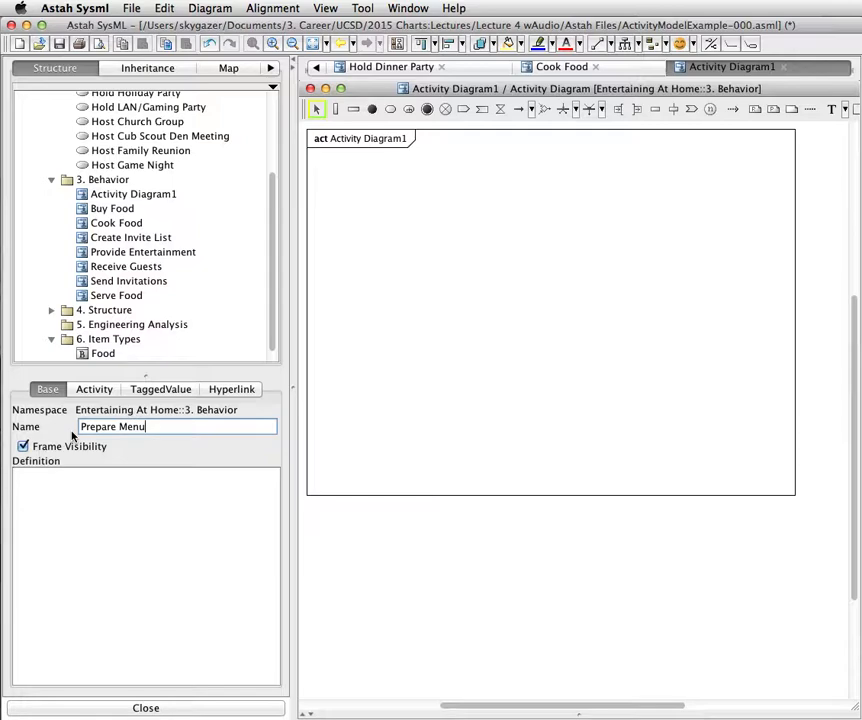
left_click(206, 495)
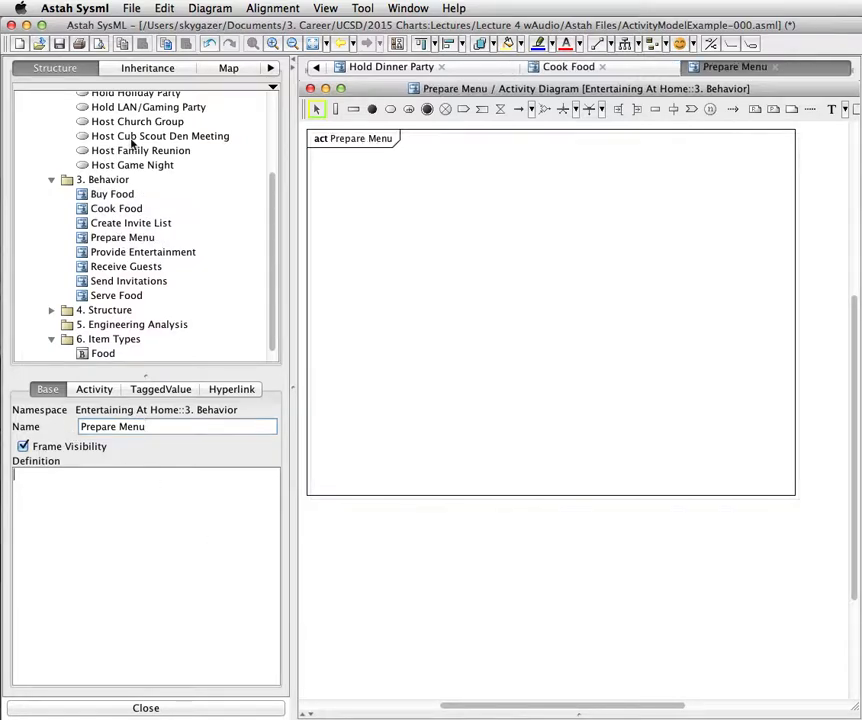
- Open the Hold Dinner Party diagram and place the Prepare Menu activity beside the gap between Send Invitations and Buy Food
scroll(131, 143, "up", 4)
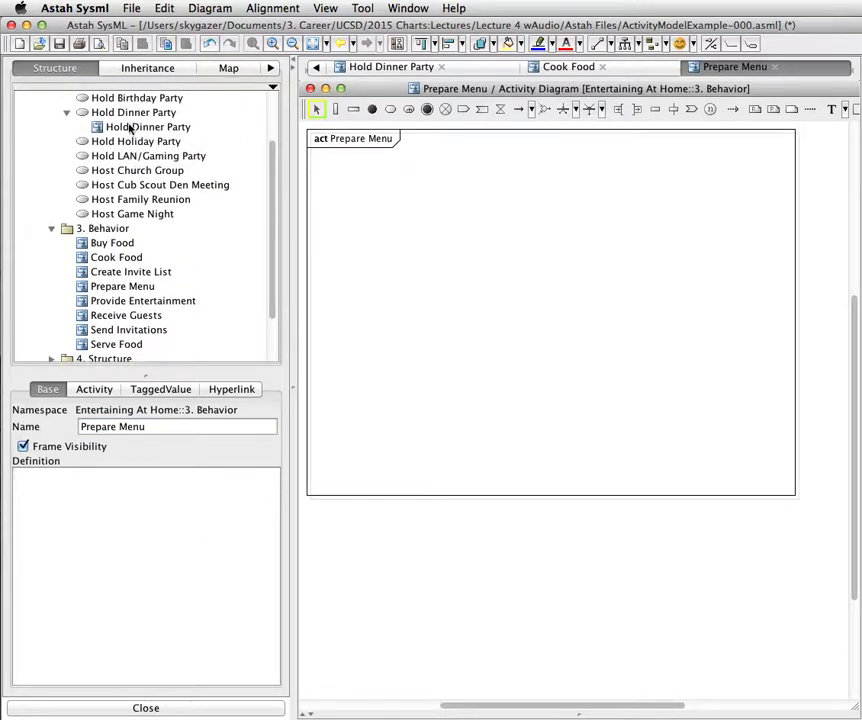
double_click(130, 127)
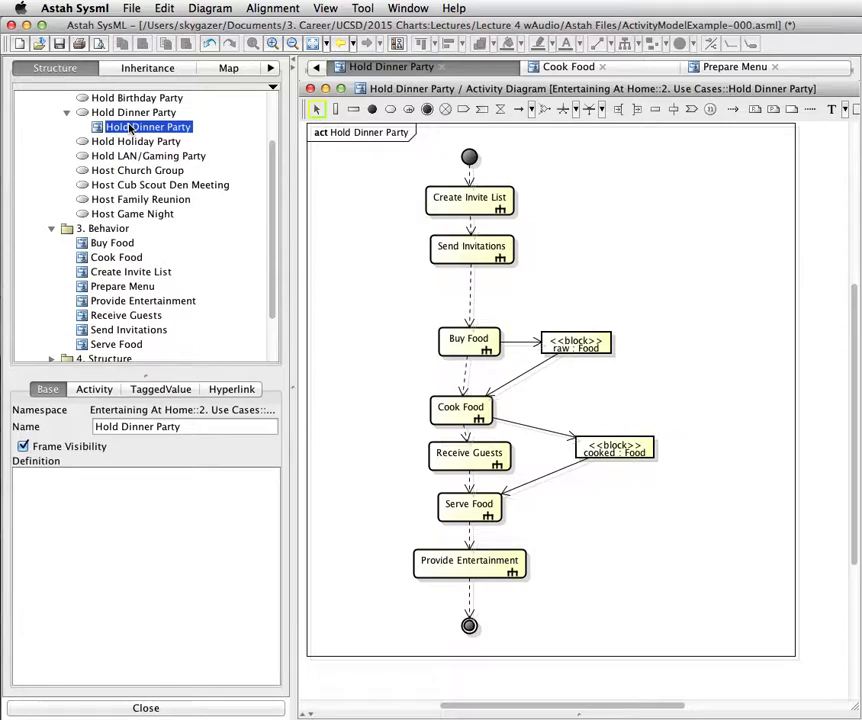
scroll(99, 142, "down", 3)
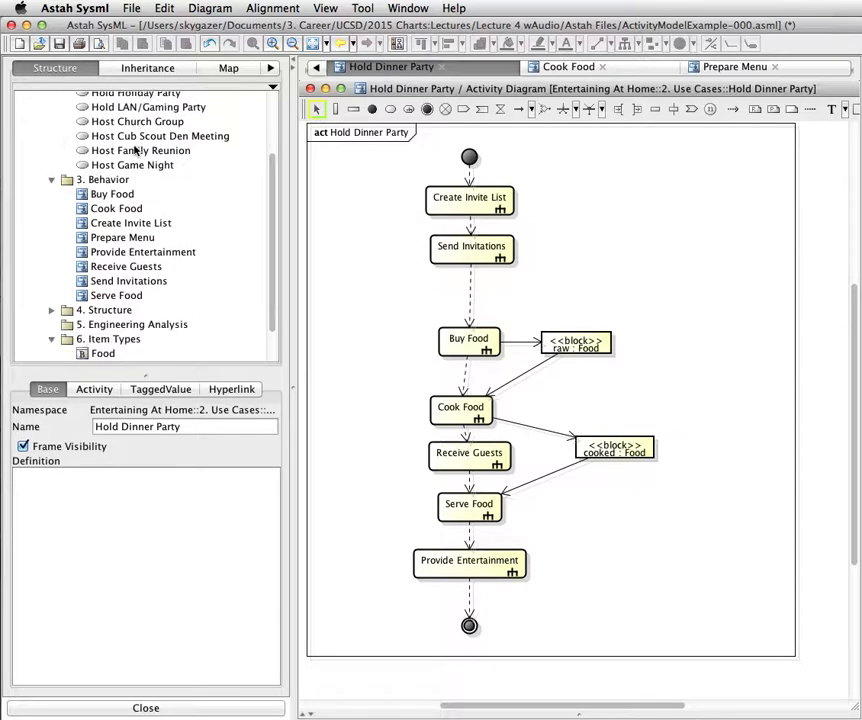
left_click(99, 237)
left_click_drag(182, 255, 525, 298)
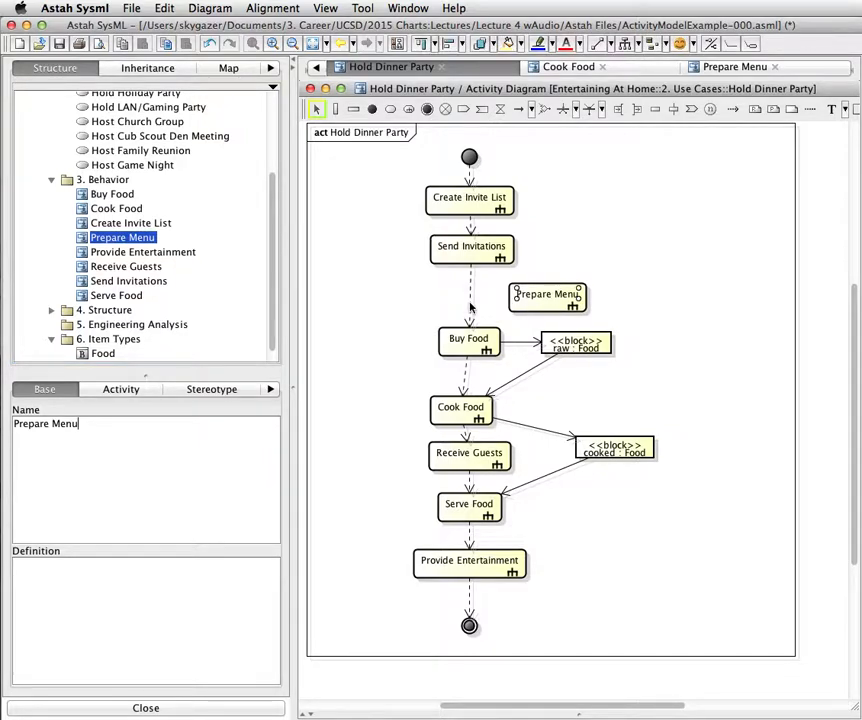
- Route the control flow from Send Invitations through Prepare Menu to Buy Food, and move Prepare Menu into the column between them
left_click(470, 290)
left_click_drag(470, 327, 548, 296)
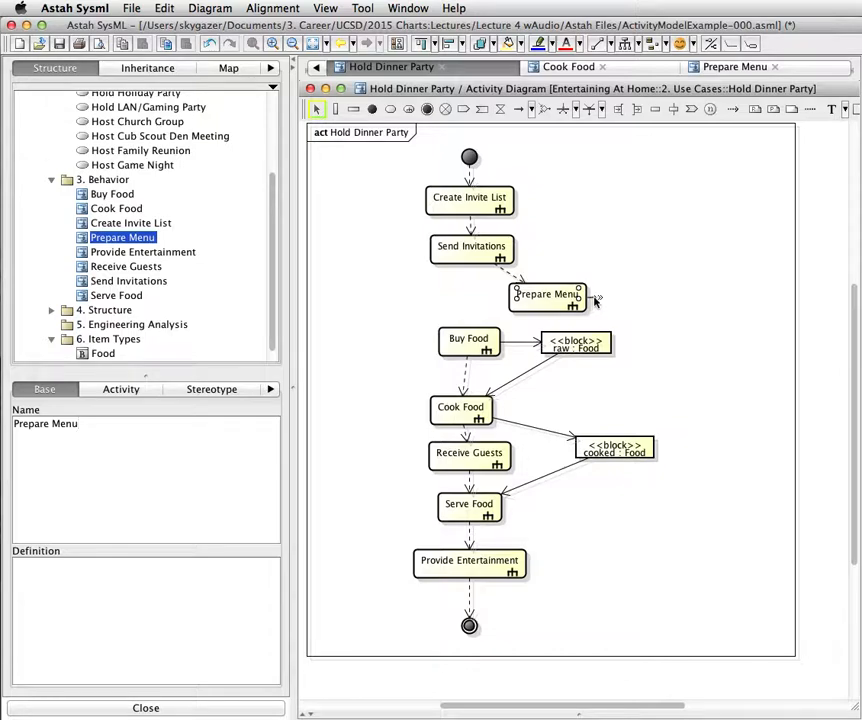
left_click(596, 300)
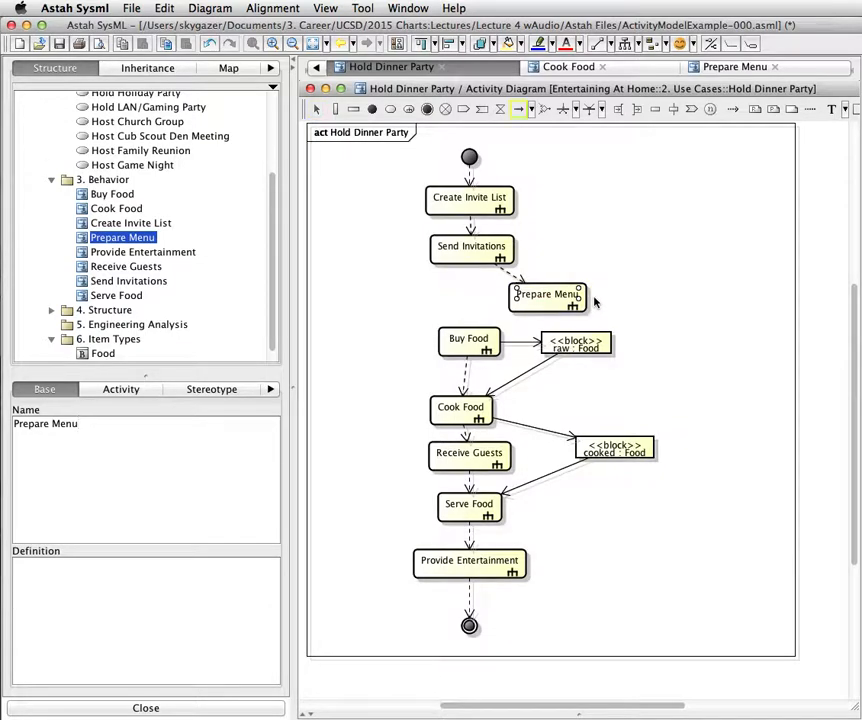
key("Escape")
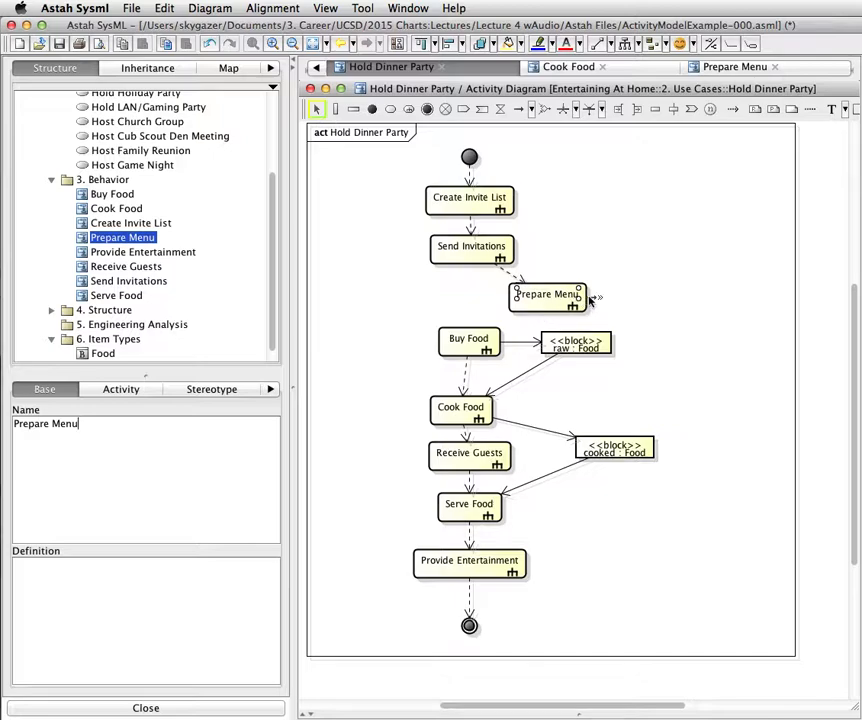
mouse_move(600, 300)
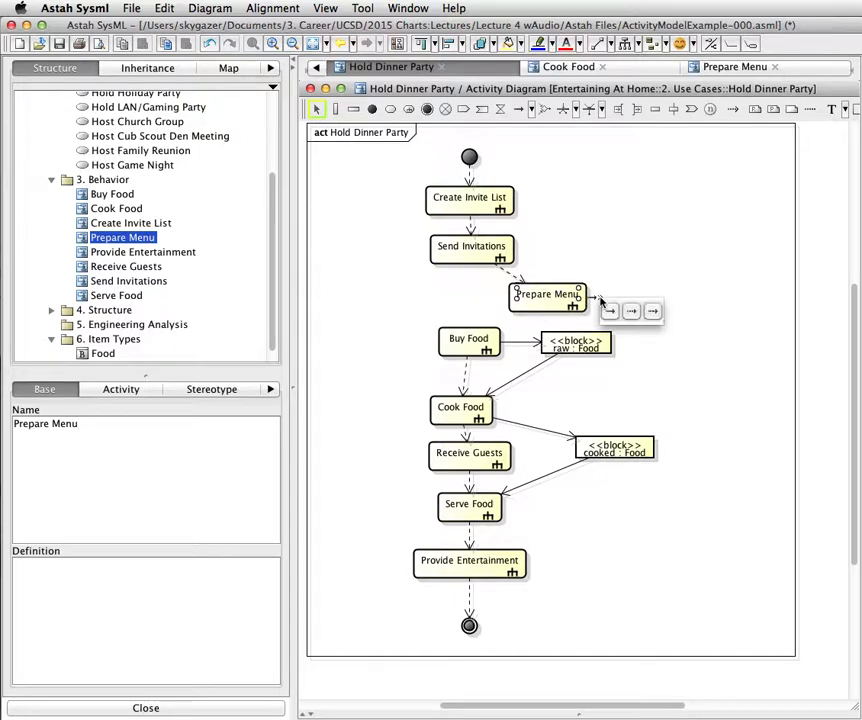
mouse_move(632, 314)
left_mouse_down()
mouse_move(402, 352)
mouse_move(465, 343)
left_mouse_up()
left_click_drag(546, 302, 475, 301)
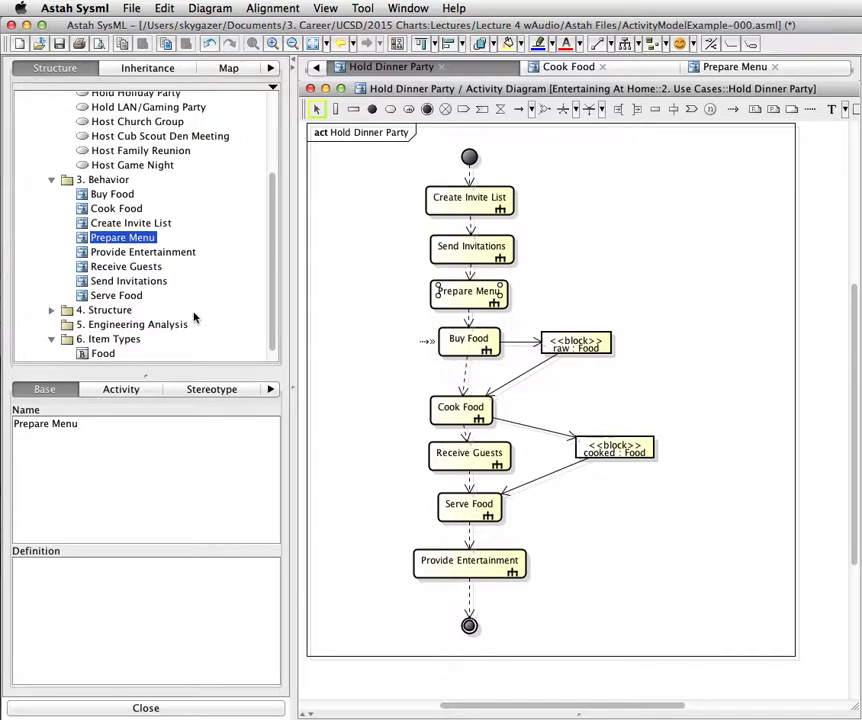
- Add a block named List to the 6. Item Types package
left_click(112, 339)
right_click(119, 343)
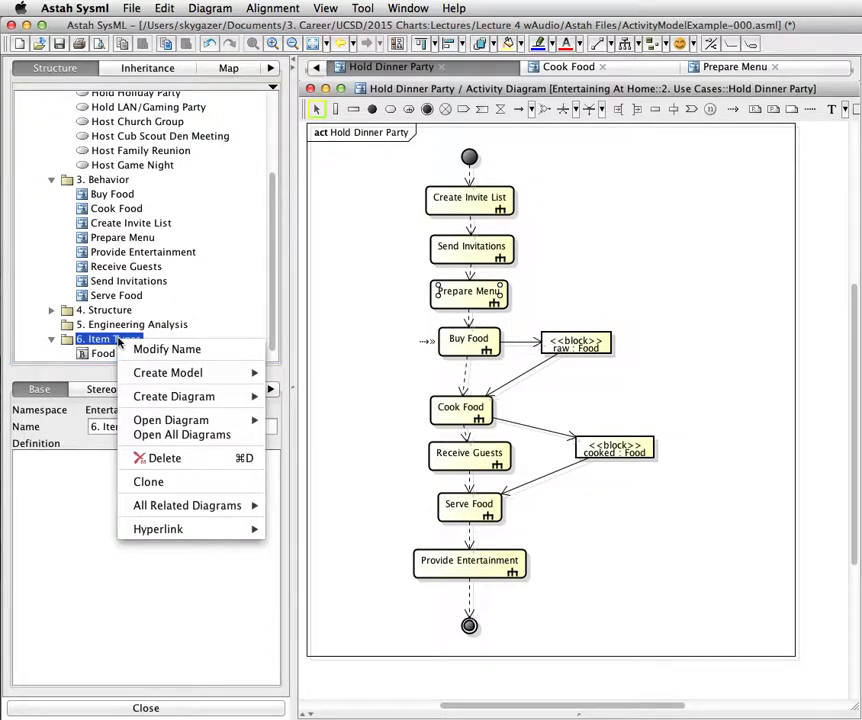
mouse_move(174, 374)
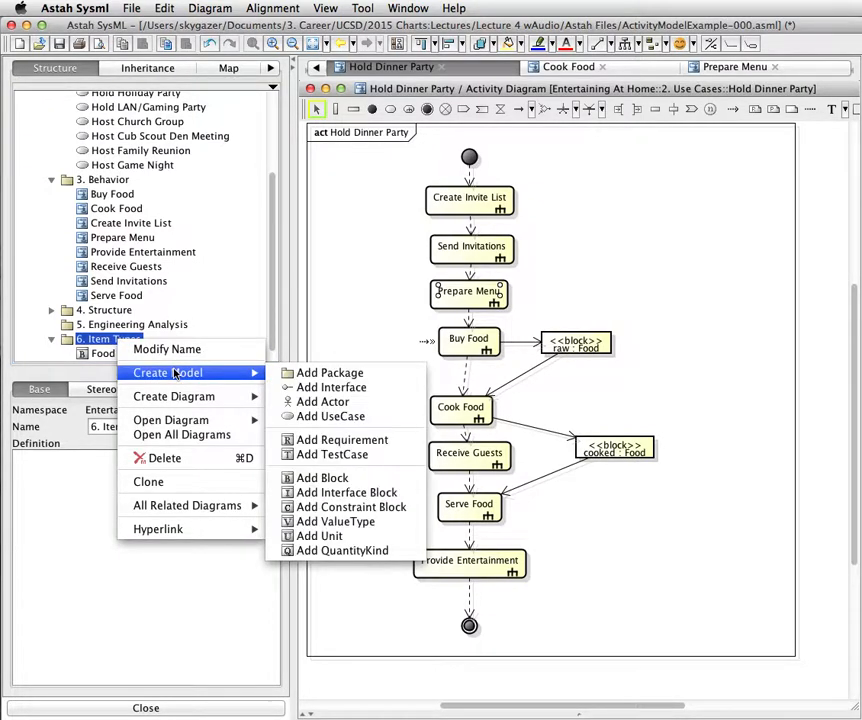
left_click(349, 479)
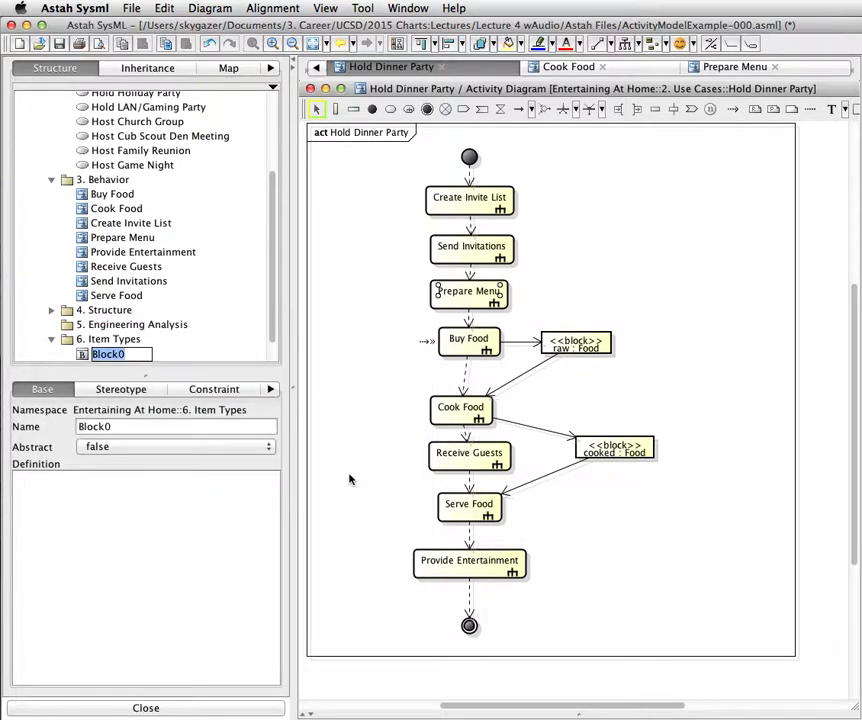
type("List")
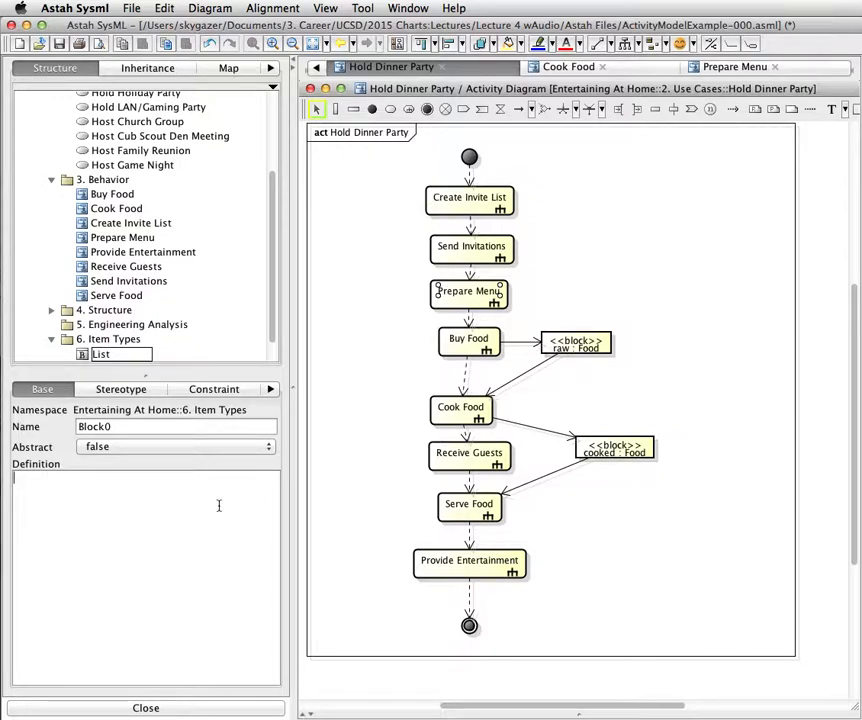
left_click(137, 345)
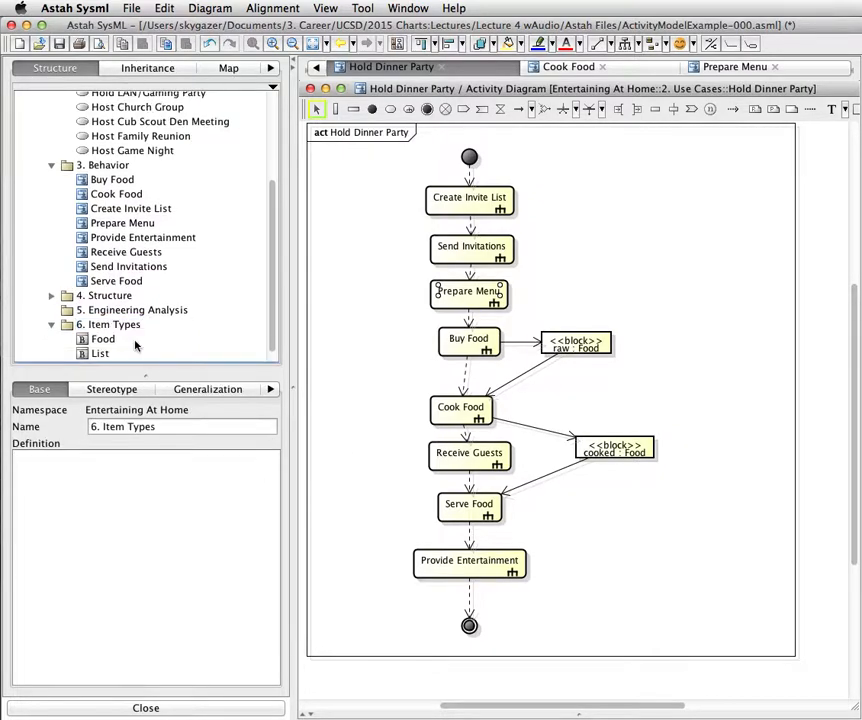
- Place an object node based on the List block beside the Prepare Menu activity
left_click(82, 355)
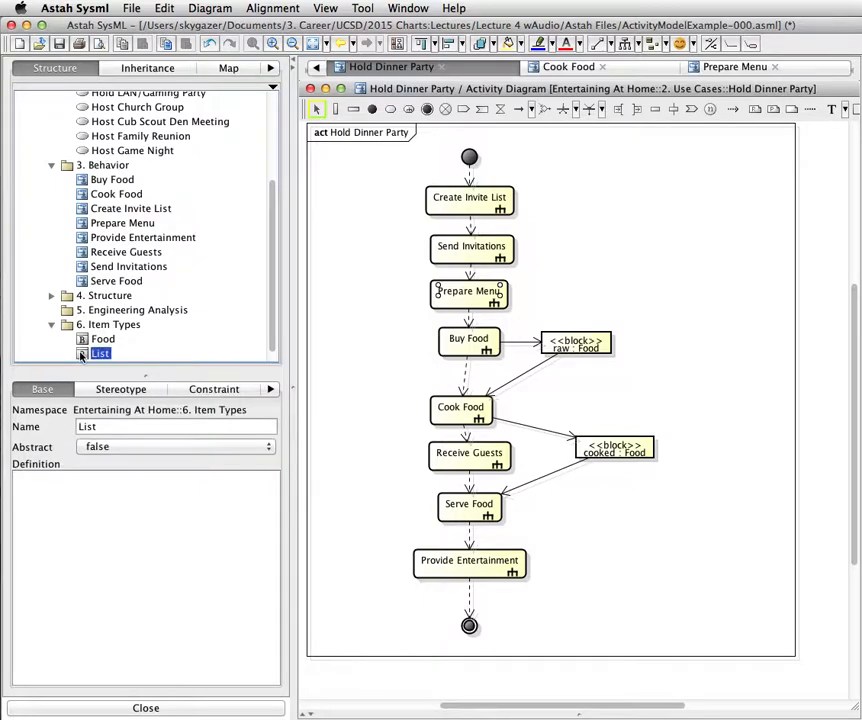
left_click_drag(82, 355, 587, 273)
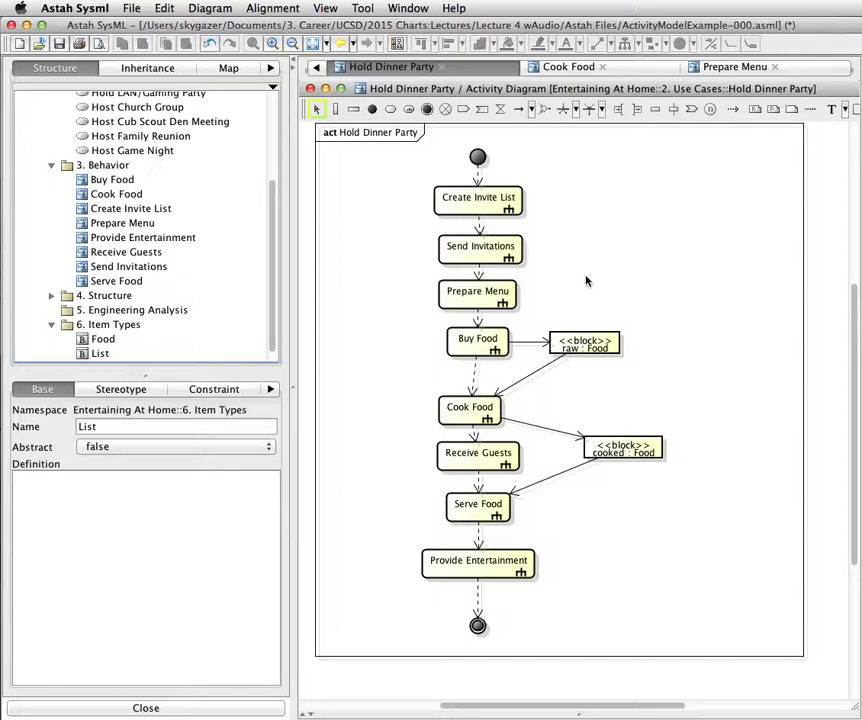
left_click(378, 366)
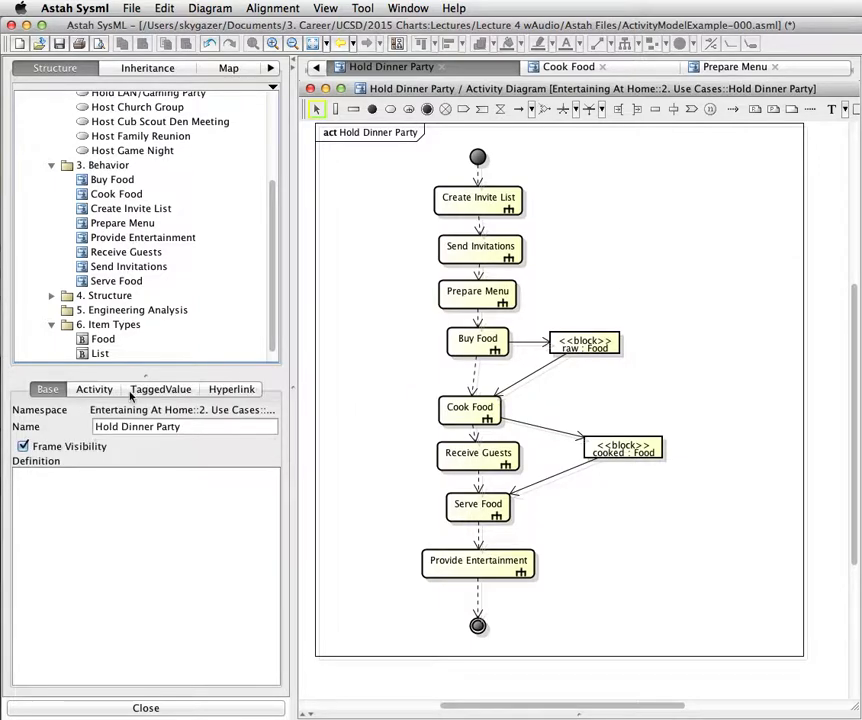
left_click_drag(83, 356, 577, 289)
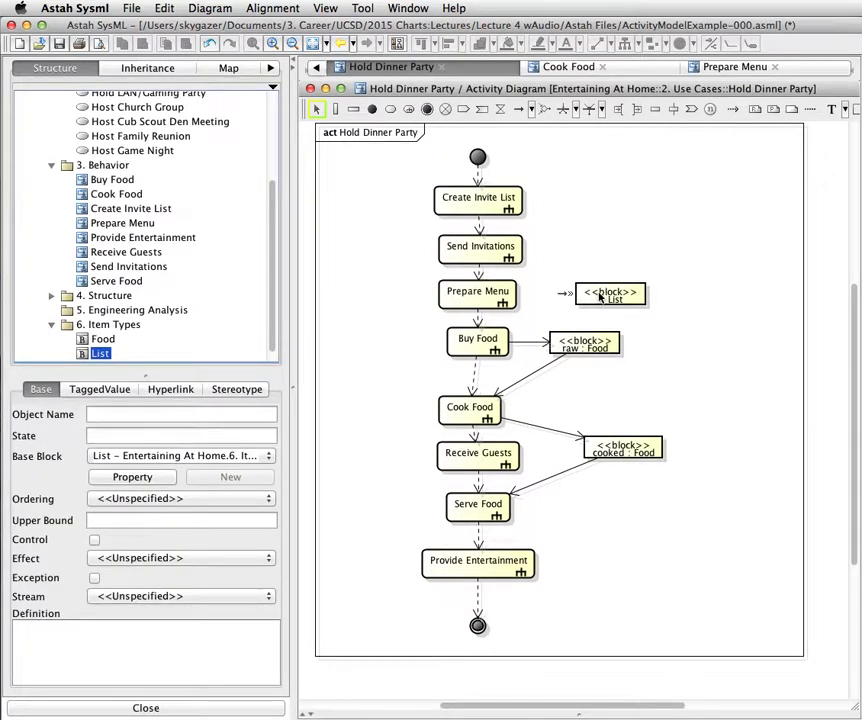
- Set the object name of the List node beside Prepare Menu to shopping
left_click(599, 295)
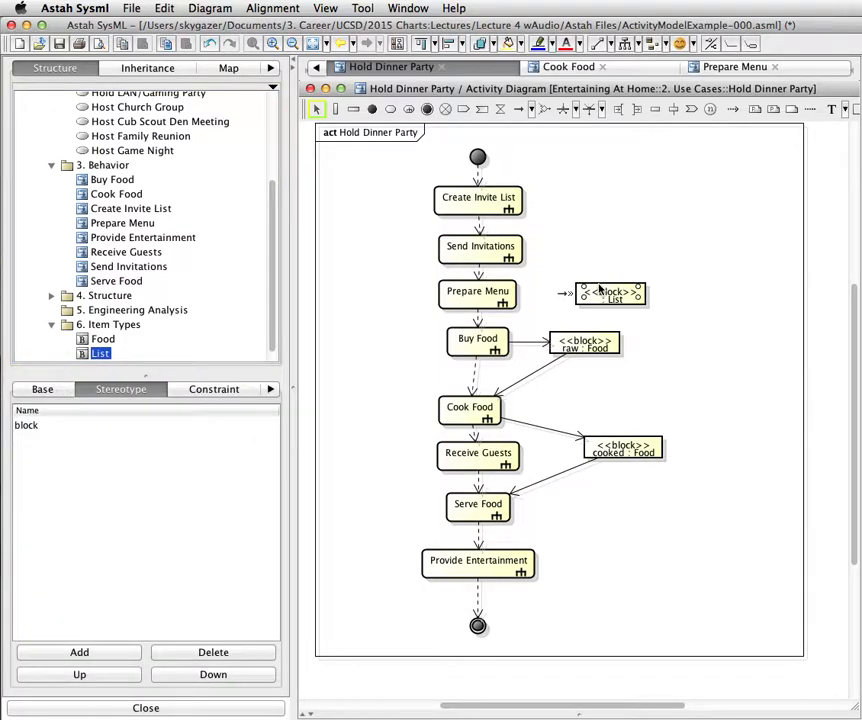
left_click(603, 302)
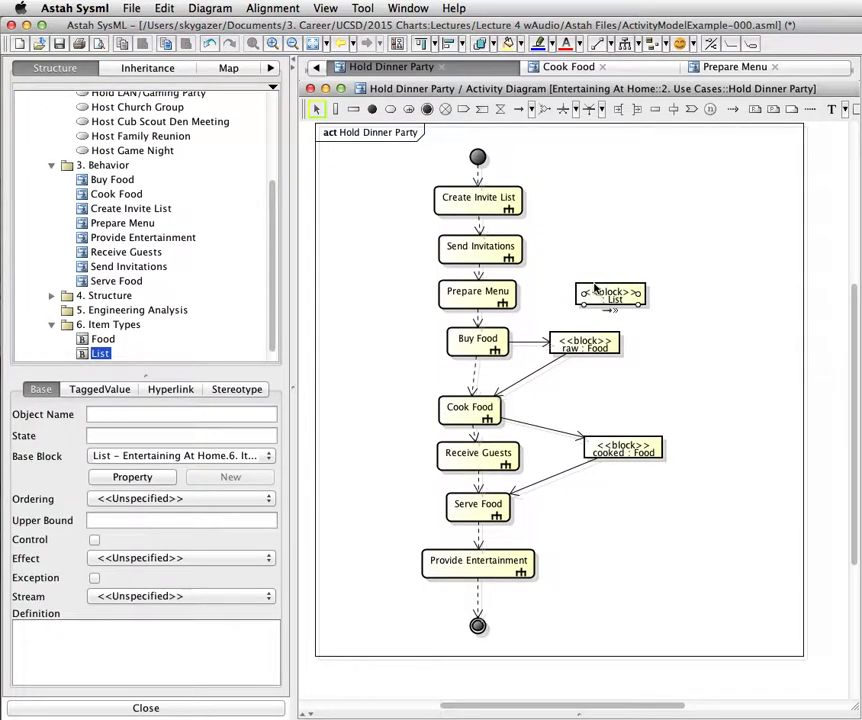
left_click(173, 413)
type("shopping")
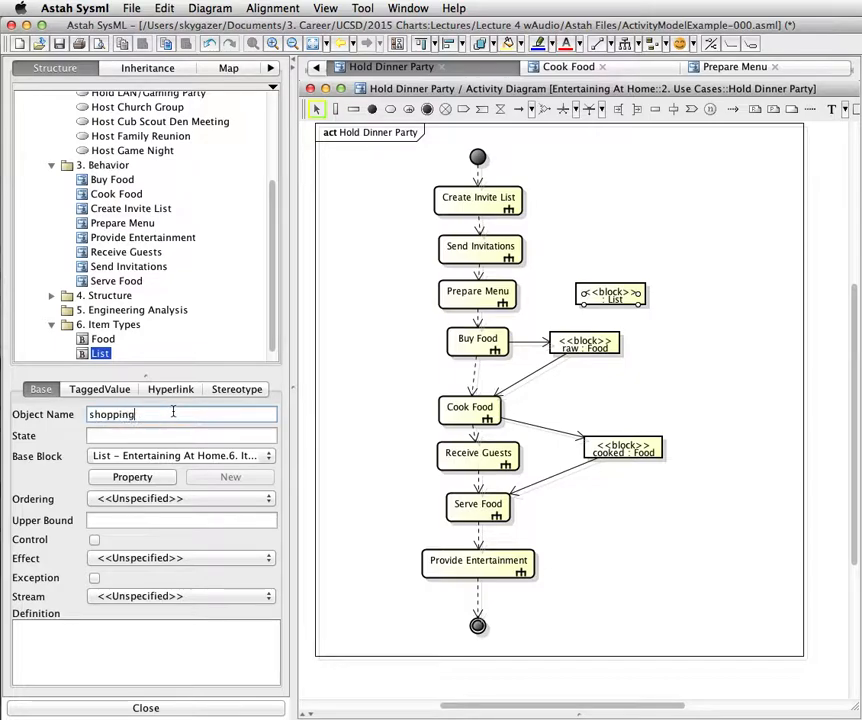
left_click(567, 215)
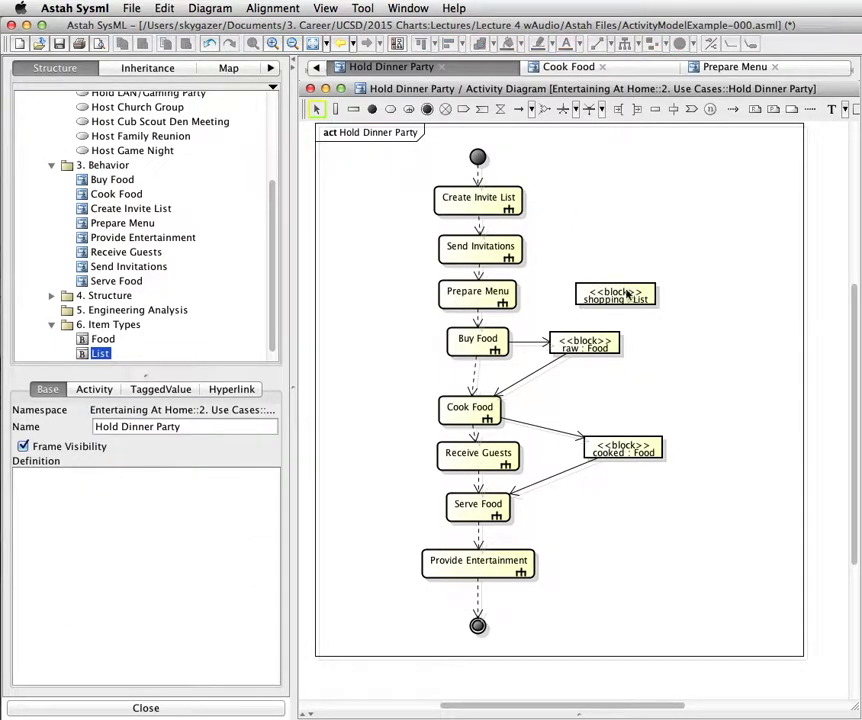
- Reposition the shopping List node and connect object flows from Prepare Menu to it and from it to Buy Food
left_click_drag(600, 283, 638, 311)
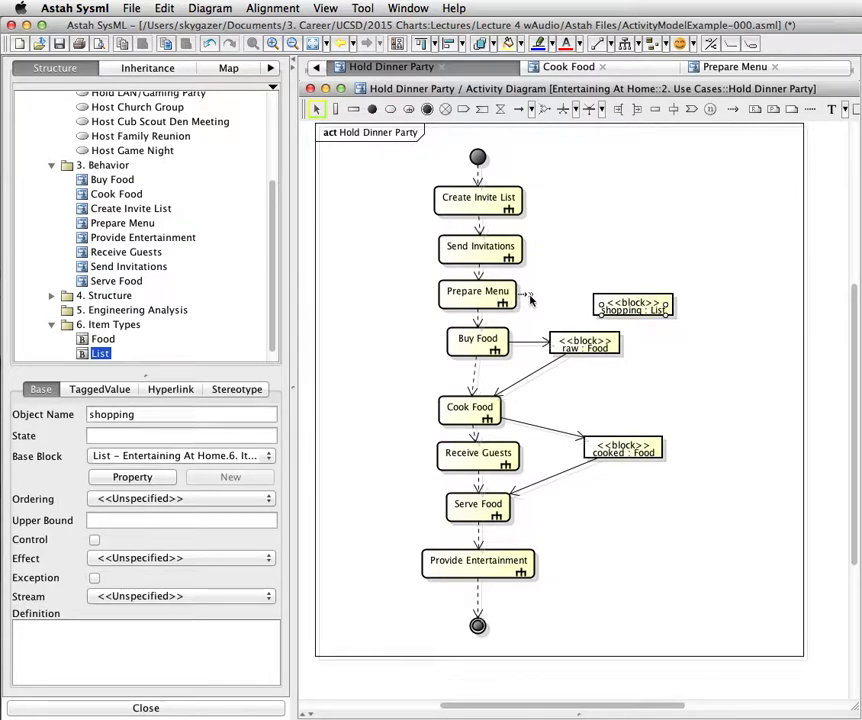
mouse_move(530, 297)
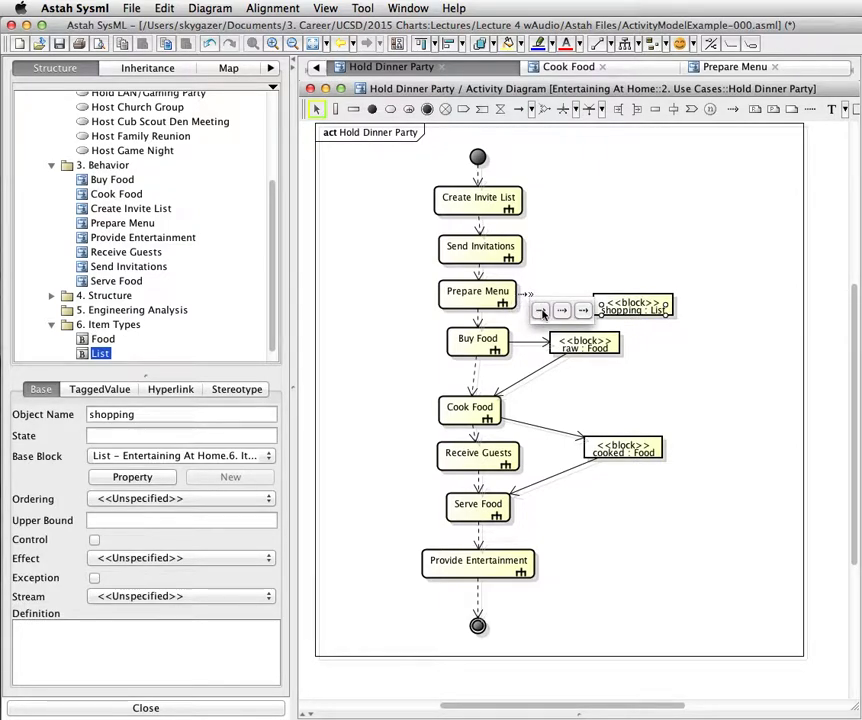
left_click_drag(543, 313, 625, 305)
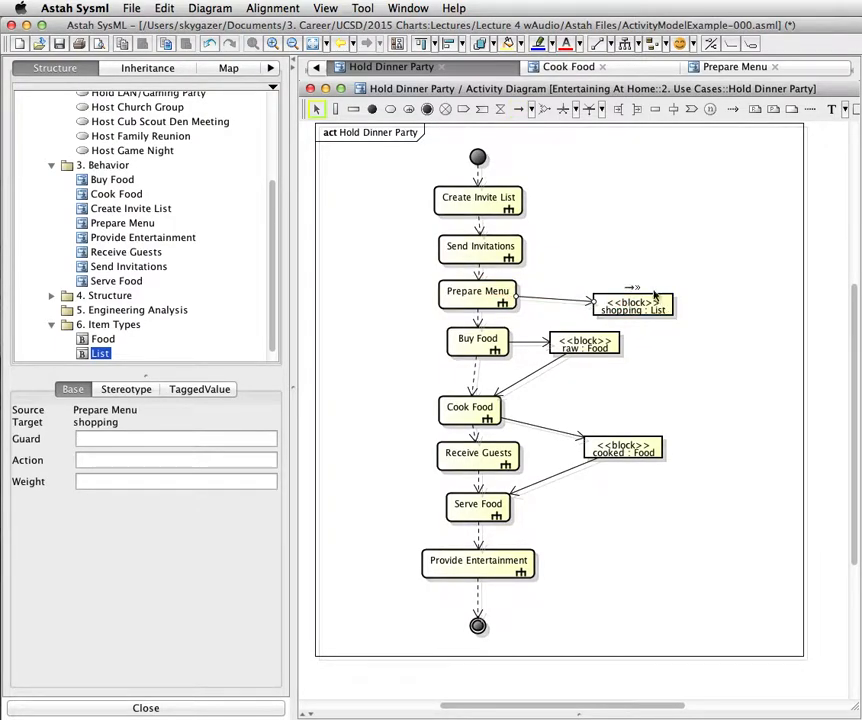
left_click_drag(630, 300, 494, 340)
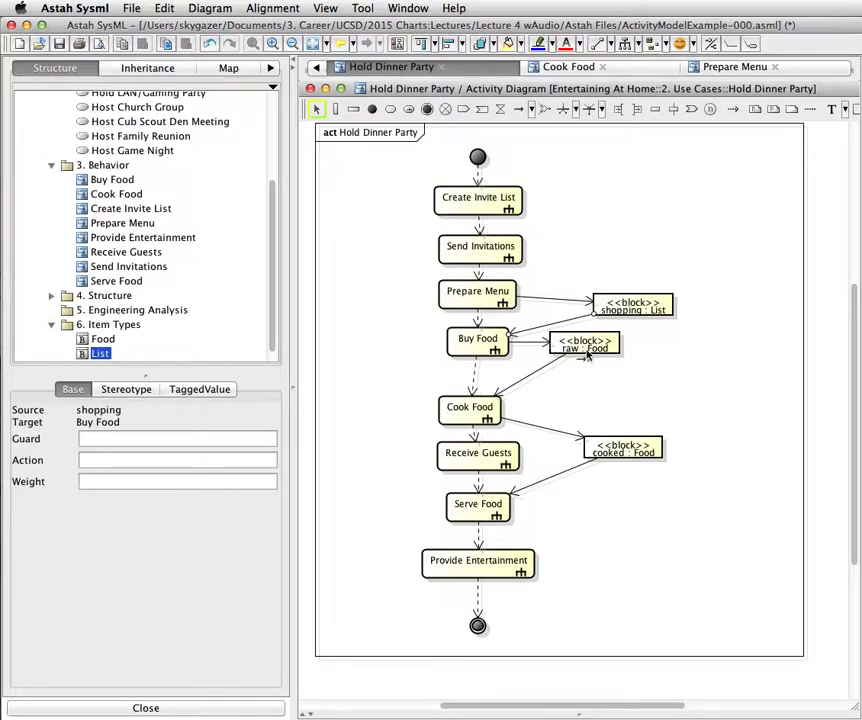
- Move the raw Food node down between Buy Food and Cook Food, clear of the shopping List flow
left_click_drag(587, 355, 588, 381)
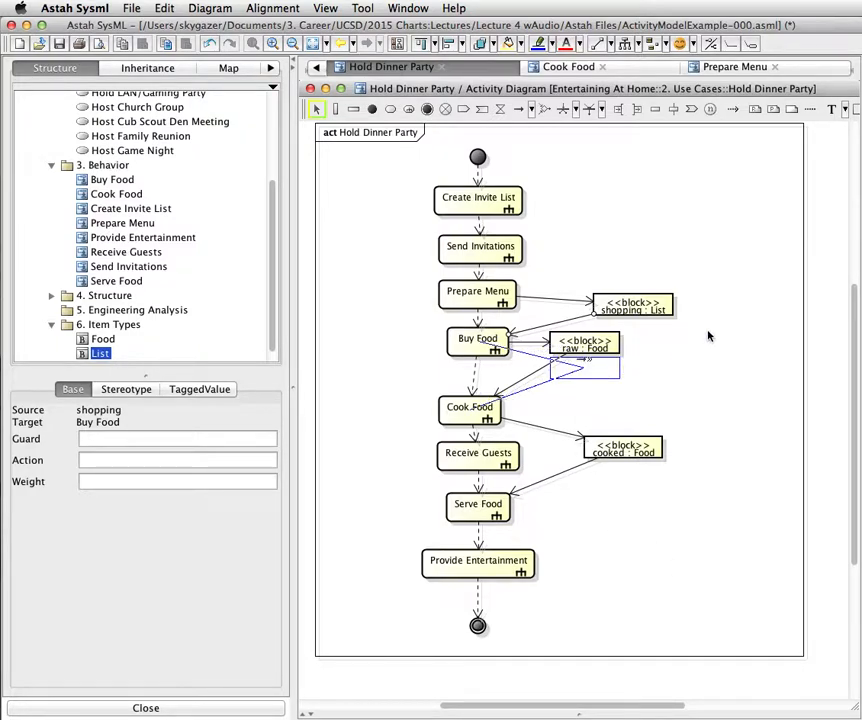
left_click(706, 336)
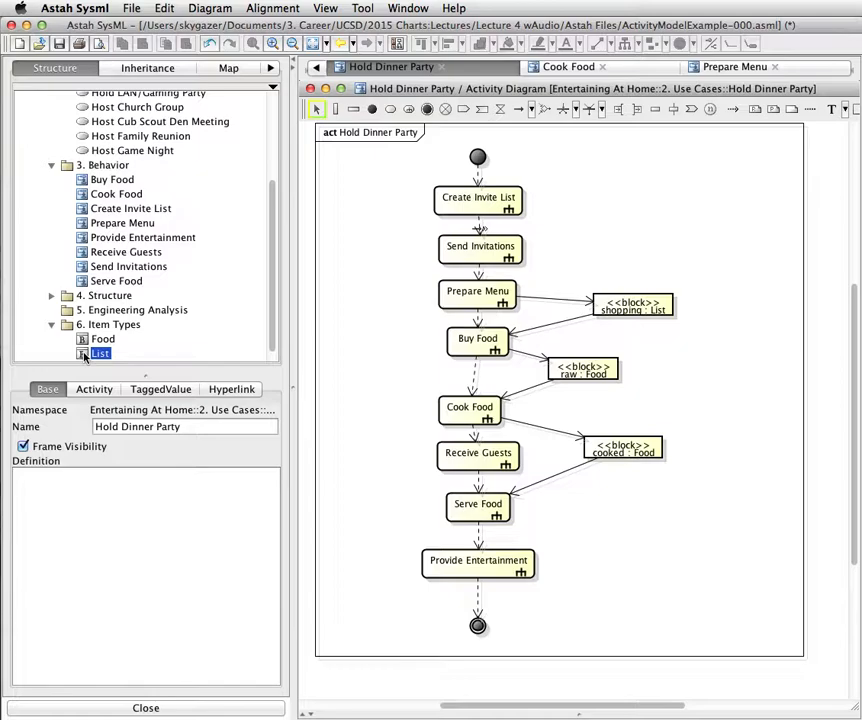
- Place another List object node beside Create Invite List and Send Invitations and name it invitation
left_click_drag(85, 357, 612, 230)
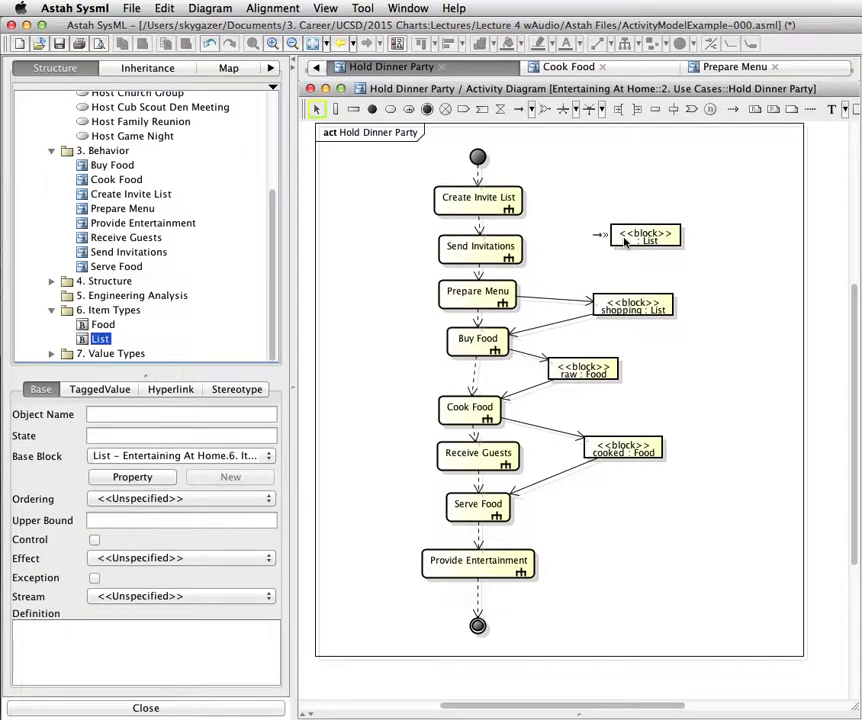
left_click(624, 241)
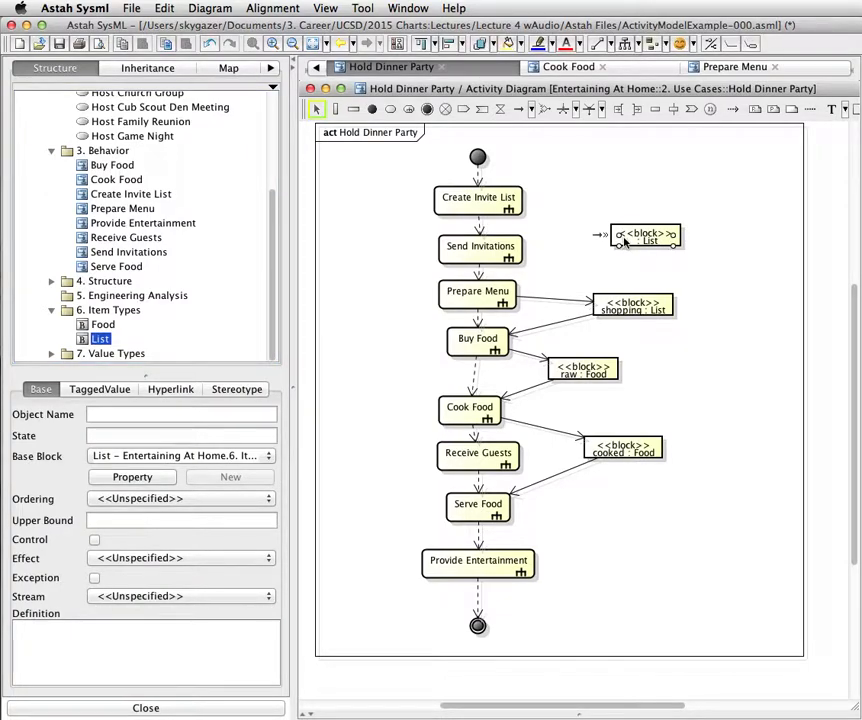
double_click(624, 241)
type("invitation")
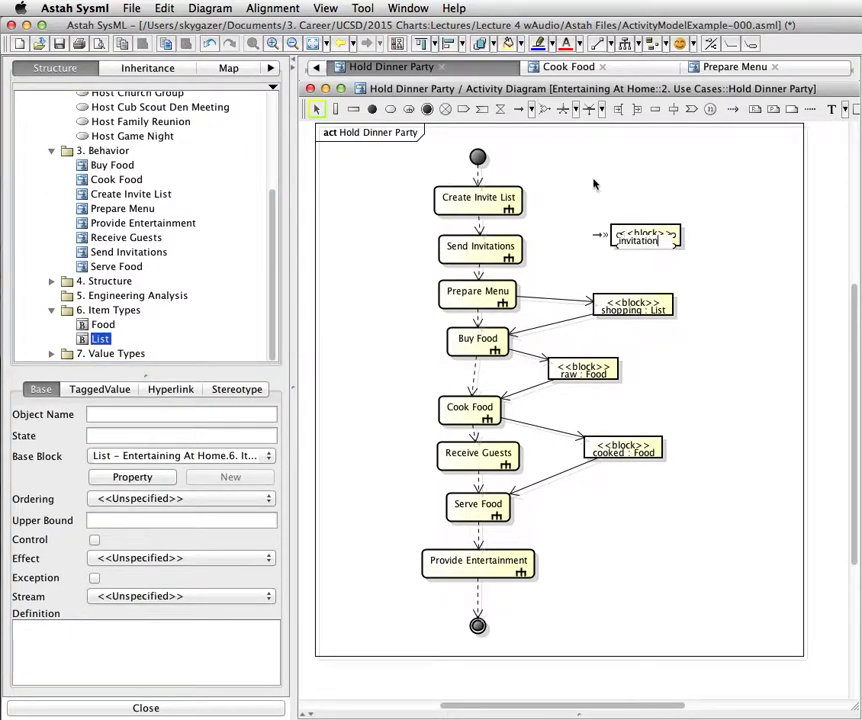
left_click(616, 194)
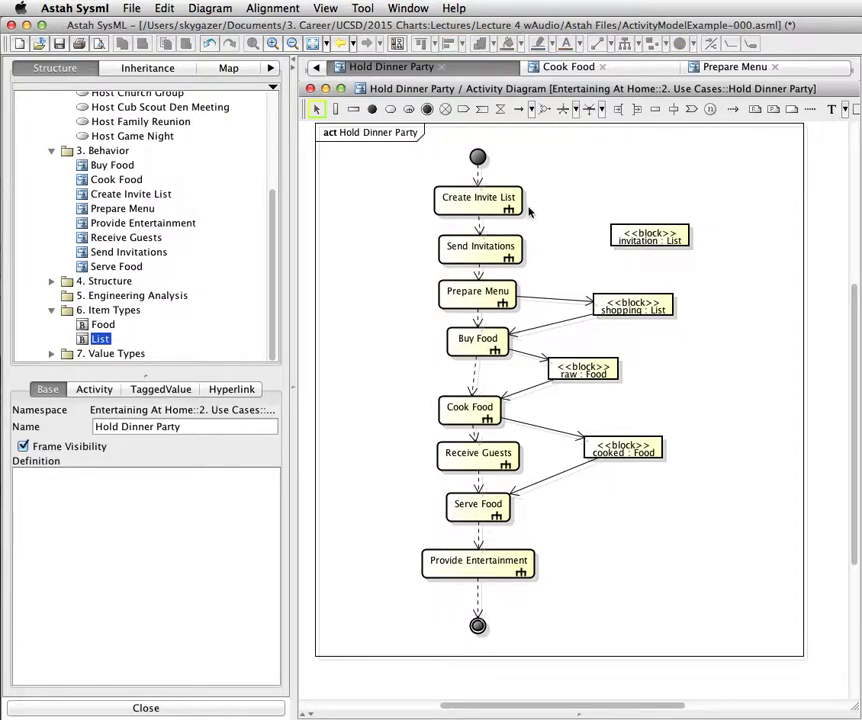
- Connect object flows from Create Invite List to the invitation List node and from that node to Send Invitations
mouse_move(513, 202)
left_click_drag(530, 203, 648, 237)
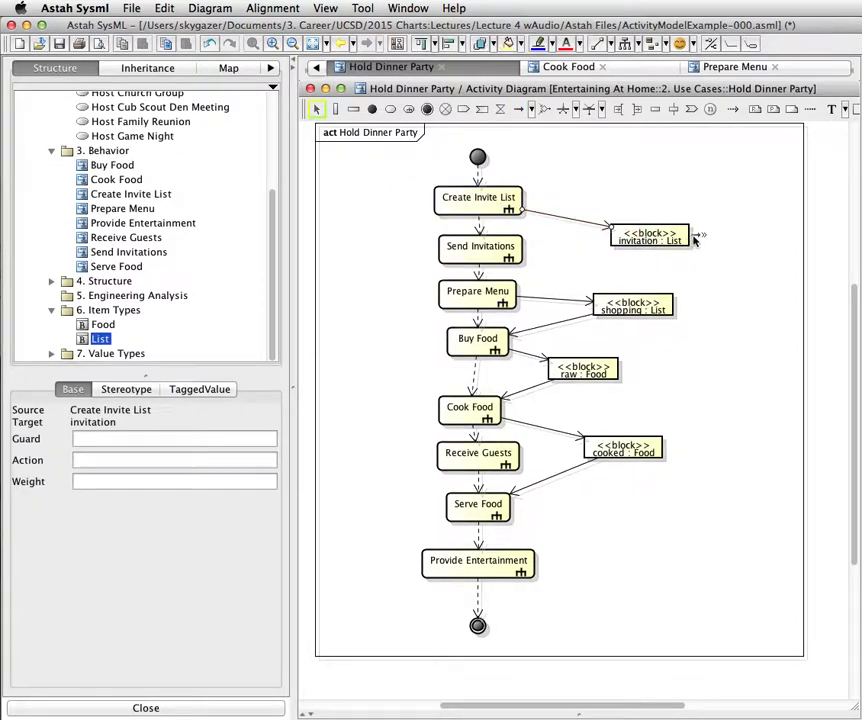
left_click_drag(697, 238, 510, 256)
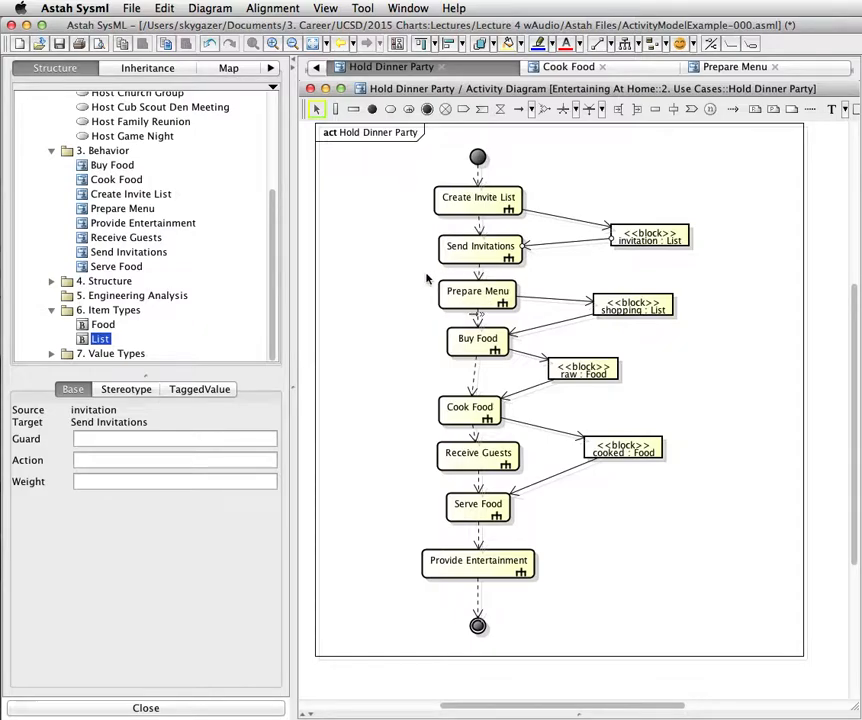
- Shift Prepare Menu and all activities, object nodes and the final node after it downward, leaving a gap beneath Send Invitations
left_click_drag(382, 280, 716, 641)
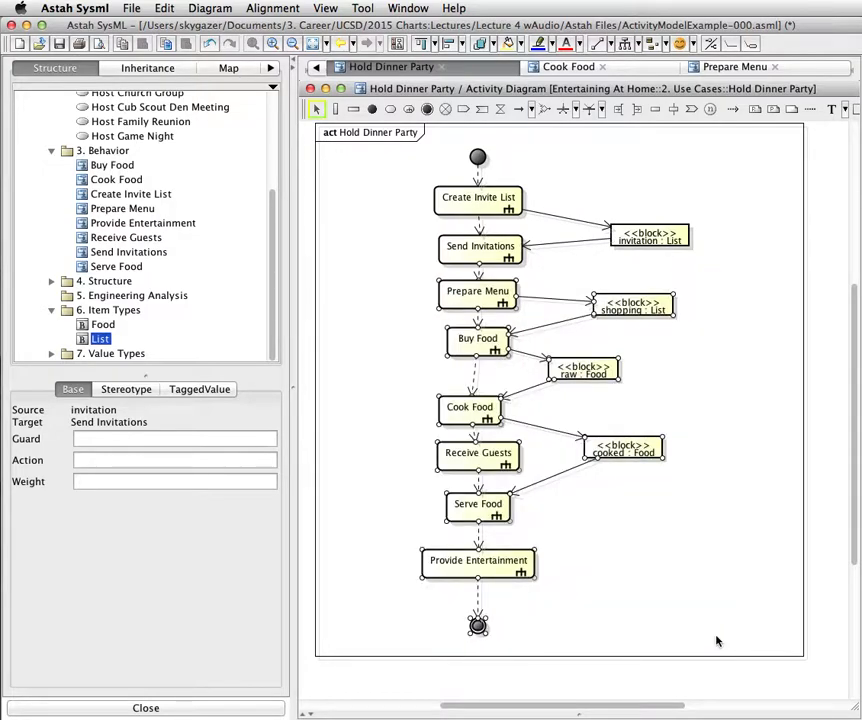
key("Down")
key("Down")
key("Down")
key("Down")
key("Down")
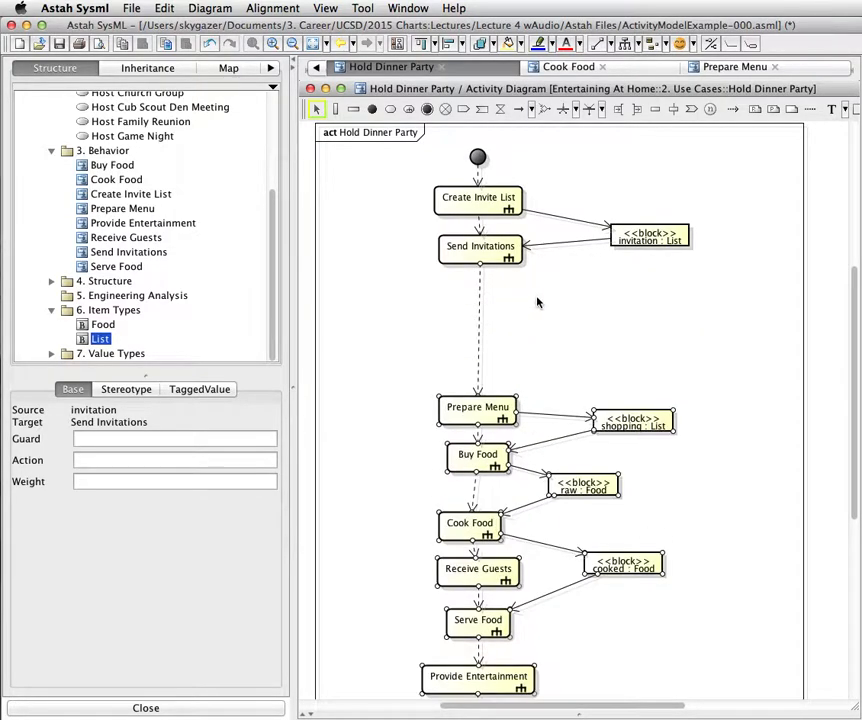
left_click(537, 302)
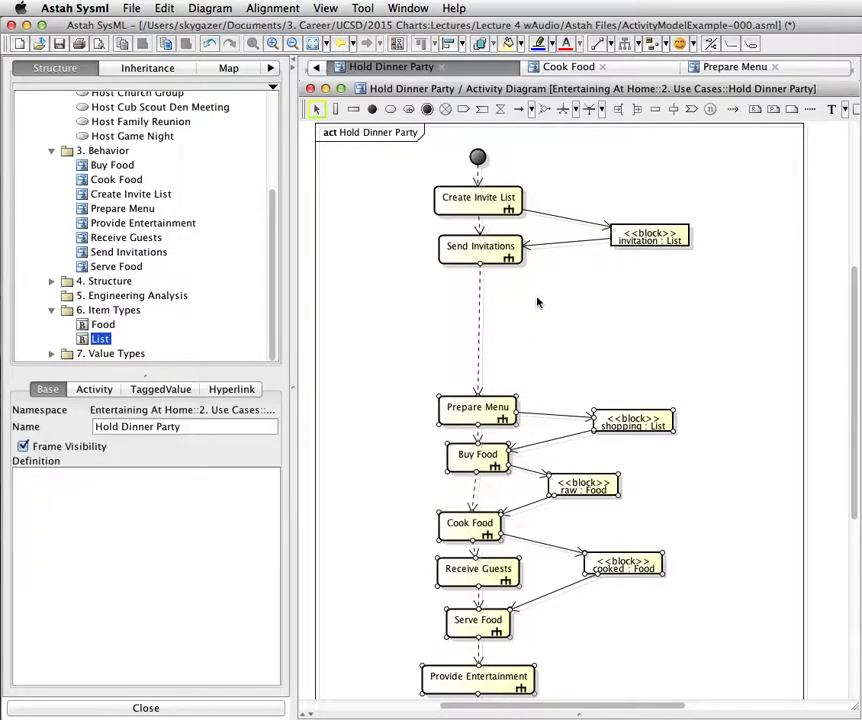
- Place a fork node in the gap below Send Invitations and redirect the Send Invitations control flow from Prepare Menu to it
left_click(563, 110)
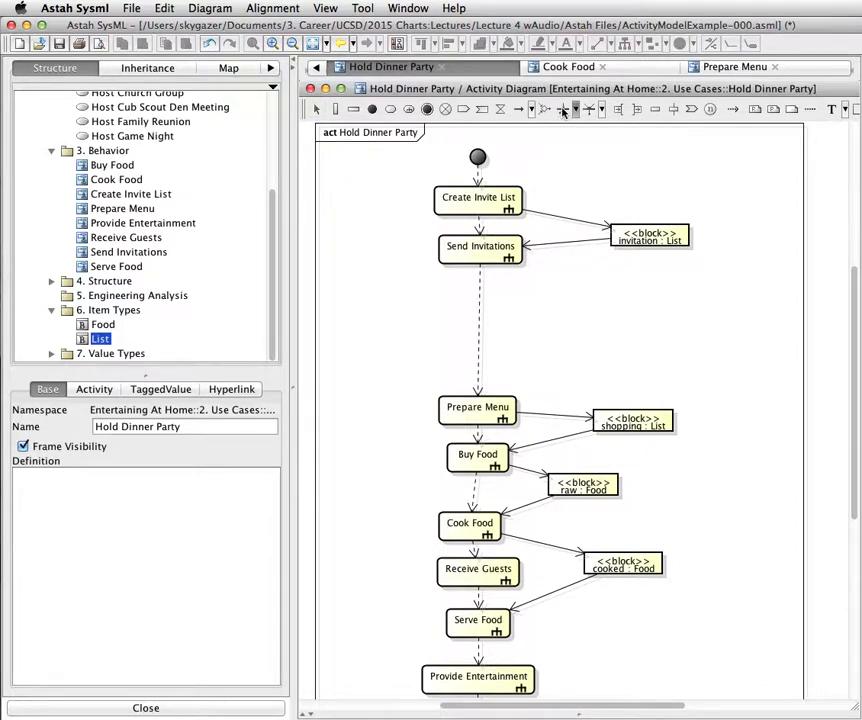
left_click(507, 311)
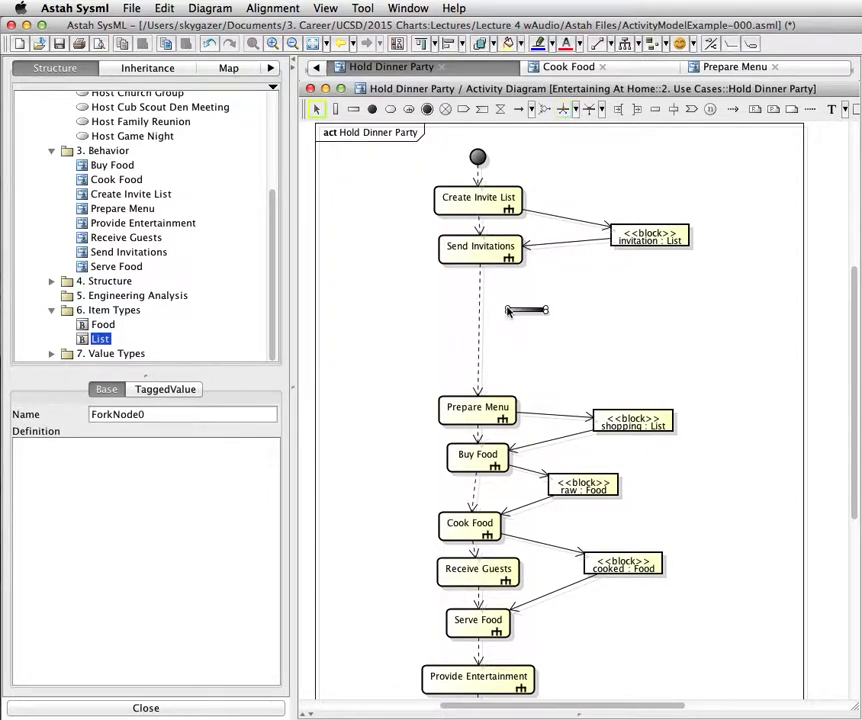
left_click(479, 377)
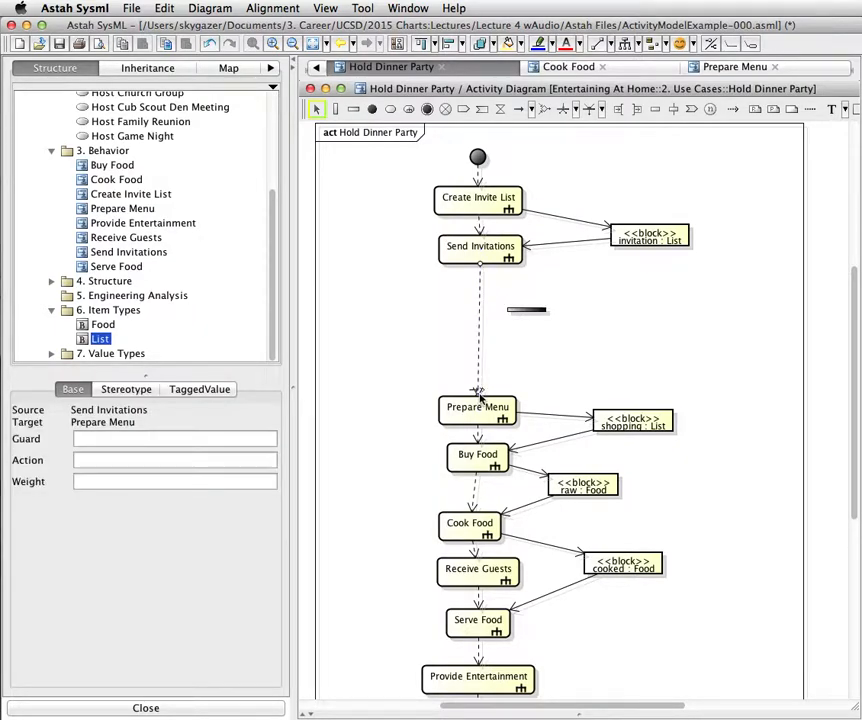
left_click_drag(478, 396, 527, 310)
left_click(538, 310)
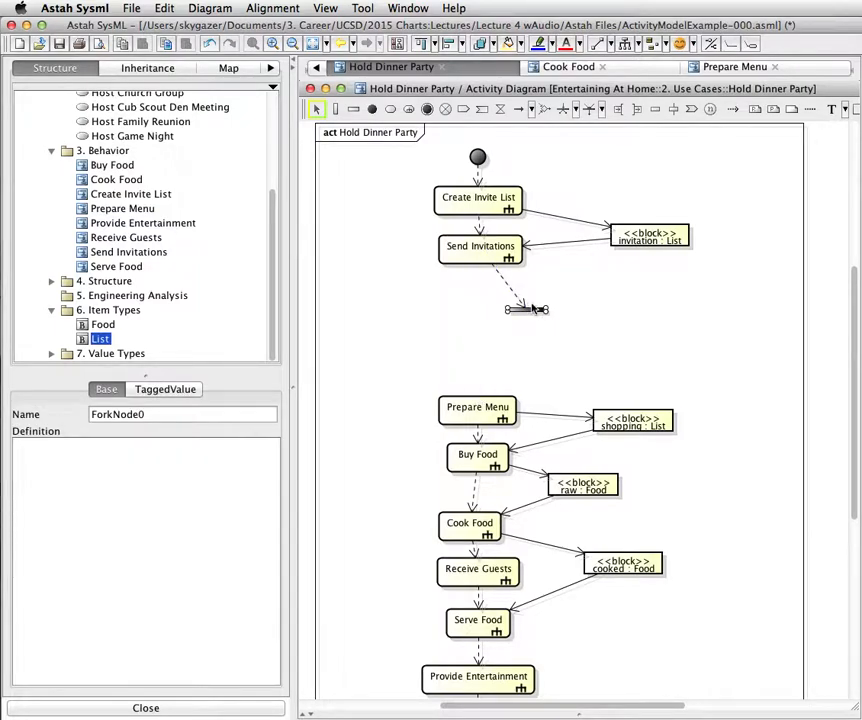
left_click(488, 312)
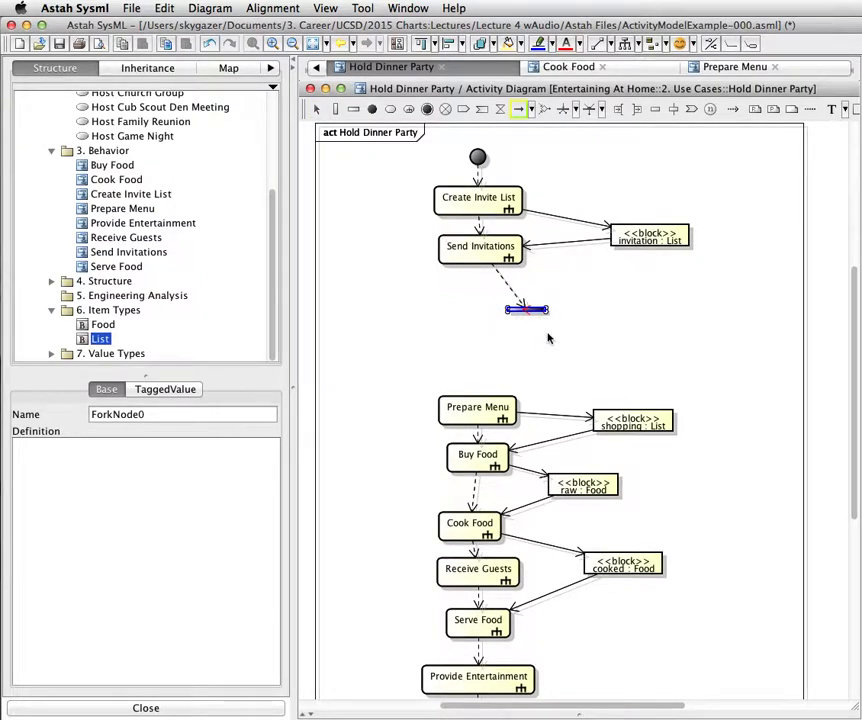
left_click(548, 335)
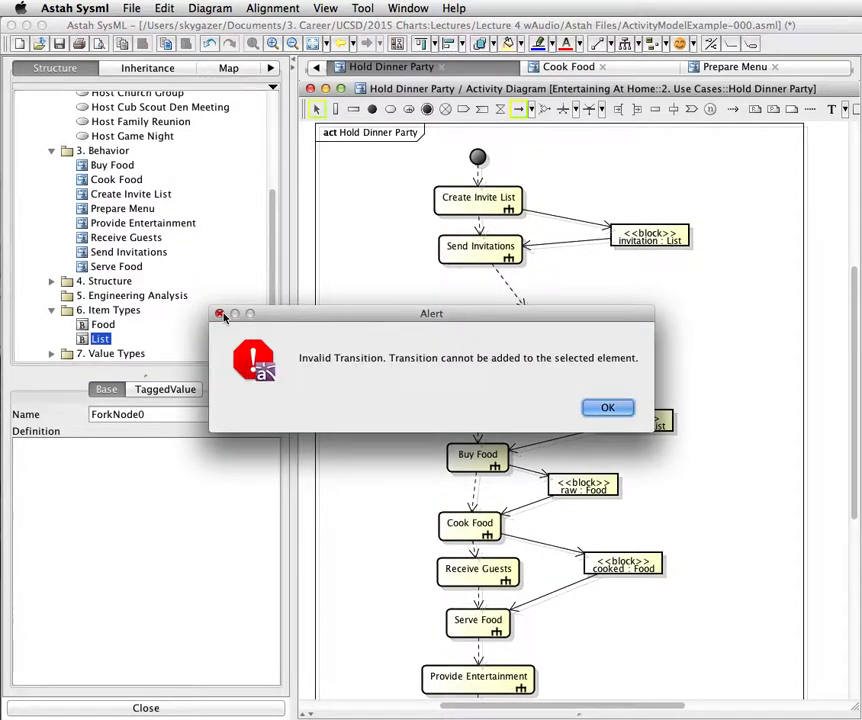
left_click(612, 409)
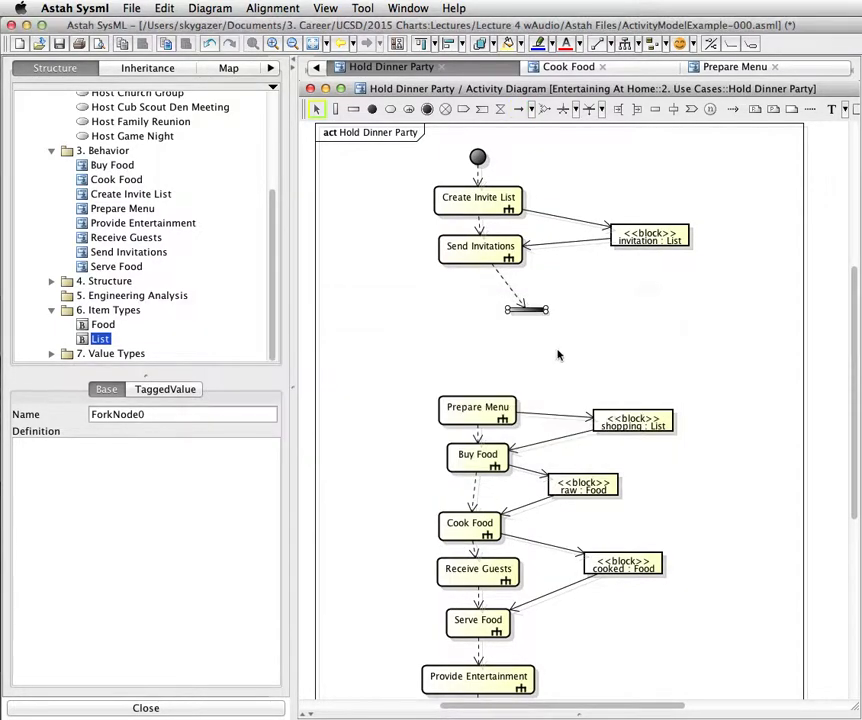
- Center the fork node beneath Send Invitations and spread Prepare Menu and Buy Food to opposite sides of the shopping List node
left_click_drag(535, 313, 478, 310)
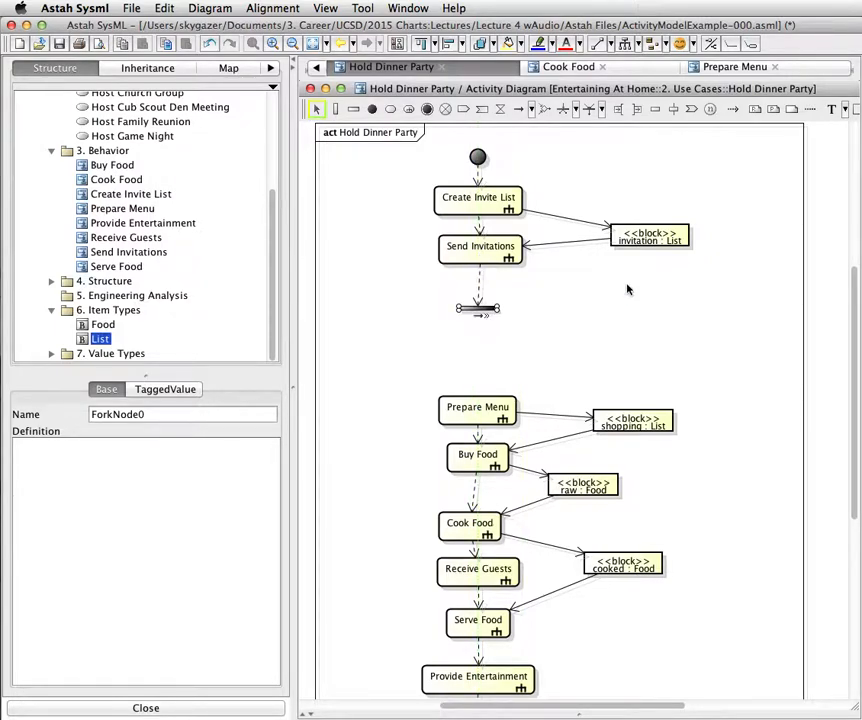
left_click(618, 348)
left_click_drag(479, 417, 509, 382)
left_click_drag(492, 456, 614, 415)
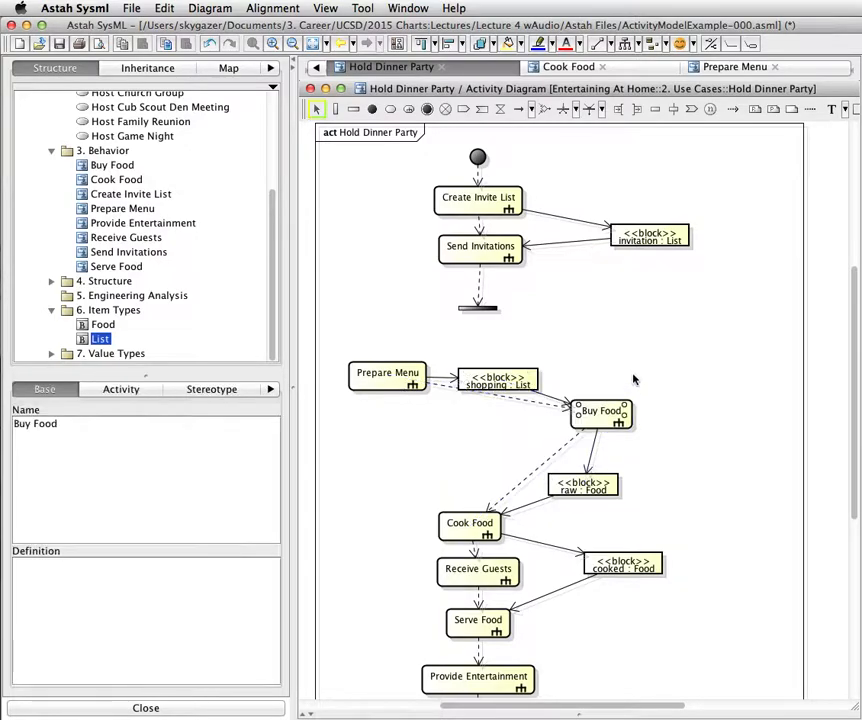
left_click(537, 404)
left_click(490, 430)
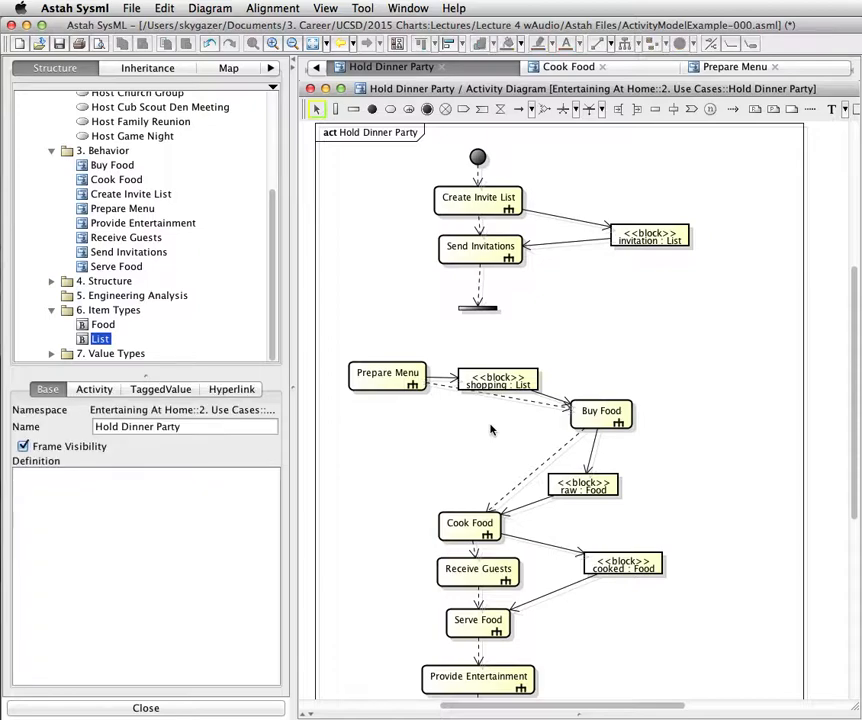
- Place a join node between the shopping List node and Cook Food and redirect Prepare Menu's outgoing control flow to it
left_click(589, 110)
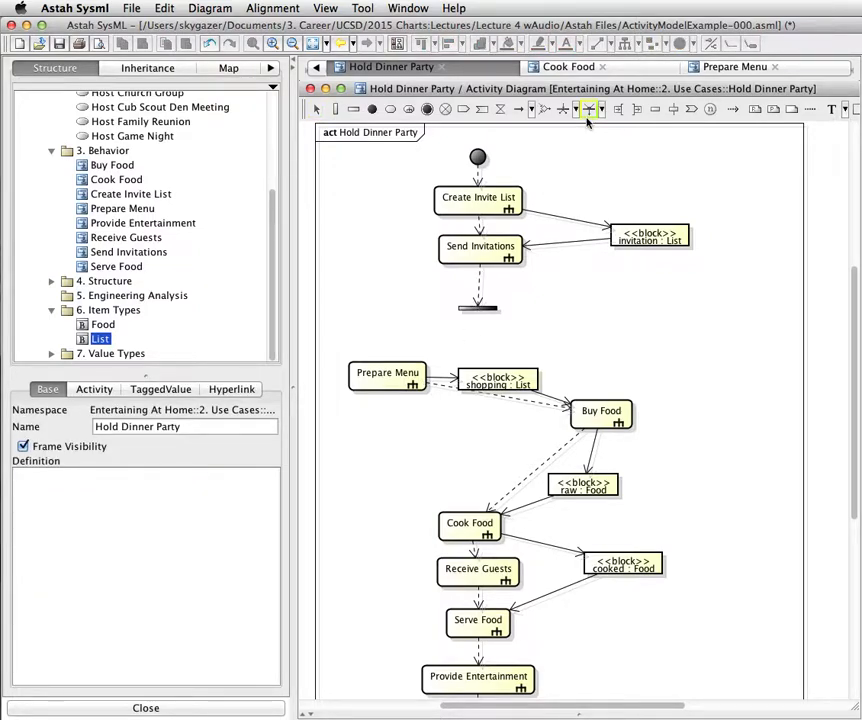
left_click(480, 455)
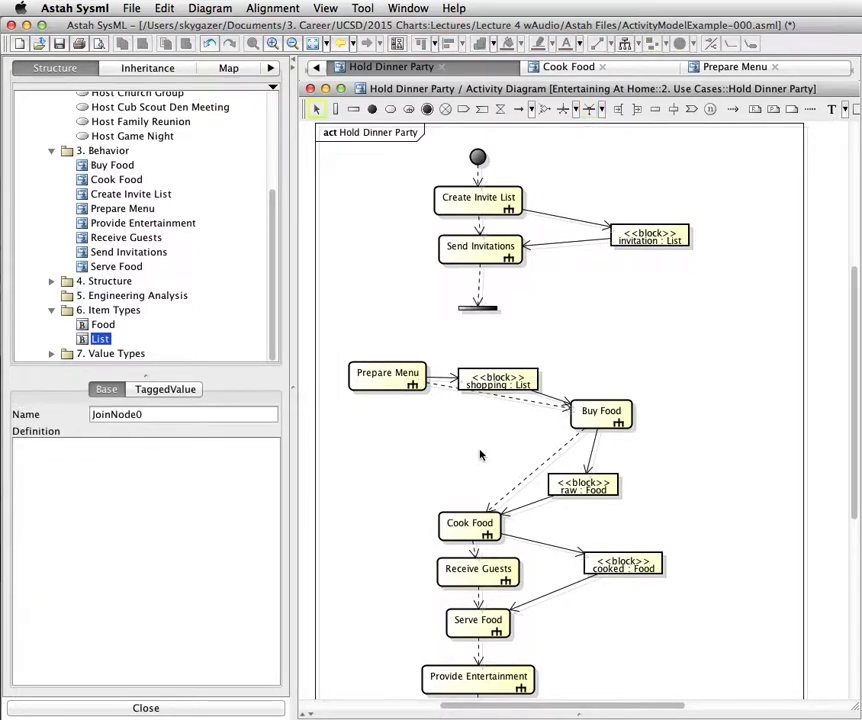
left_click(510, 402)
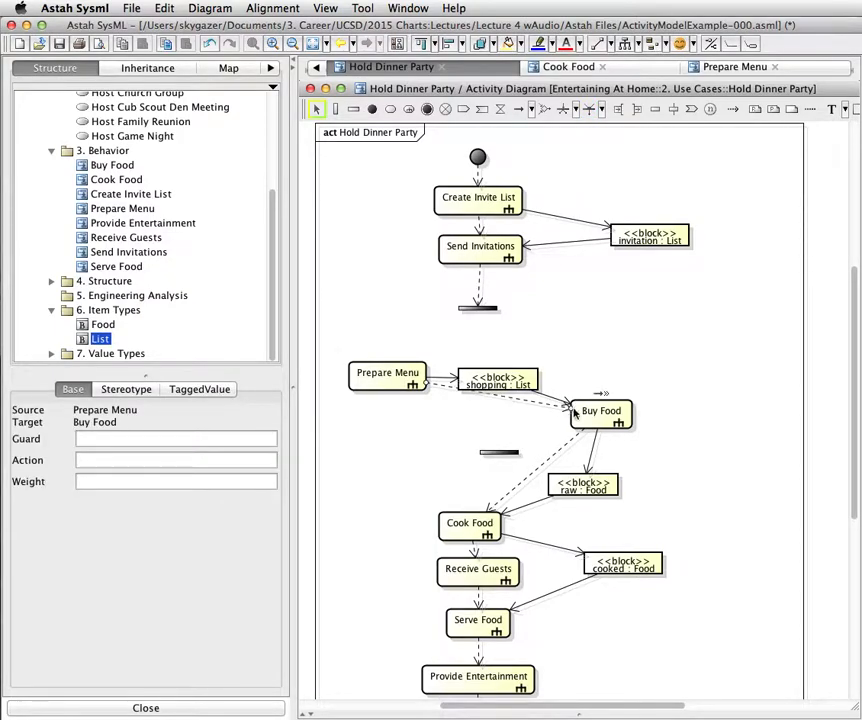
left_click_drag(571, 412, 495, 458)
left_click(495, 456)
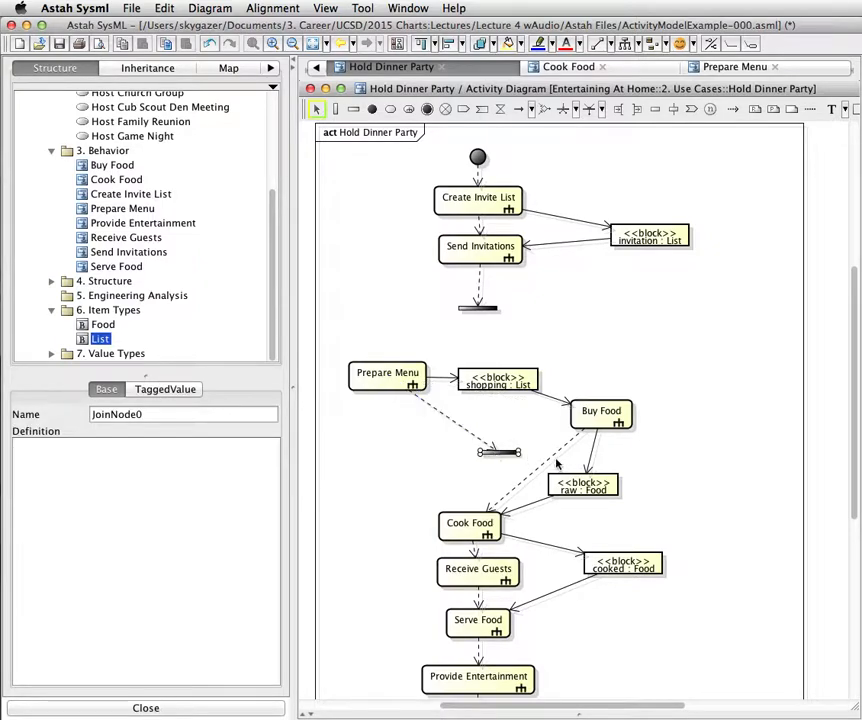
- Redirect Buy Food's outgoing control flow from Cook Food to the join node and raise Buy Food level with the shopping List node
left_click(553, 463)
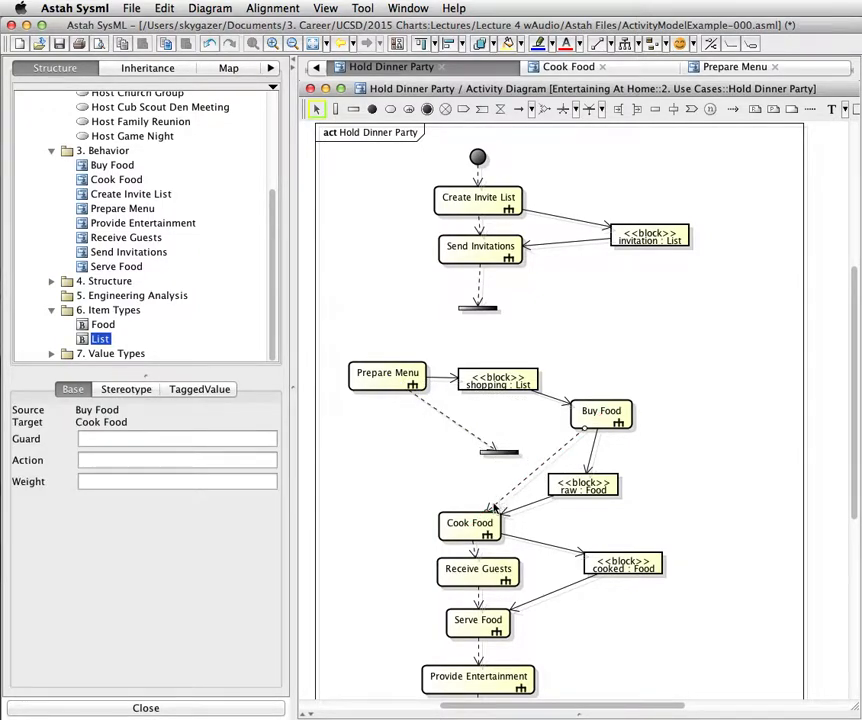
left_click_drag(488, 512, 512, 453)
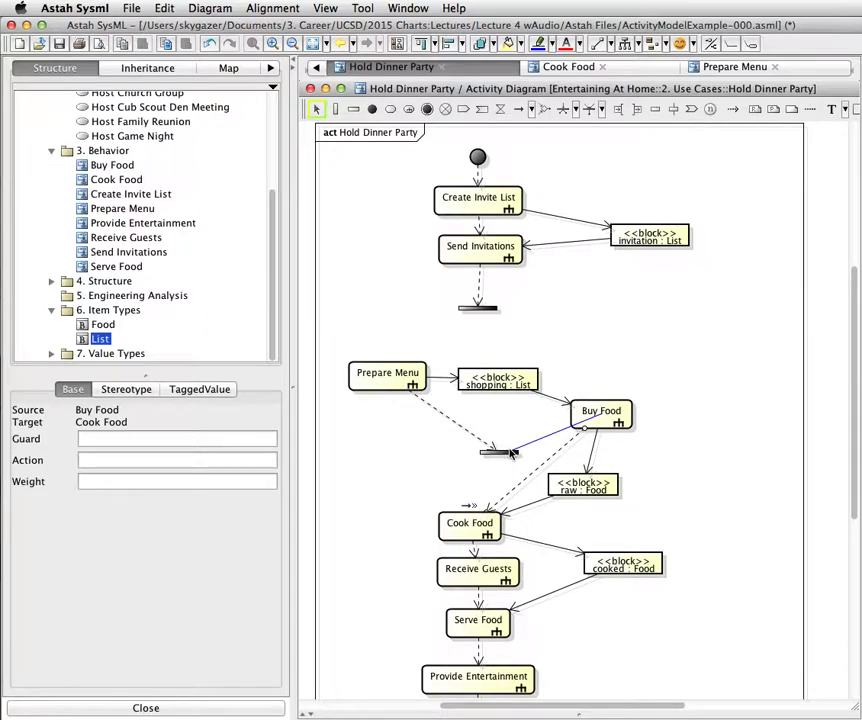
left_click_drag(609, 412, 606, 382)
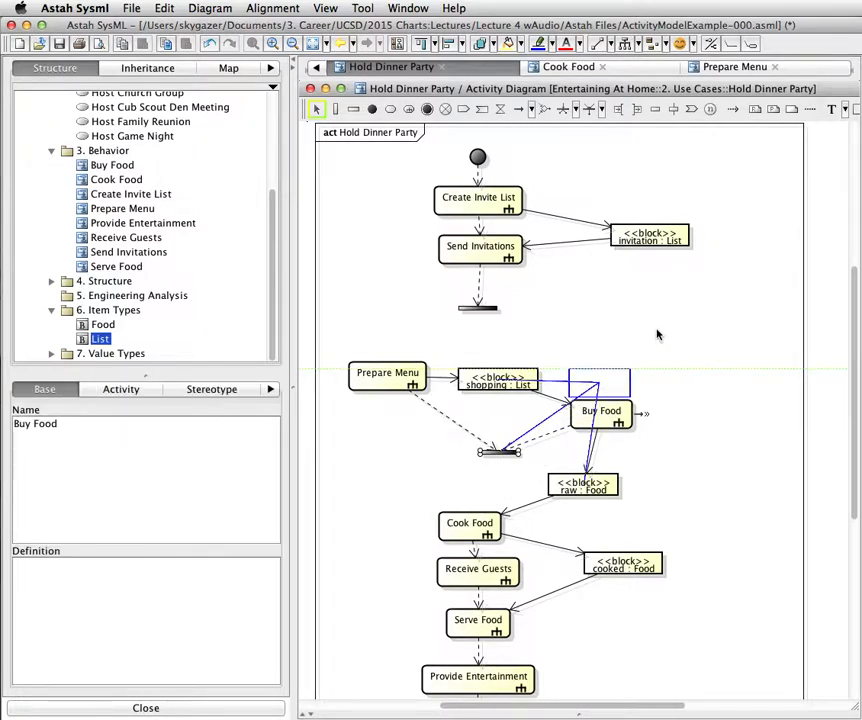
left_click(537, 213)
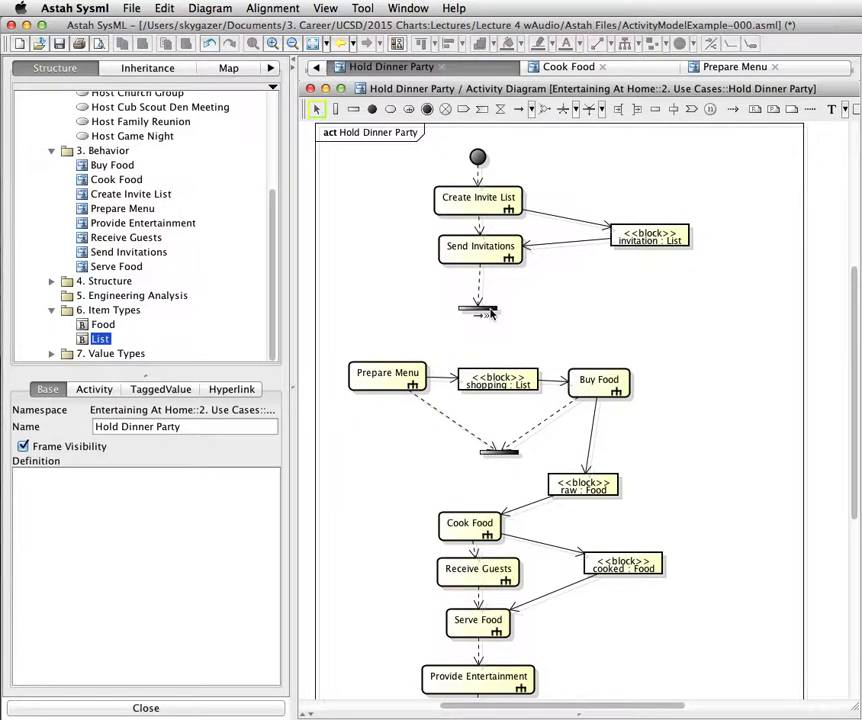
- Draw control flows from the fork node to Prepare Menu and to Buy Food
mouse_move(485, 316)
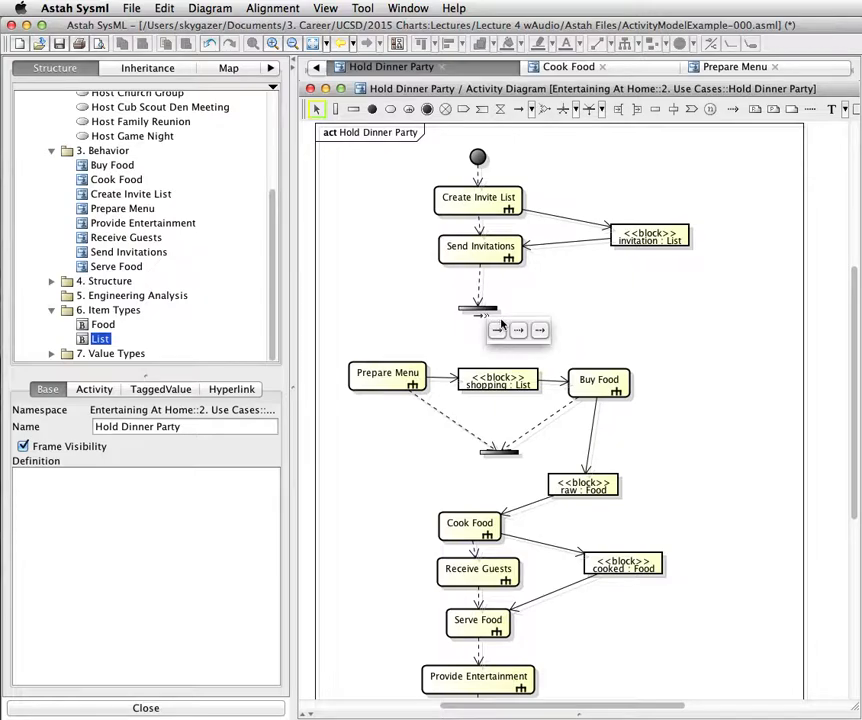
left_click(519, 333)
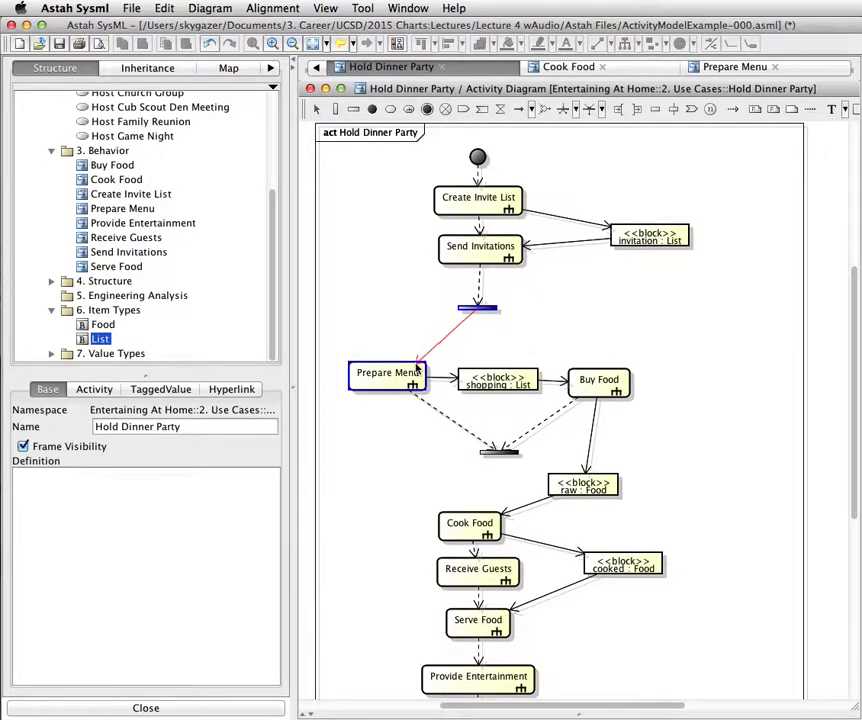
left_click(418, 368)
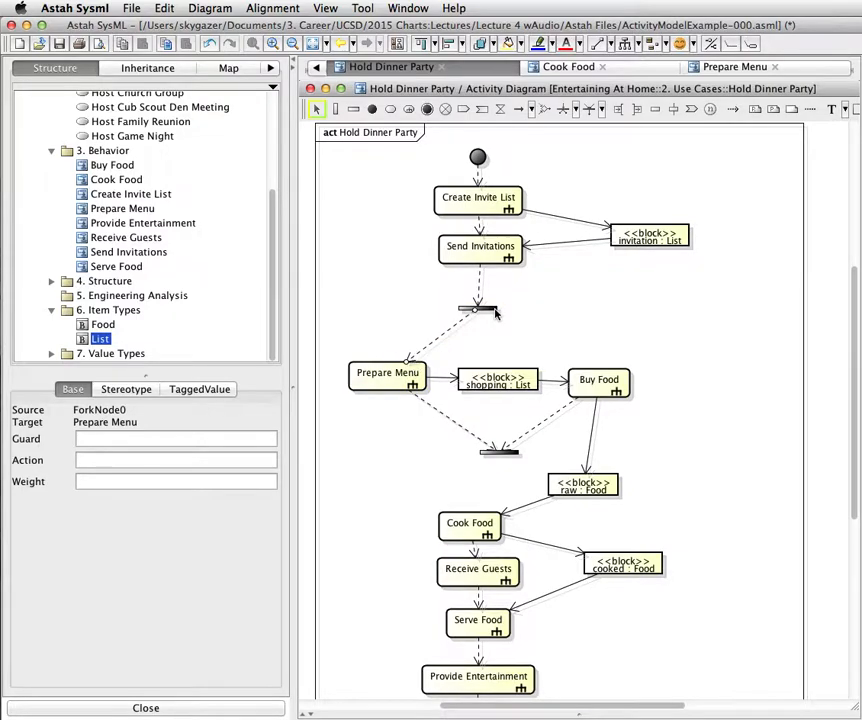
mouse_move(480, 314)
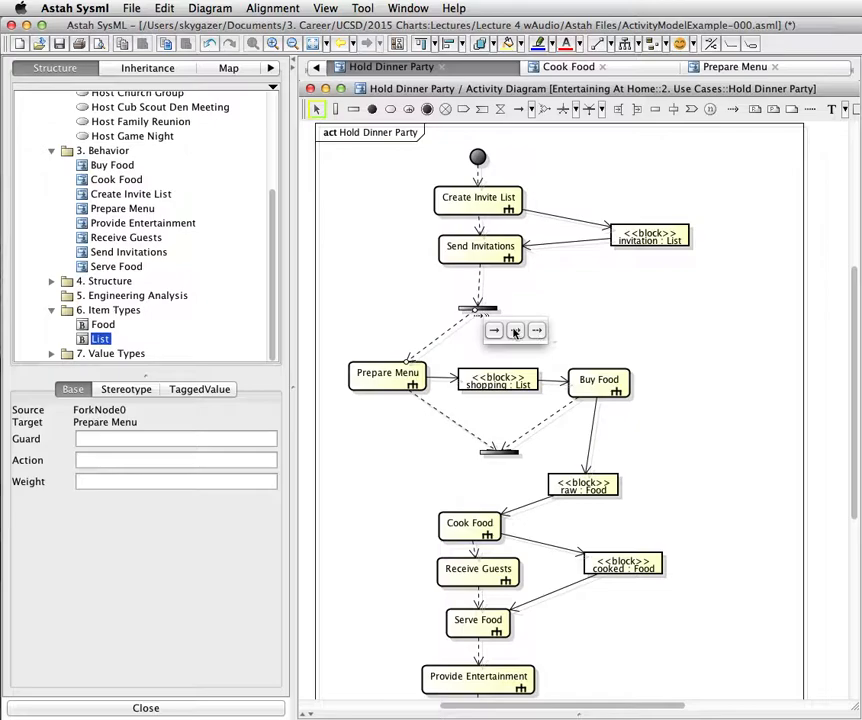
left_click(535, 335)
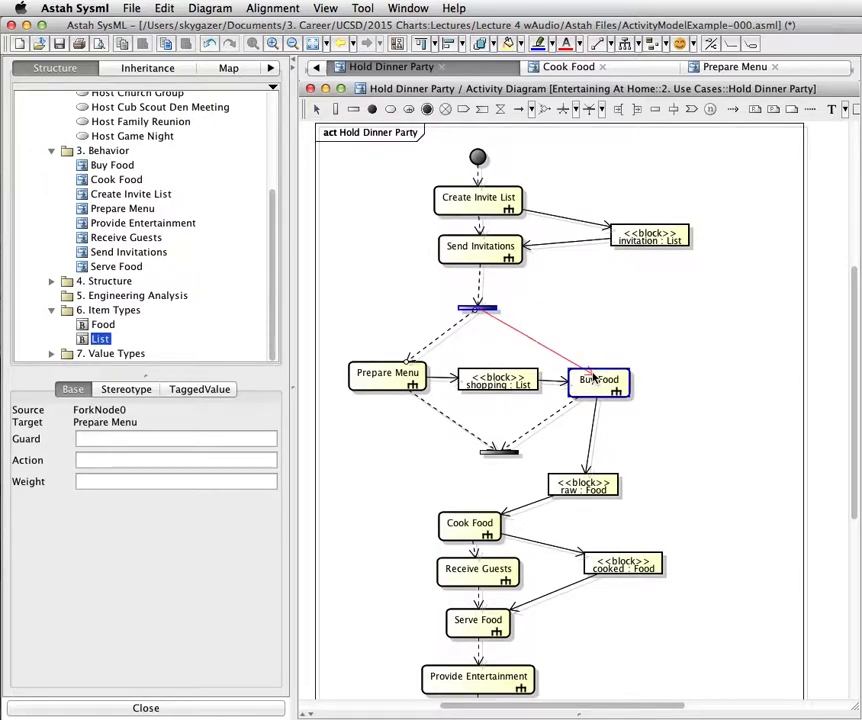
left_click(594, 378)
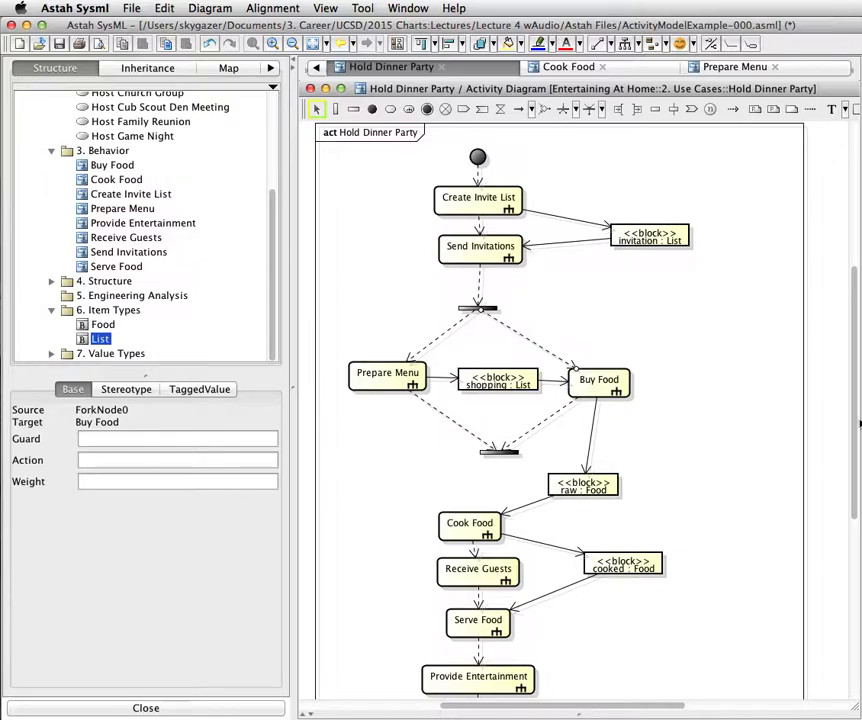
- Place a second fork node just below the join node and connect a control flow from the join to it
scroll(700, 380, "down", 3)
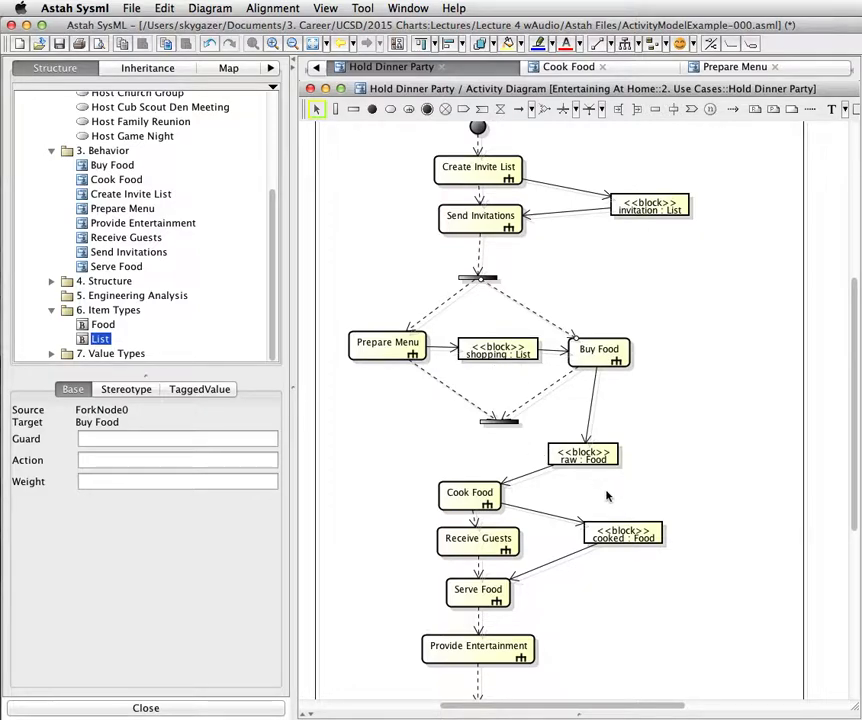
scroll(668, 512, "down", 5)
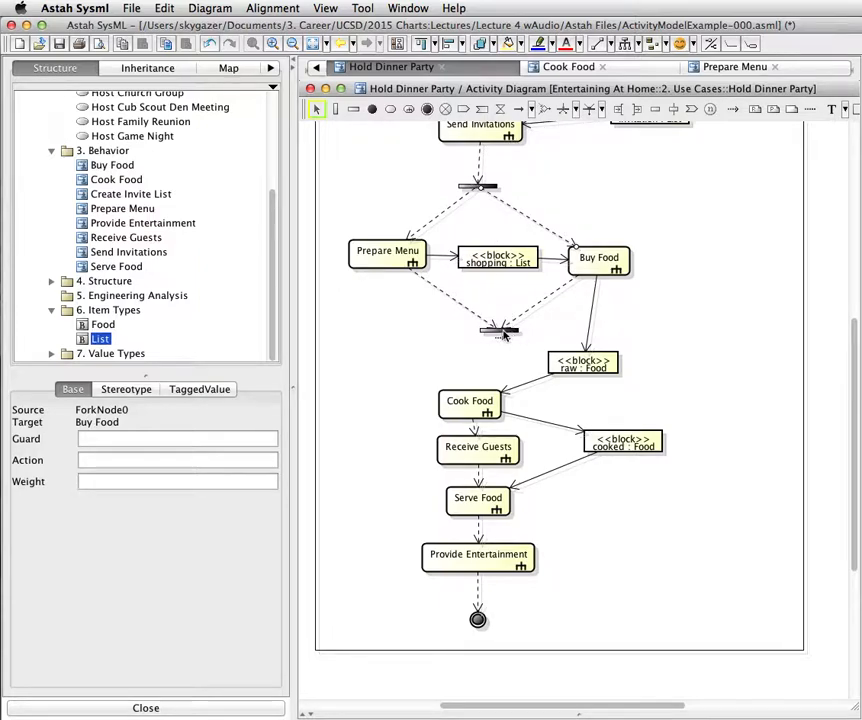
left_click_drag(503, 332, 486, 332)
left_click(486, 334)
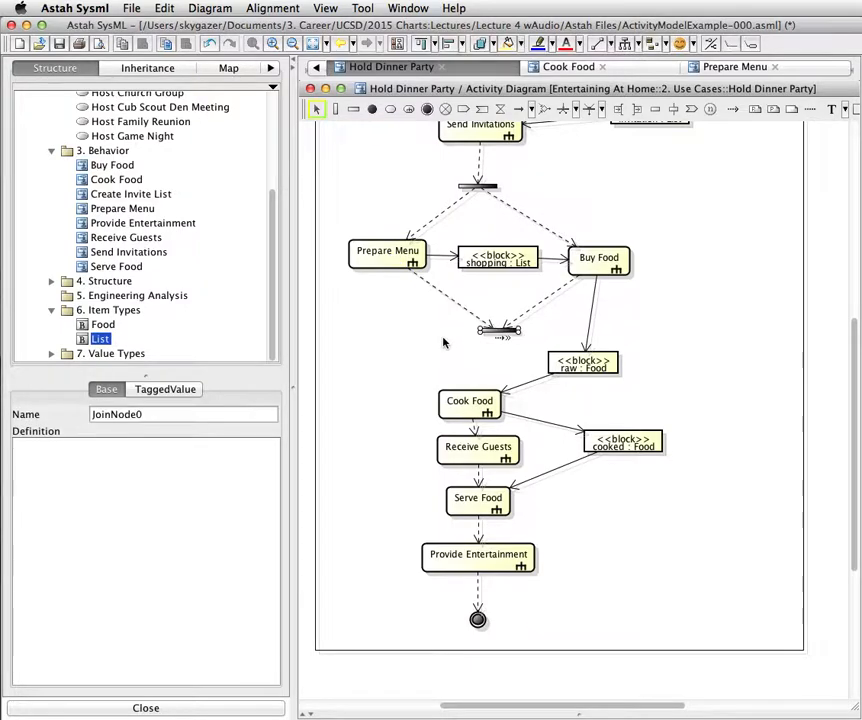
left_click(488, 337)
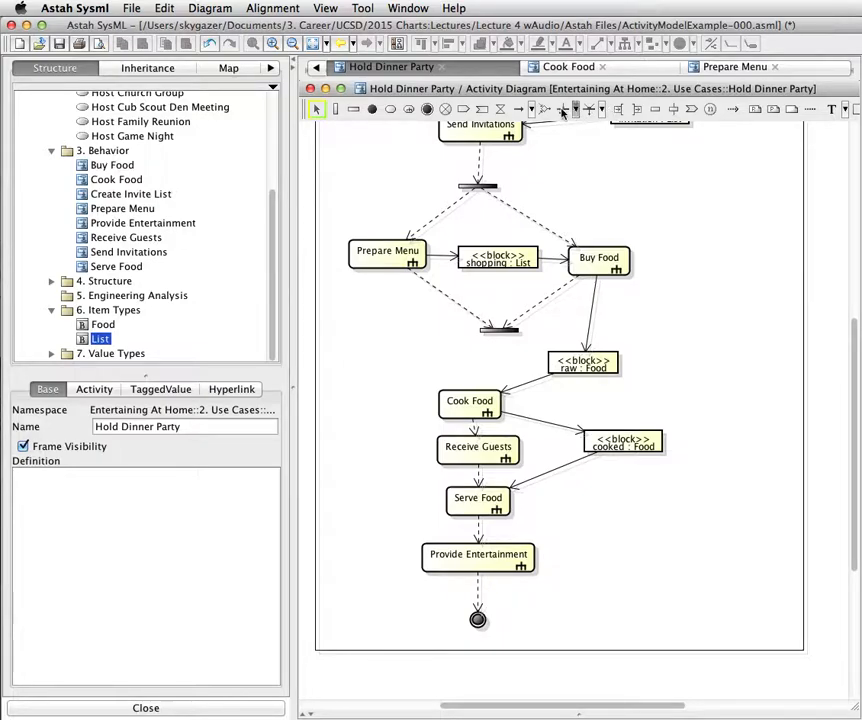
left_click(562, 110)
left_click(484, 361)
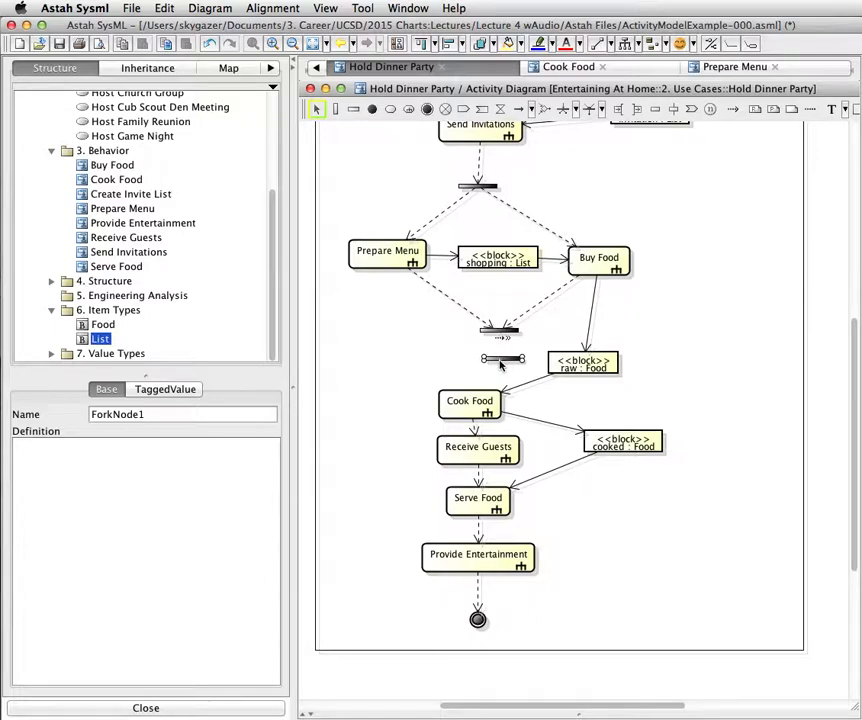
left_click(500, 360)
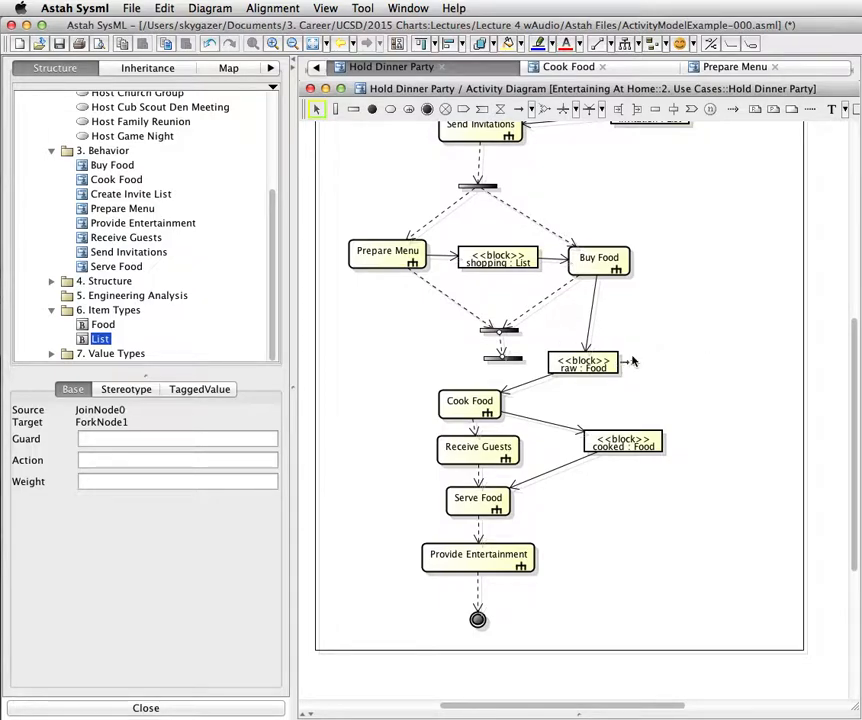
- Move the raw Food node outward, away from the second fork, and align Cook Food above Receive Guests
left_click_drag(585, 362, 652, 358)
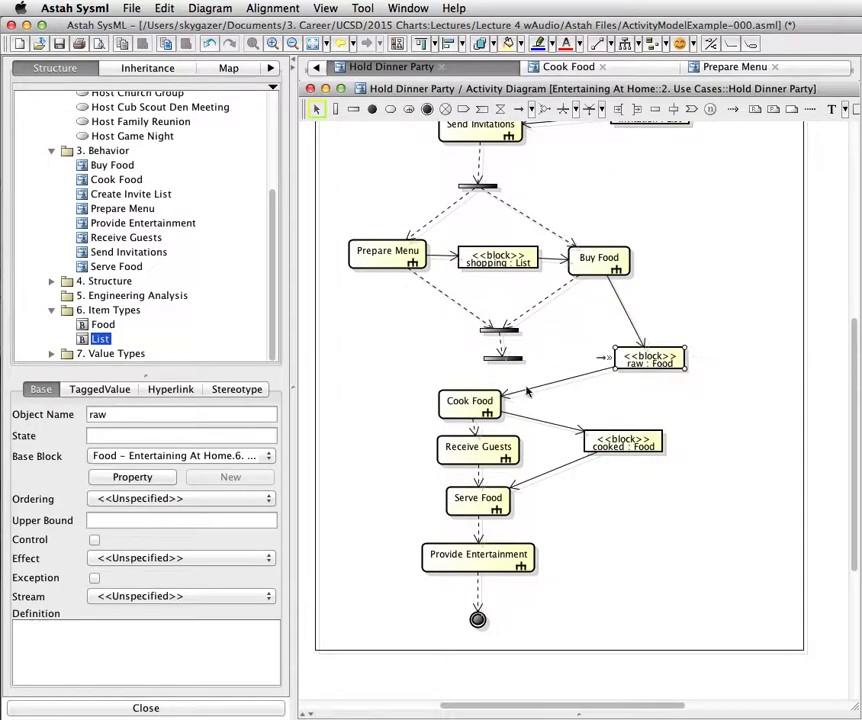
mouse_move(467, 408)
left_mouse_down()
mouse_move(387, 420)
mouse_move(476, 403)
left_mouse_up()
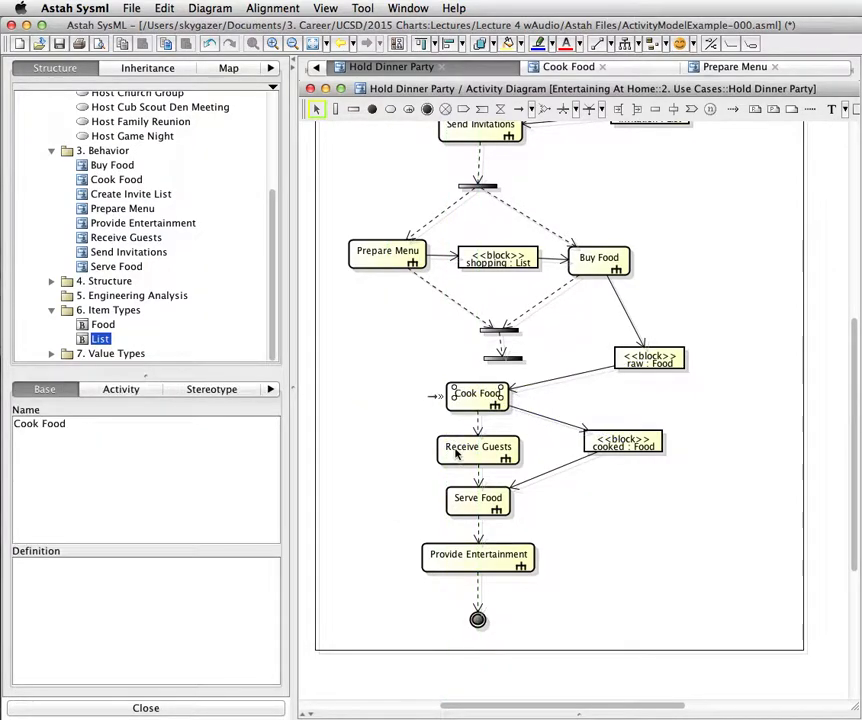
- Arrange Receive Guests and Cook Food side by side below the second fork and move Serve Food and Provide Entertainment outward beneath the cooked Food node
left_click_drag(449, 448, 376, 436)
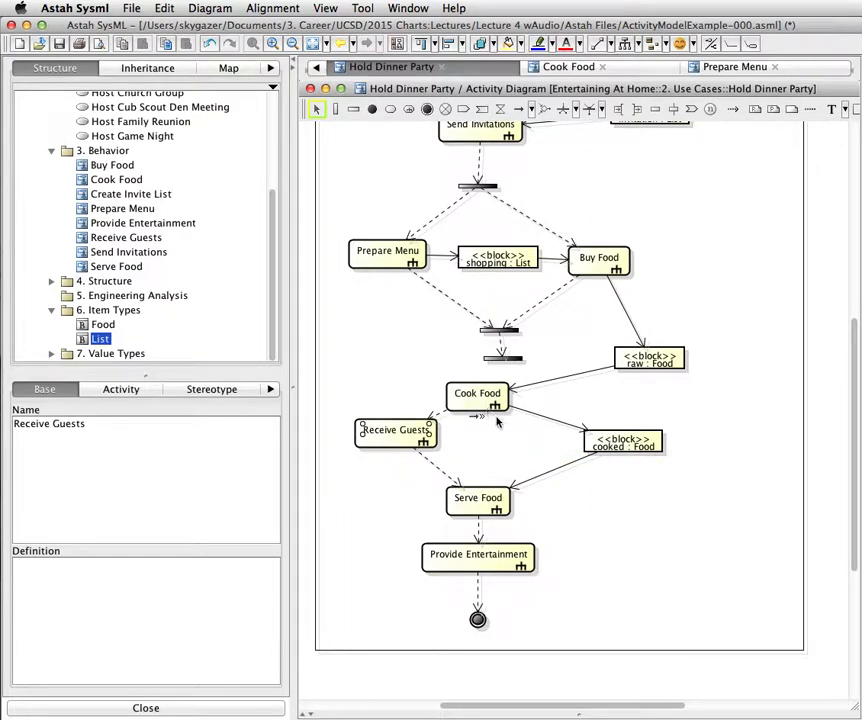
left_click_drag(498, 408, 497, 444)
left_click_drag(489, 499, 694, 553)
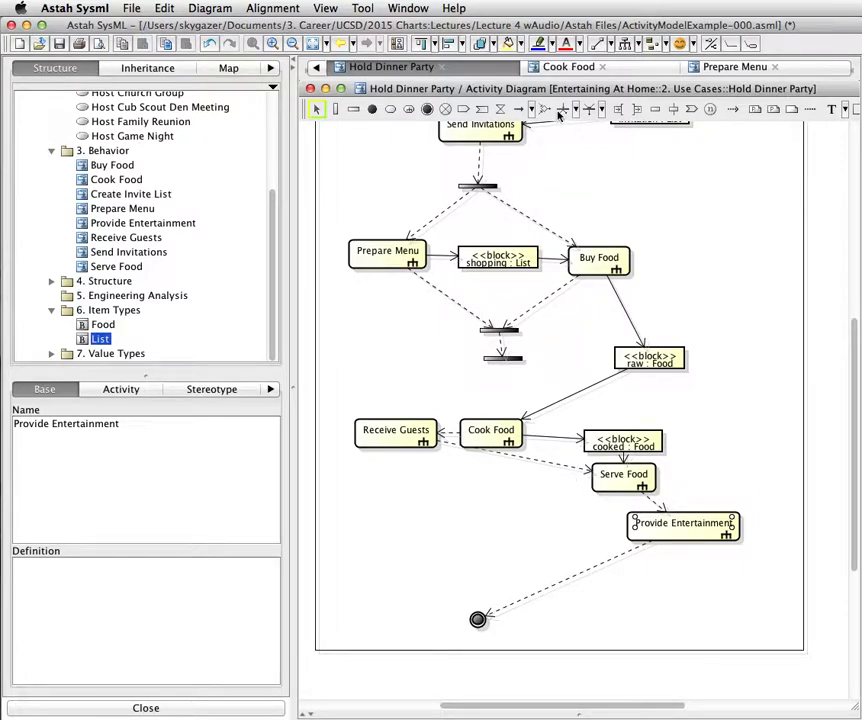
- Place a join node below Cook Food and redirect the outgoing control flows of Receive Guests and Serve Food to it
left_click(589, 110)
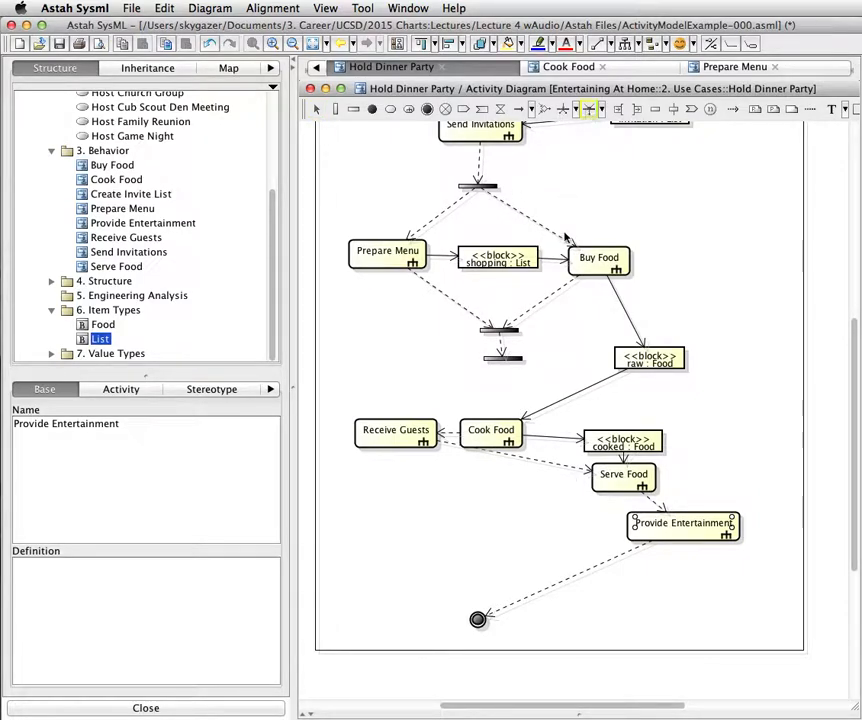
left_click(489, 512)
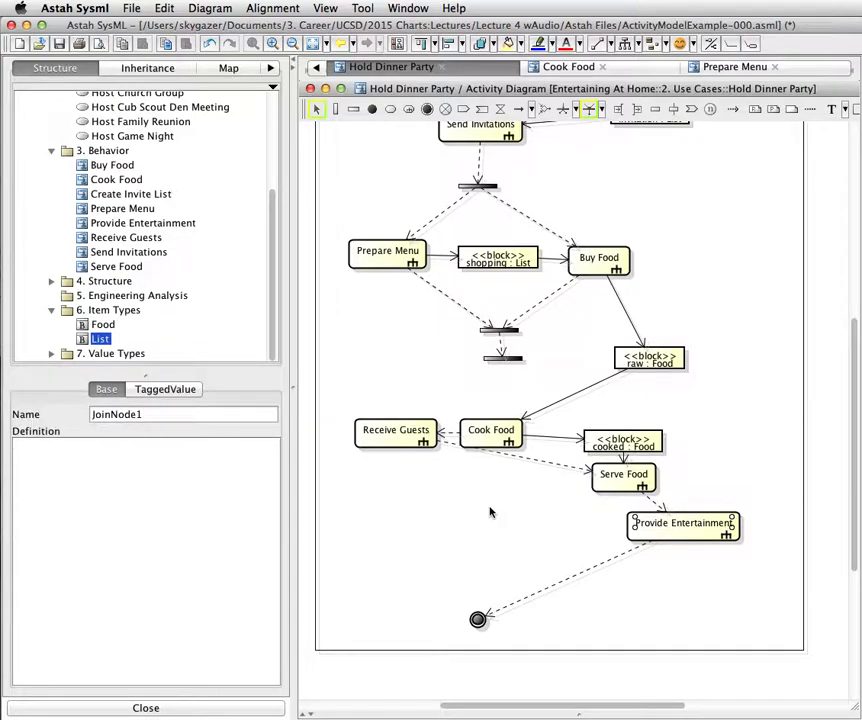
left_click(541, 461)
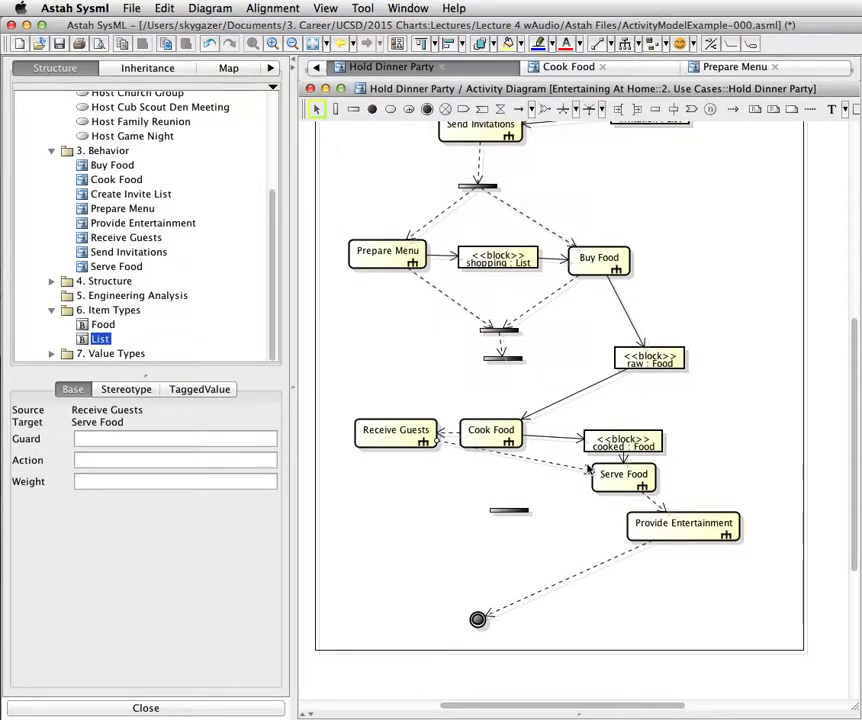
left_click_drag(588, 468, 507, 513)
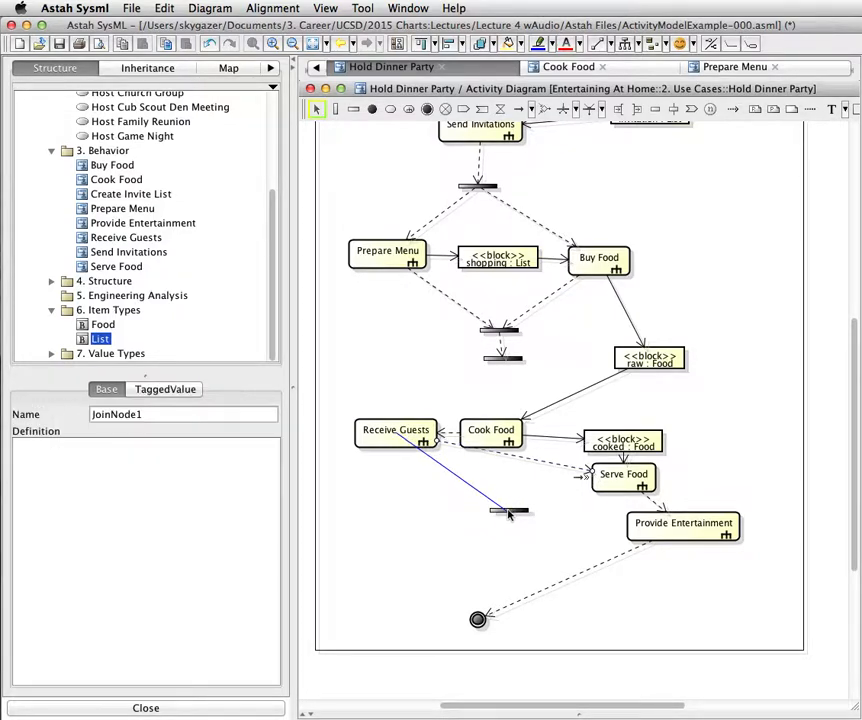
left_click(618, 488)
left_click(650, 503)
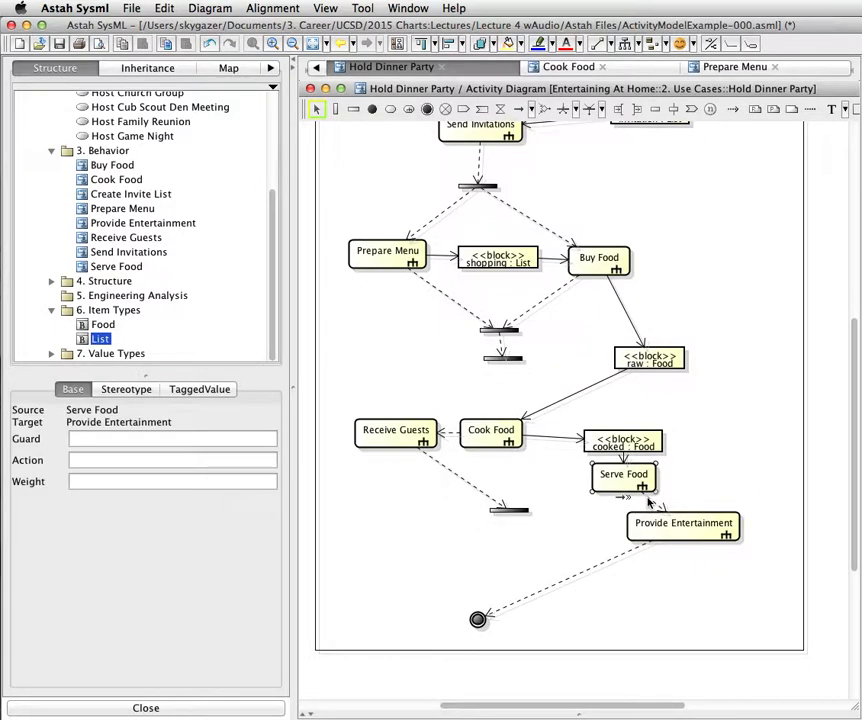
left_click_drag(661, 512, 510, 510)
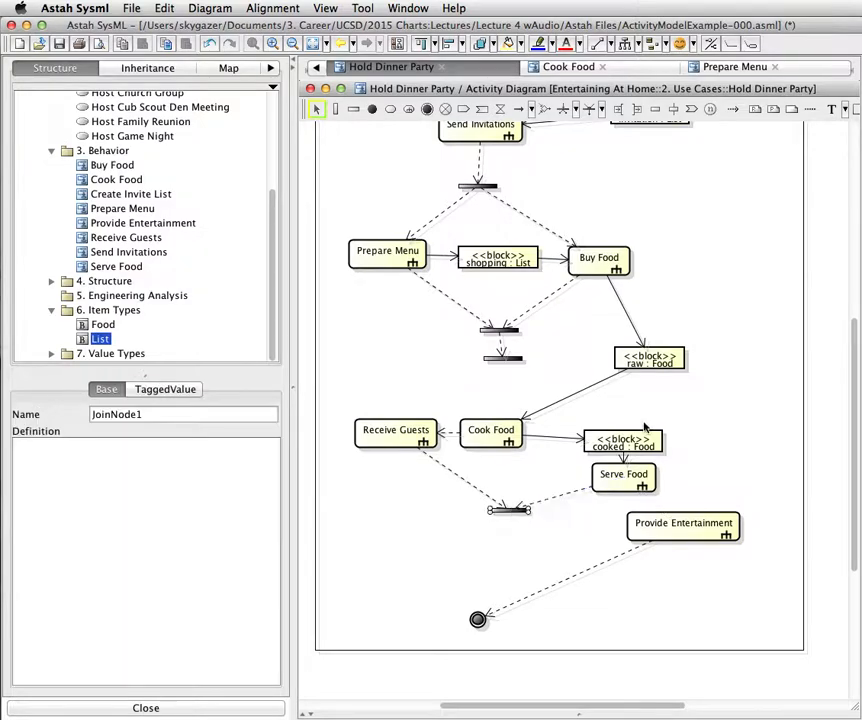
- Line up Serve Food beside the cooked Food node with Provide Entertainment beneath it, and redirect Provide Entertainment's outgoing control flow to the lower join
left_click_drag(640, 479, 736, 433)
left_click_drag(722, 528, 775, 479)
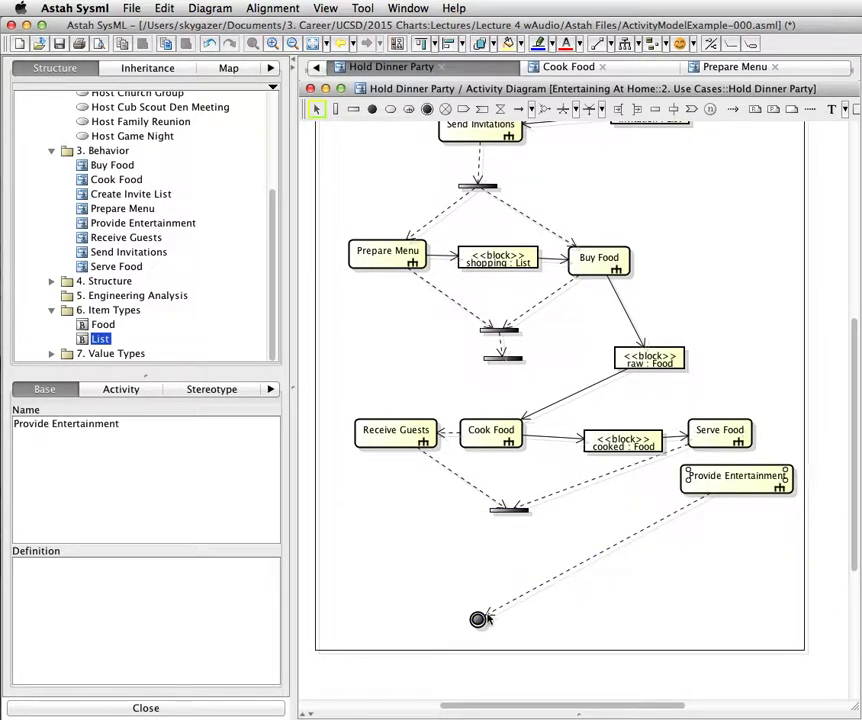
left_click(487, 619)
left_click_drag(487, 619, 516, 510)
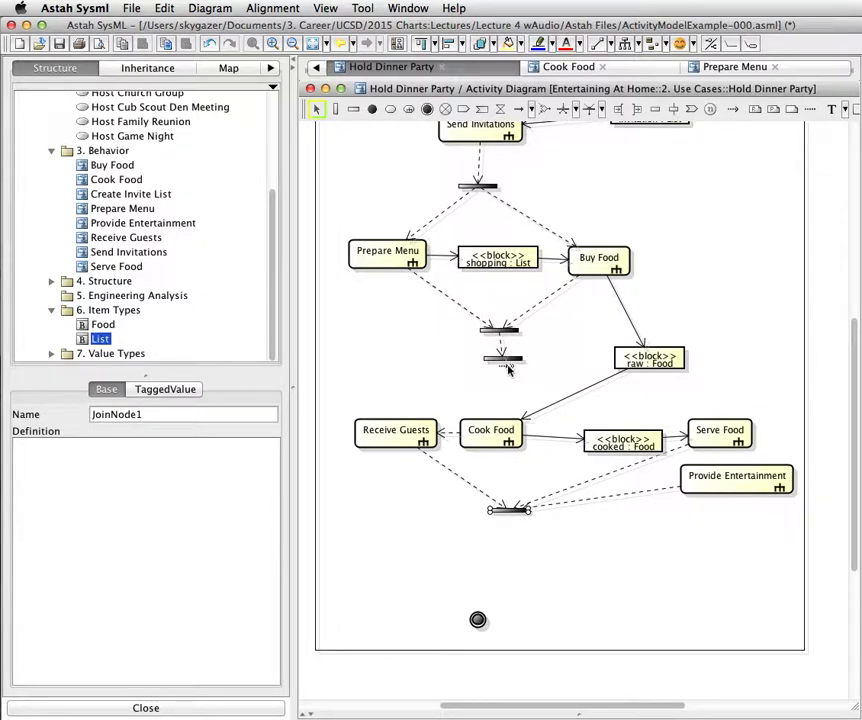
- Draw control flows from the second fork node to Receive Guests and to Cook Food
mouse_move(509, 370)
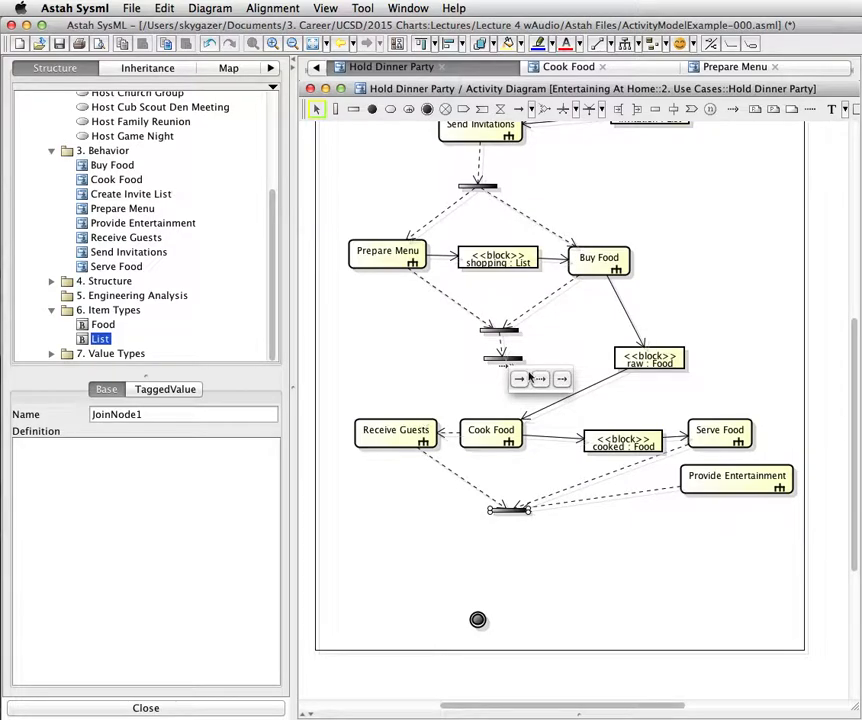
left_click_drag(541, 383, 404, 428)
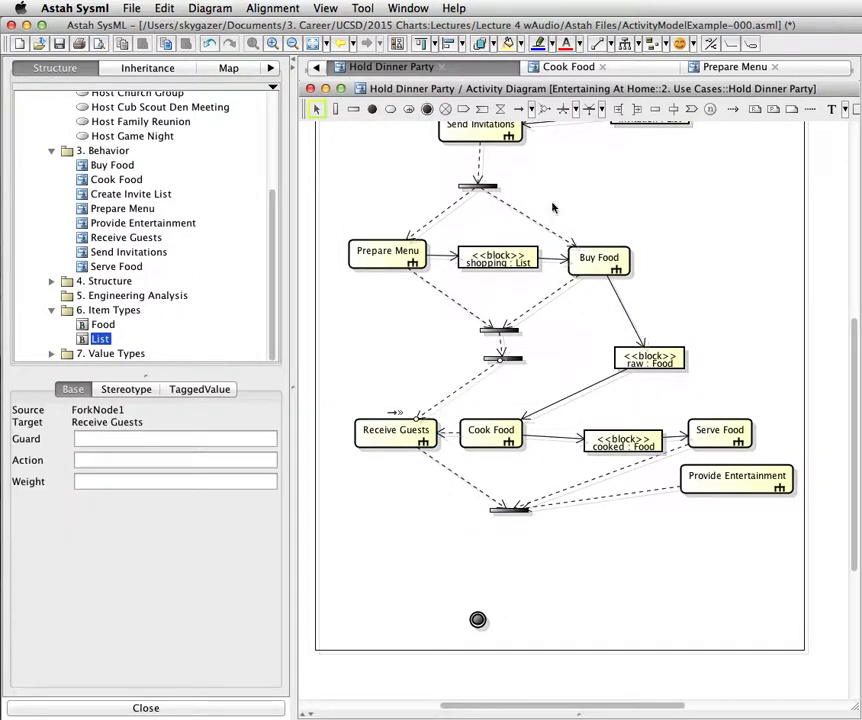
left_click(508, 372)
left_click(508, 360)
left_click_drag(510, 362, 497, 428)
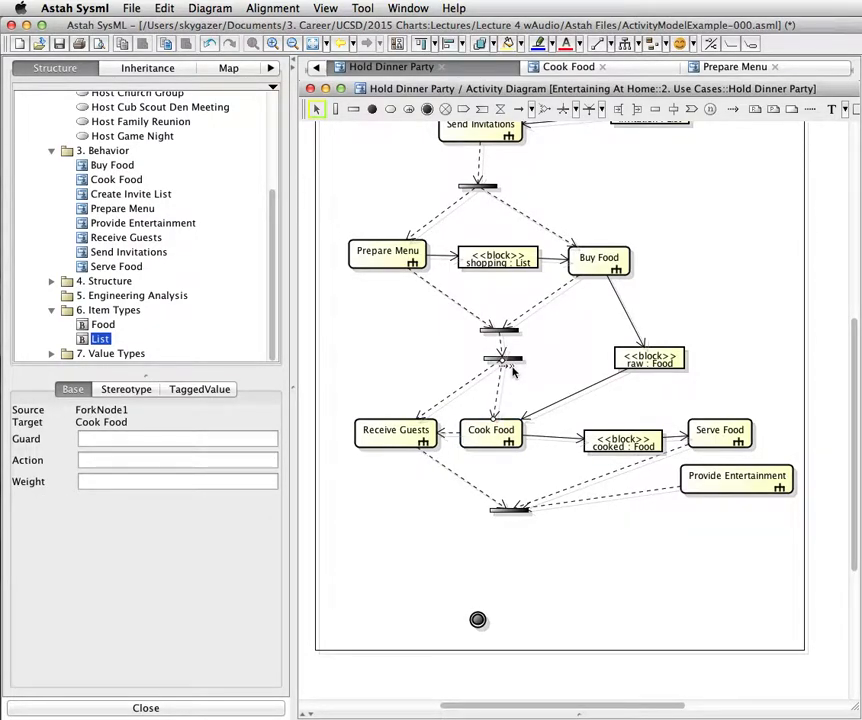
- Draw control flows from the second fork to Serve Food and to Provide Entertainment, moving Provide Entertainment just below Cook Food
mouse_move(510, 368)
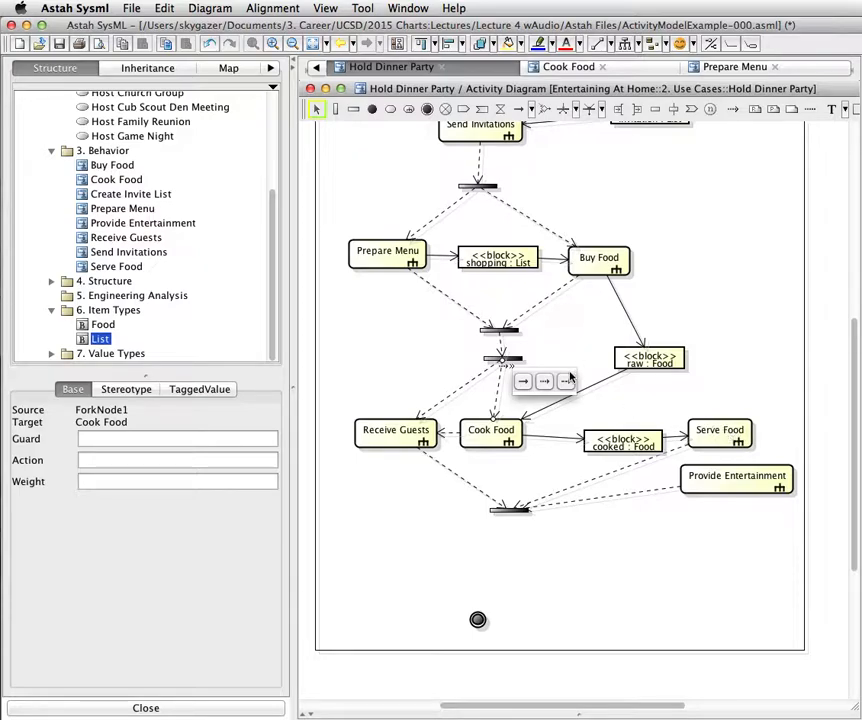
left_click_drag(543, 385, 714, 432)
left_click_drag(734, 479, 537, 471)
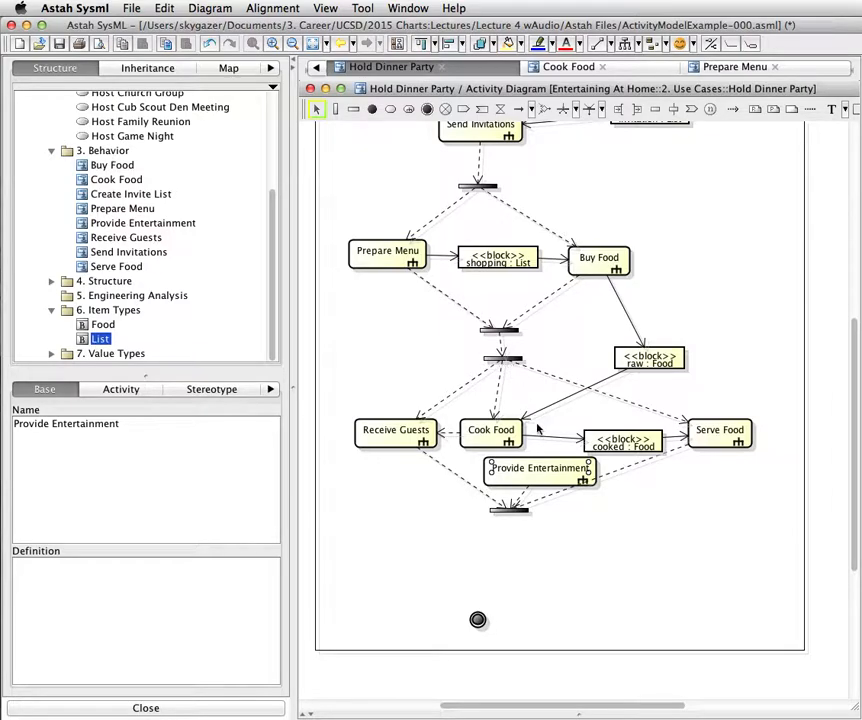
left_click_drag(505, 362, 545, 468)
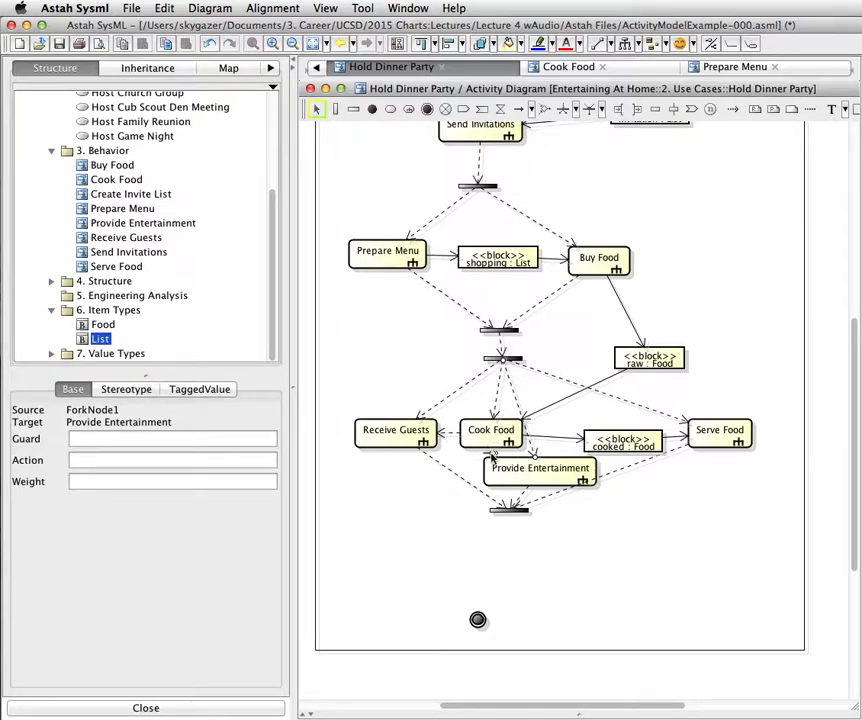
- Connect a control flow from the lower join node to the activity final node
left_click_drag(491, 458, 494, 443)
left_click(513, 557)
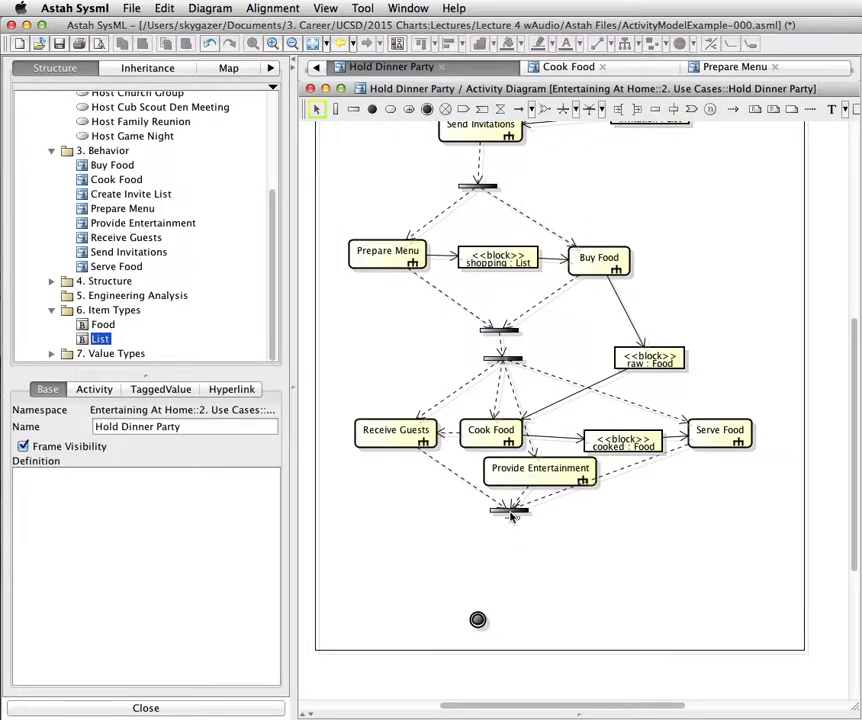
left_click(510, 511)
left_click_drag(512, 515, 479, 622)
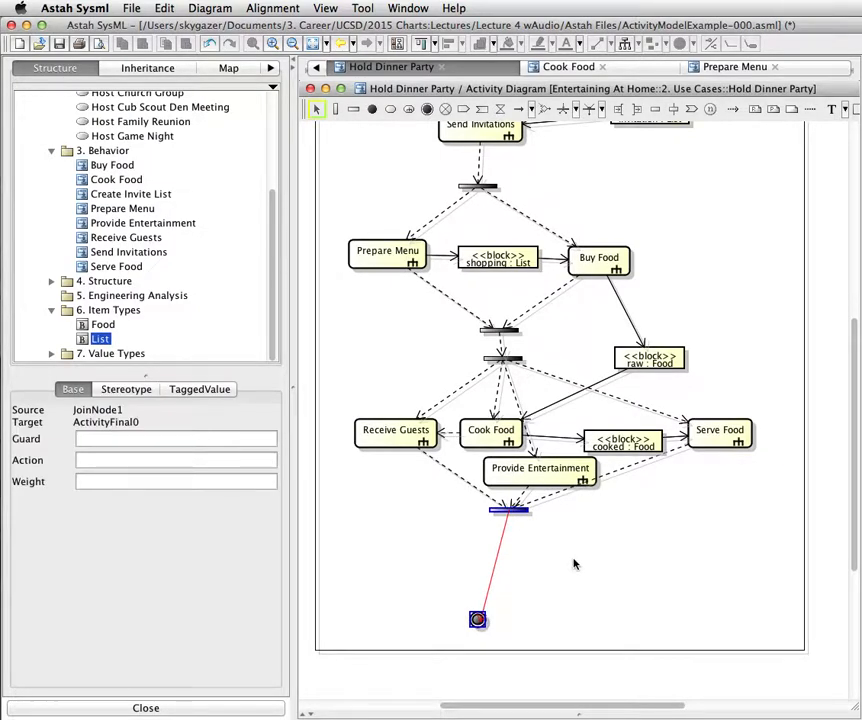
left_click(574, 564)
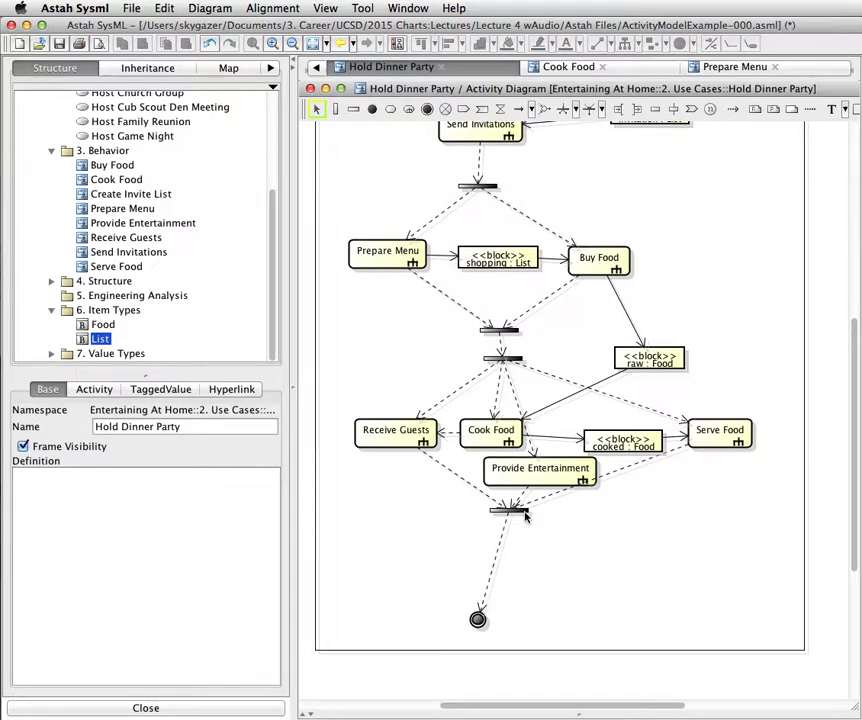
- Move the lower join node down past the activity final node and shift Provide Entertainment down into the open space above the join
left_click(524, 512)
left_click_drag(524, 512, 510, 578)
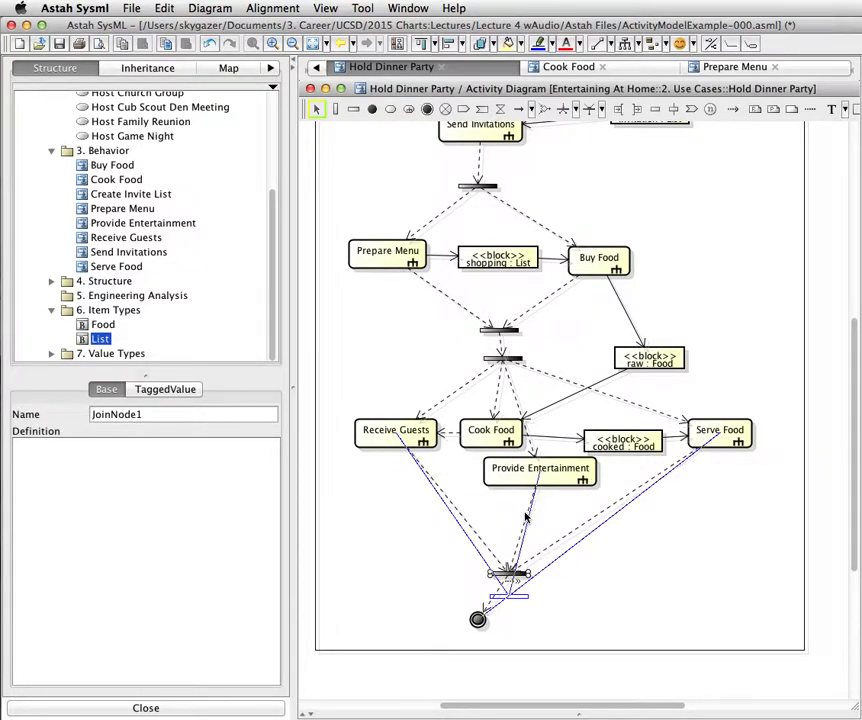
key("Down")
key("Down")
left_click(554, 480)
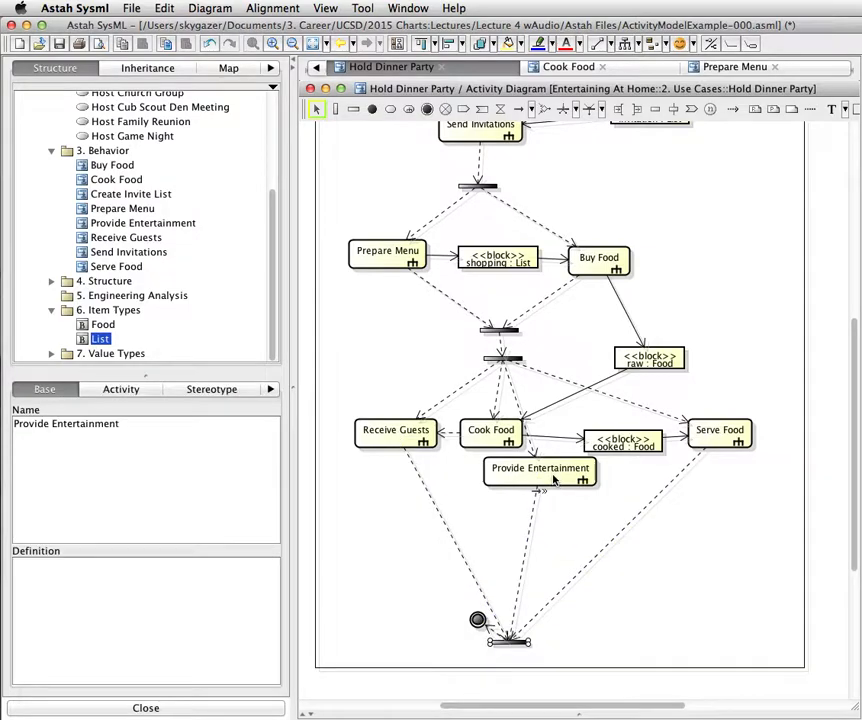
key("Down")
key("Down")
key("Right")
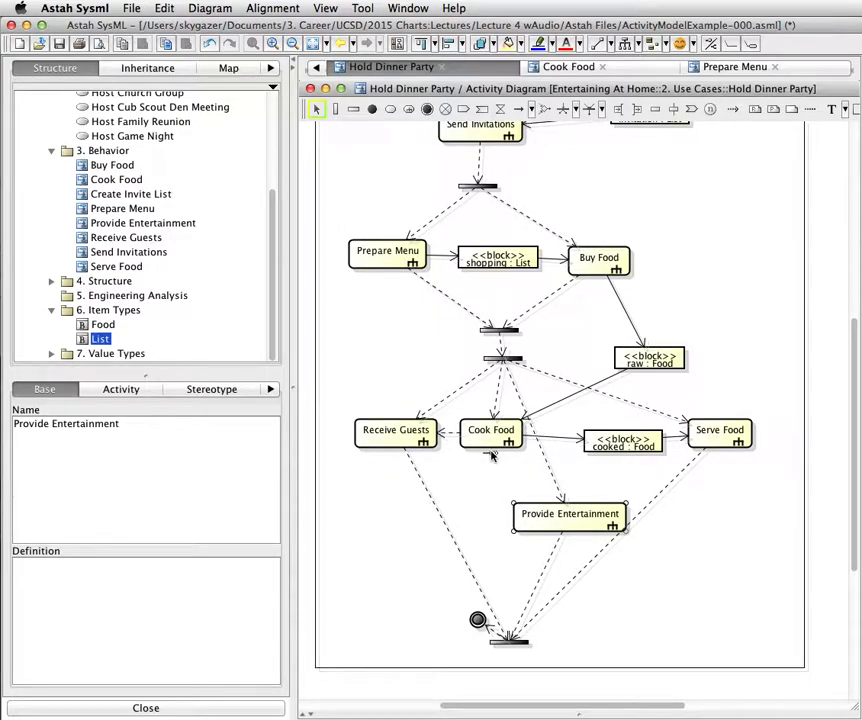
- Draw a control flow from Cook Food to the lower join and move the activity final node directly below the join
mouse_move(496, 456)
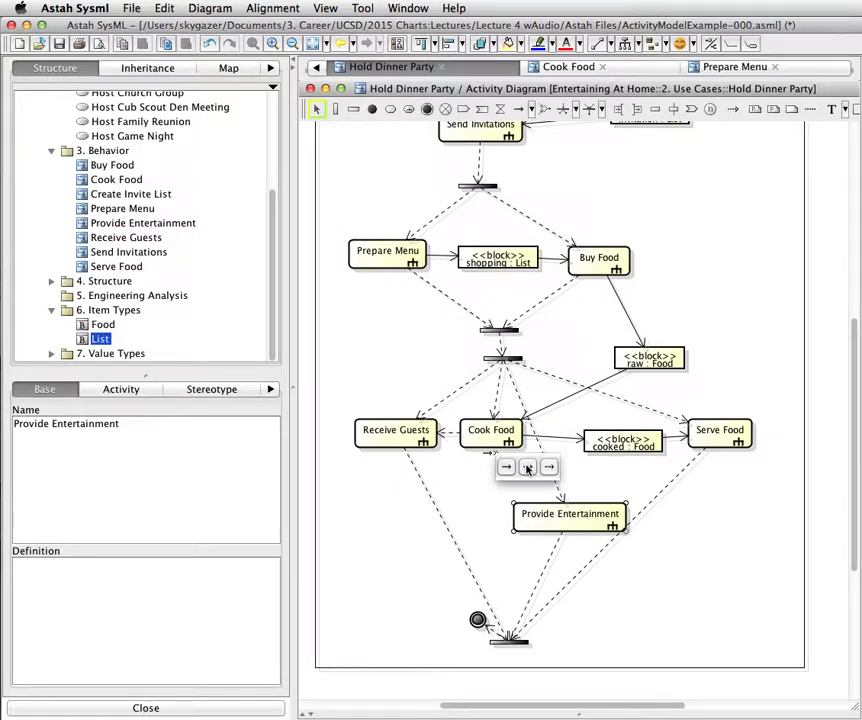
left_click_drag(490, 453, 508, 641)
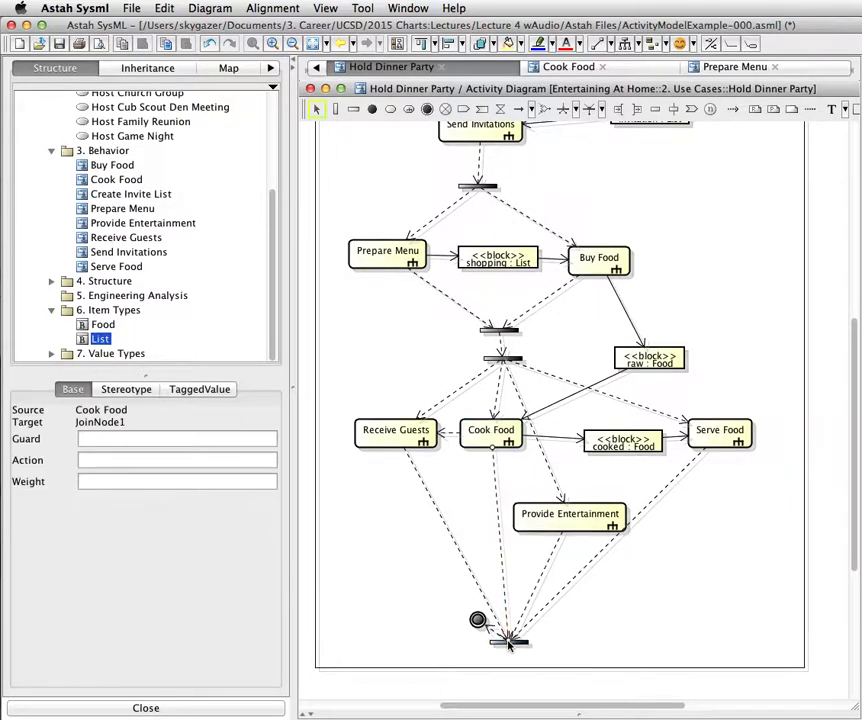
left_click(478, 621)
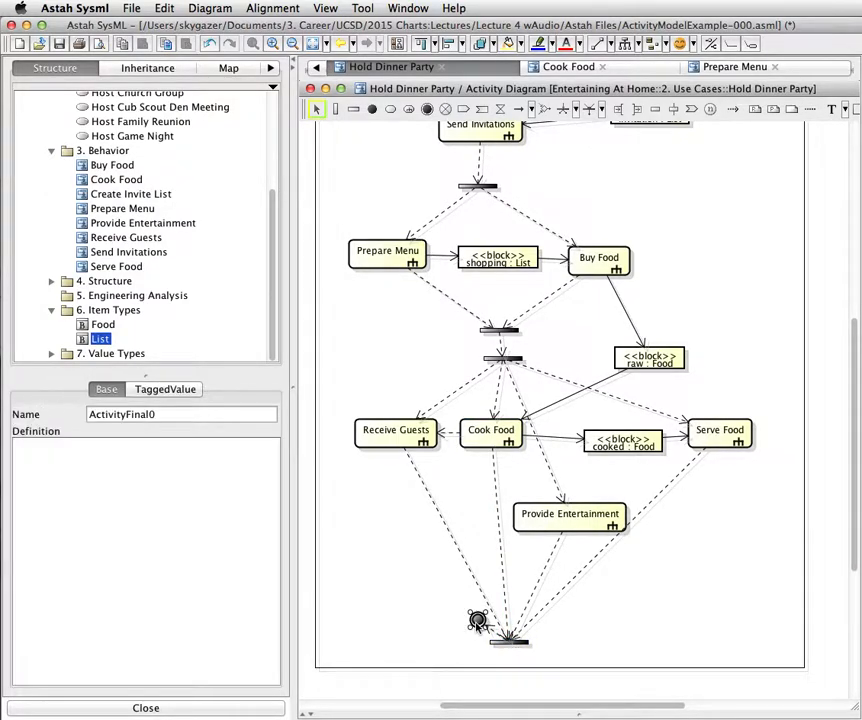
key("Down")
key("Down")
key("Down")
key("Down")
key("Down")
key("Down")
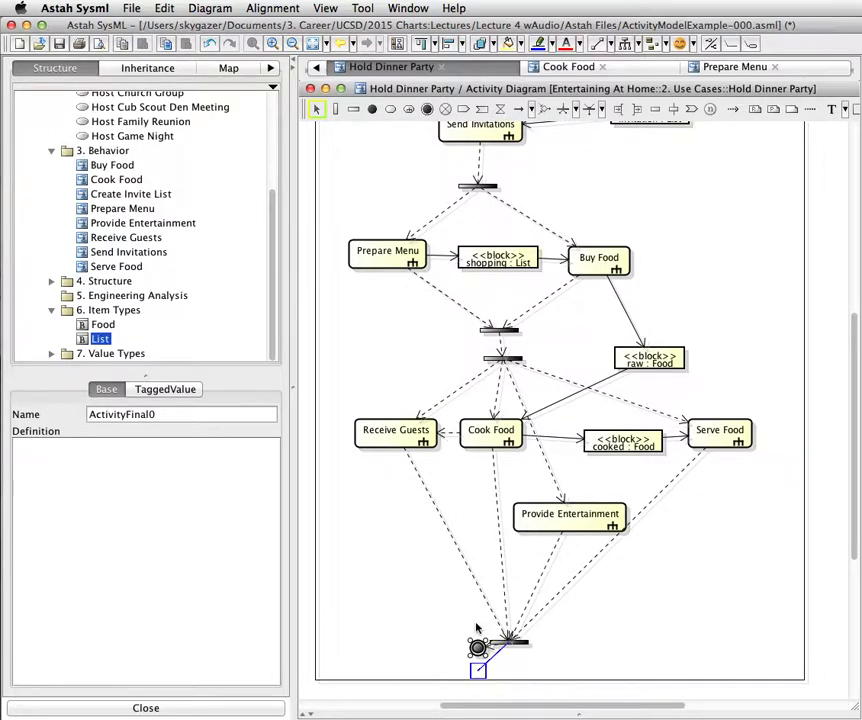
key("Right")
key("Right")
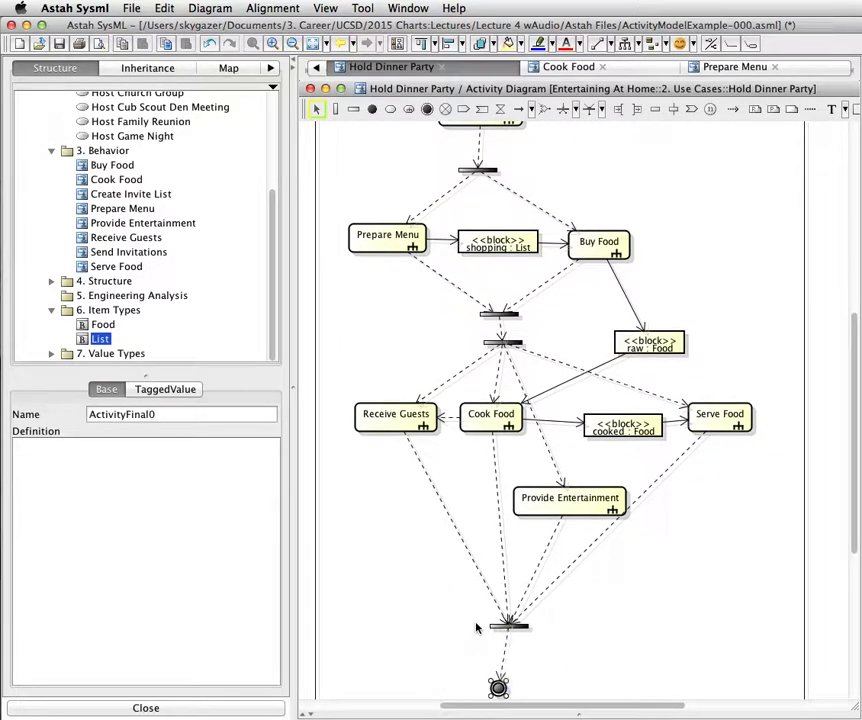
left_click(668, 404)
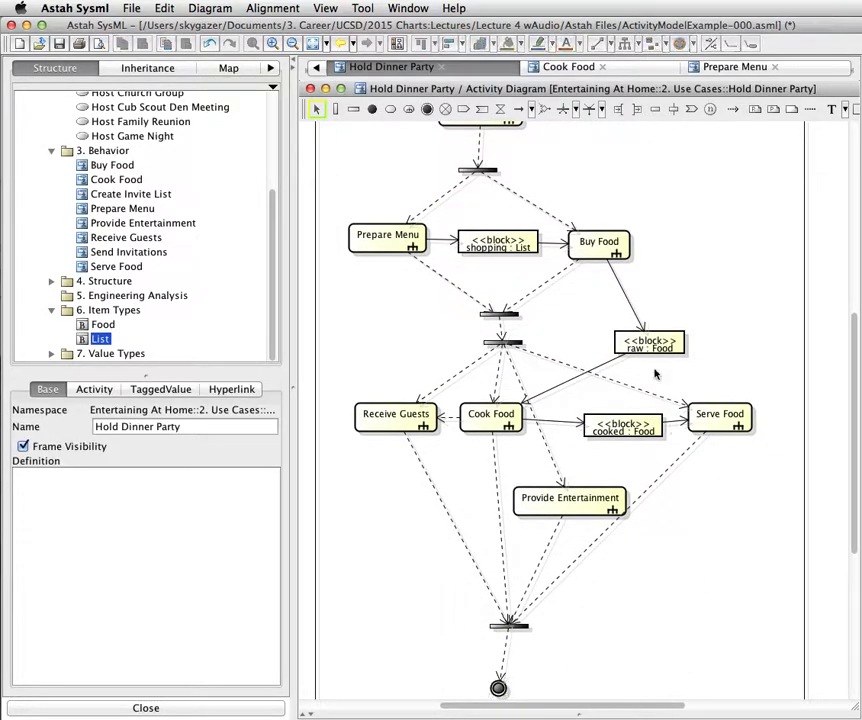
- Examine the whole Hold Dinner Party diagram, following the control and object flows through its forks and joins from initial to final node
scroll(655, 374, "up", 3)
scroll(655, 374, "up", 1)
scroll(655, 374, "up", 2)
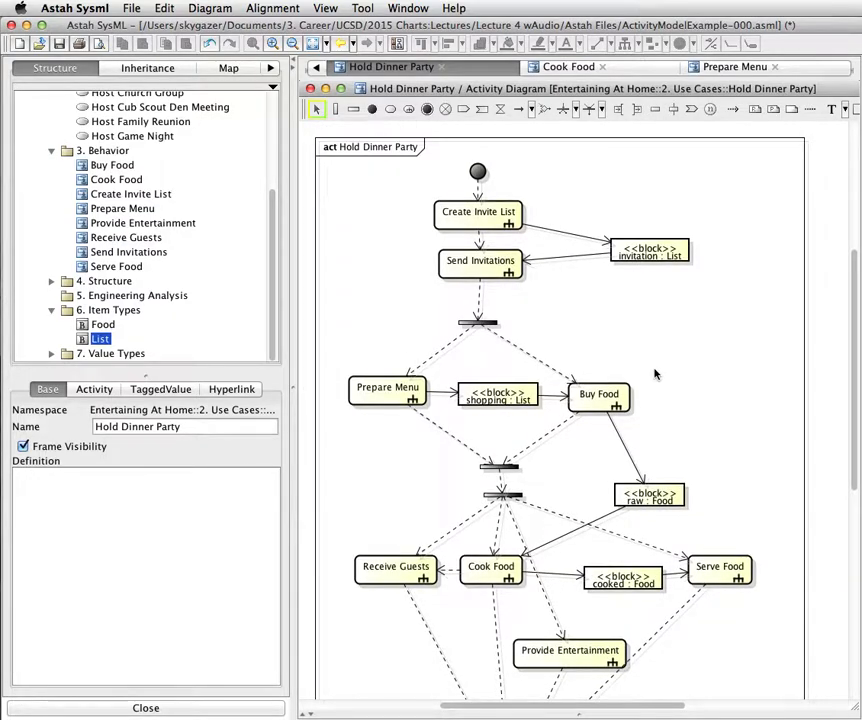
scroll(655, 374, "down", 6)
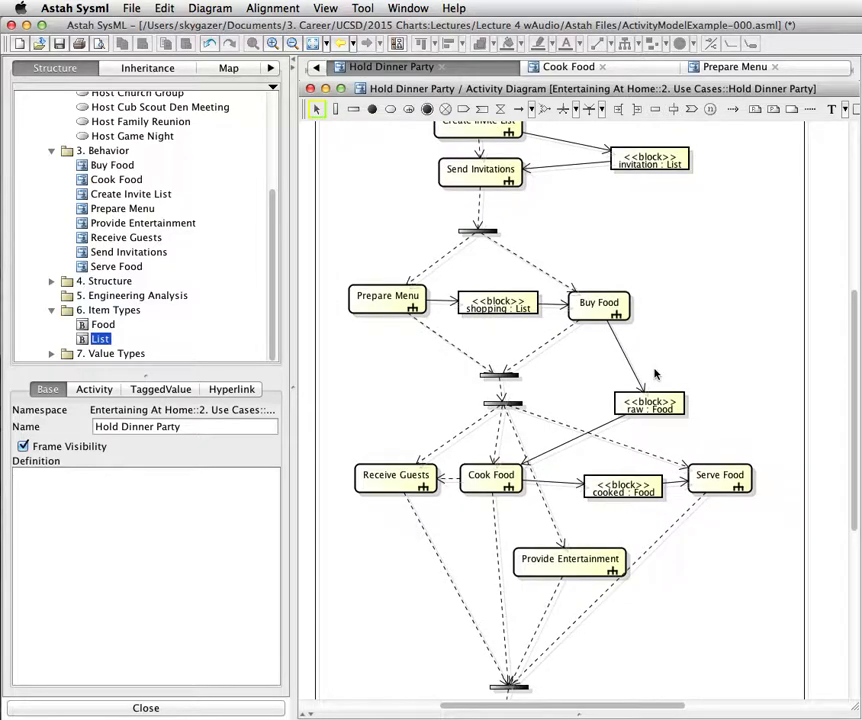
scroll(655, 374, "down", 1)
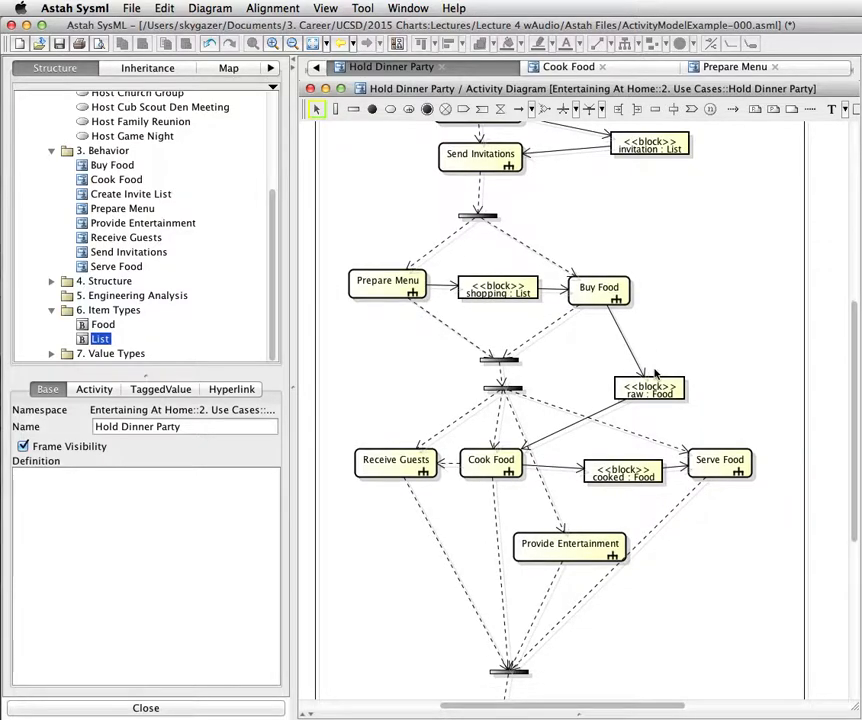
scroll(655, 374, "down", 1)
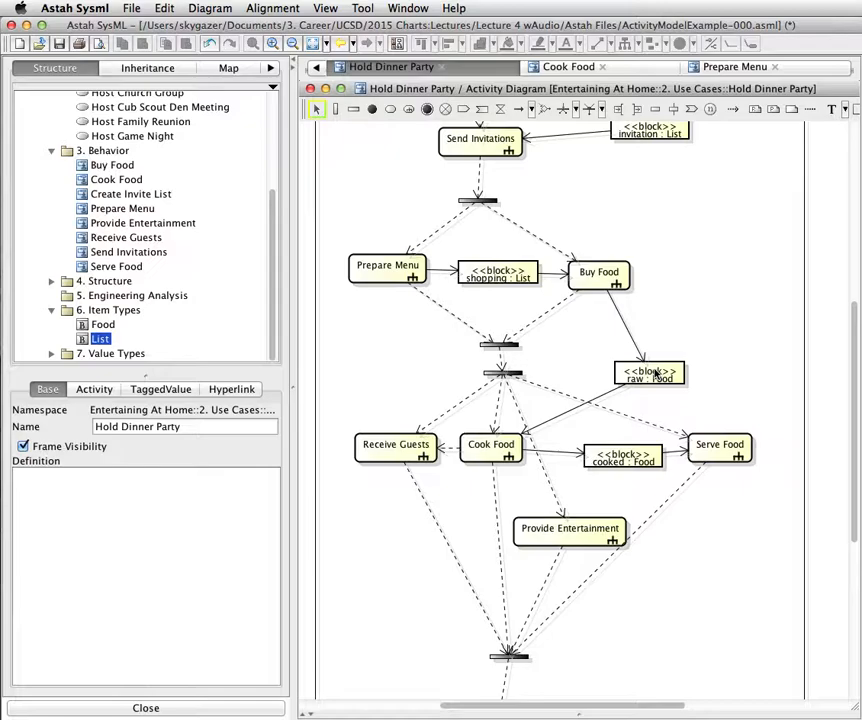
mouse_move(656, 371)
scroll(723, 292, "up", 3)
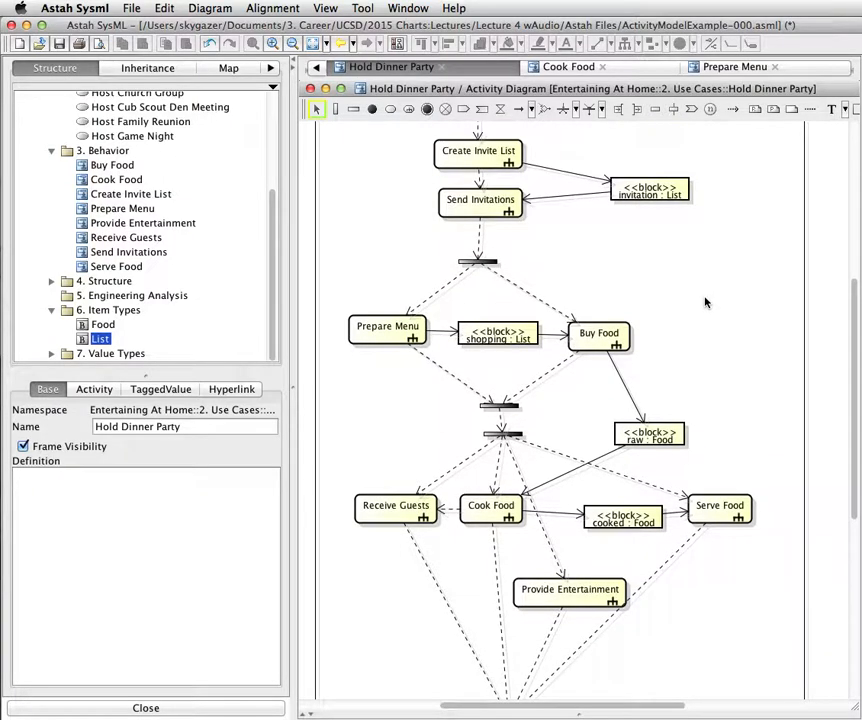
scroll(705, 302, "up", 10)
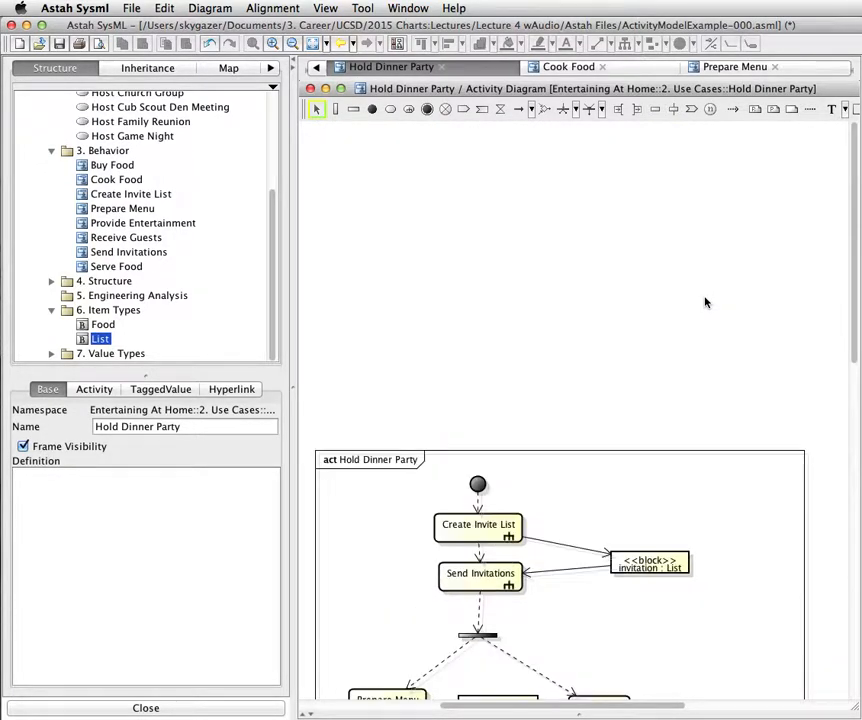
scroll(705, 302, "down", 6)
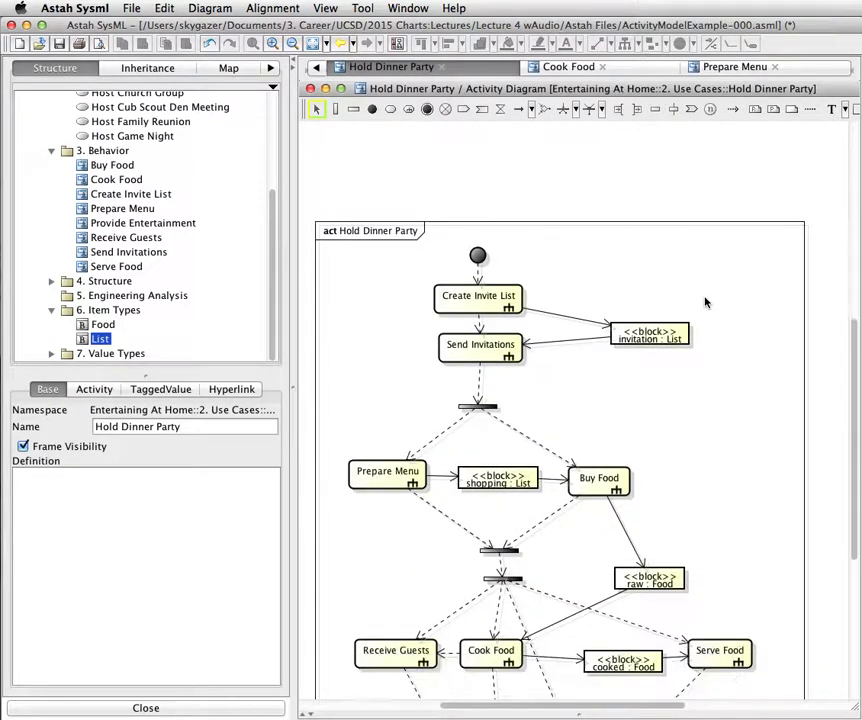
scroll(705, 302, "down", 10)
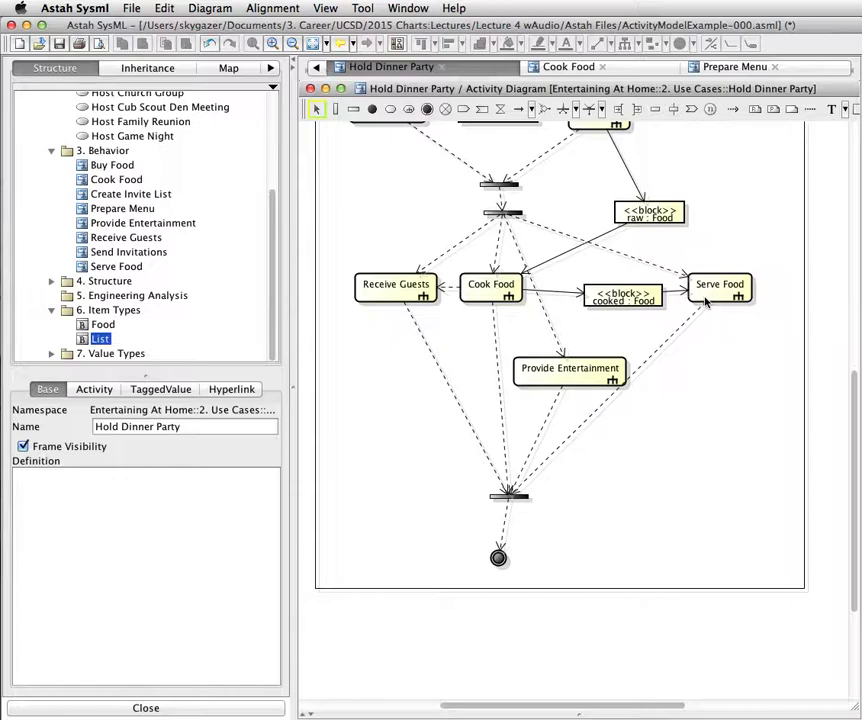
scroll(705, 301, "up", 3)
scroll(705, 301, "up", 10)
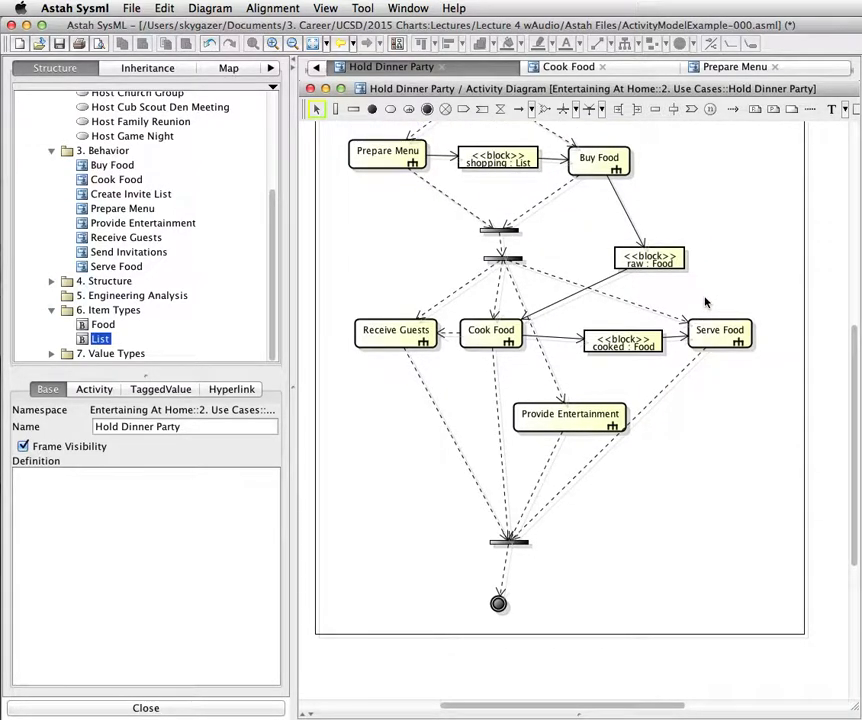
scroll(705, 301, "up", 5)
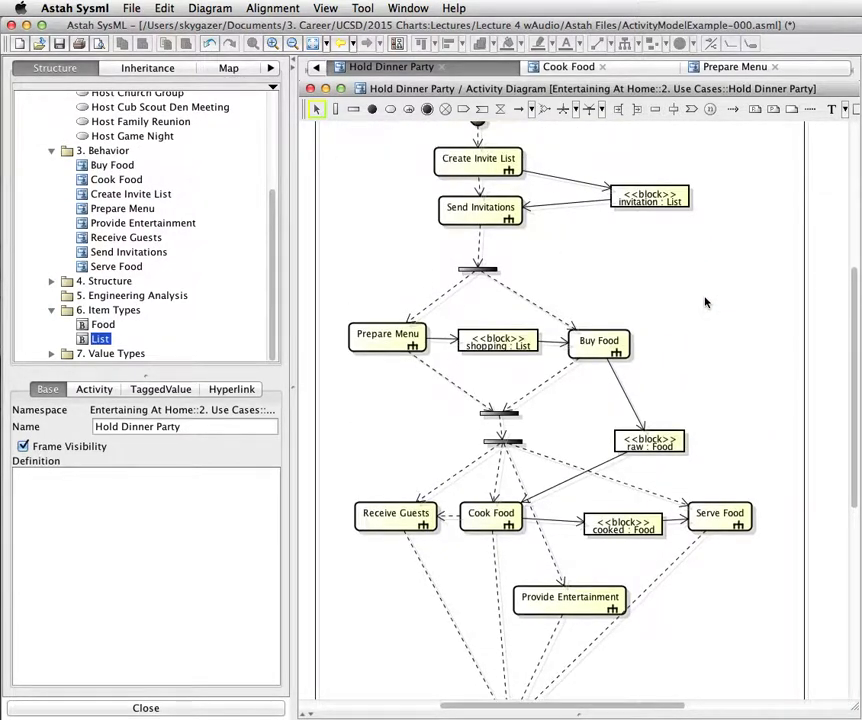
scroll(682, 301, "up", 1)
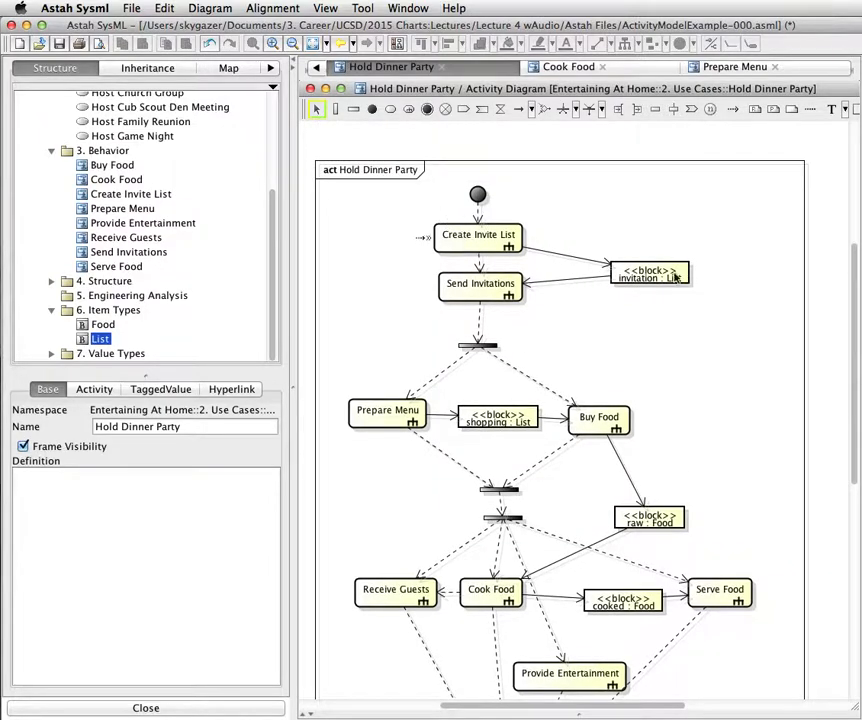